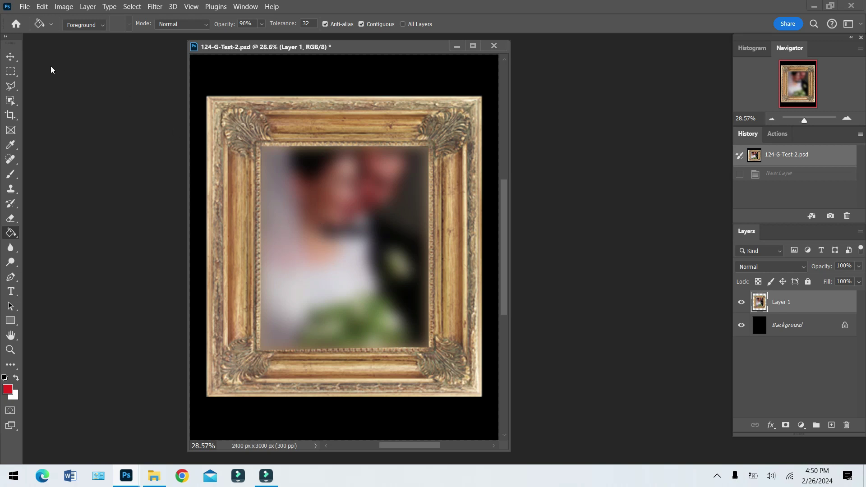
# Open the DSC_1985 portrait photo from the Piture in a Piture folder
pyautogui.click(11, 57)
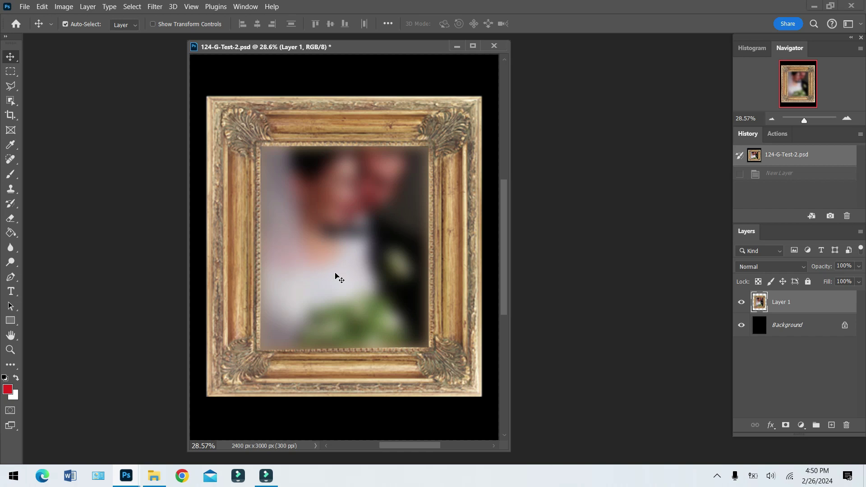
pyautogui.click(28, 8)
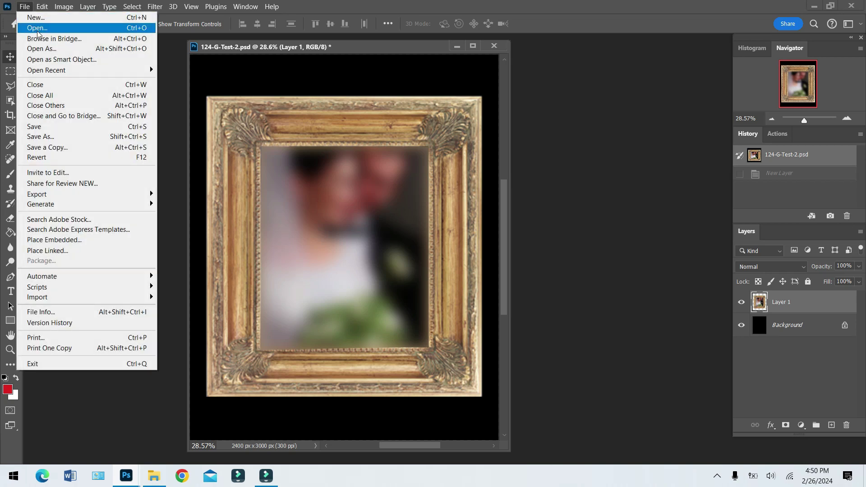
pyautogui.click(38, 31)
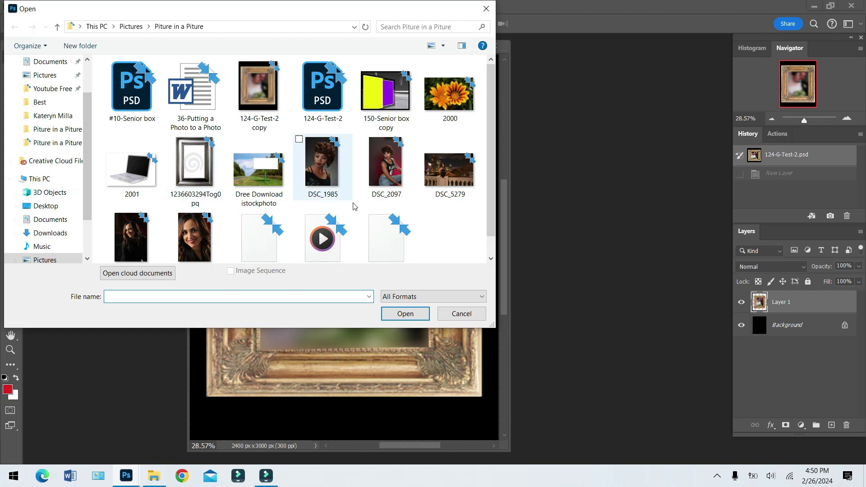
pyautogui.click(321, 167)
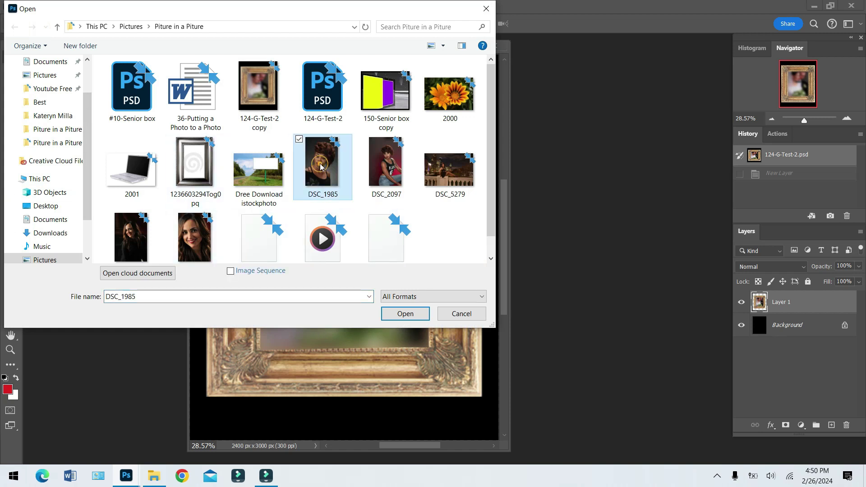
pyautogui.click(402, 311)
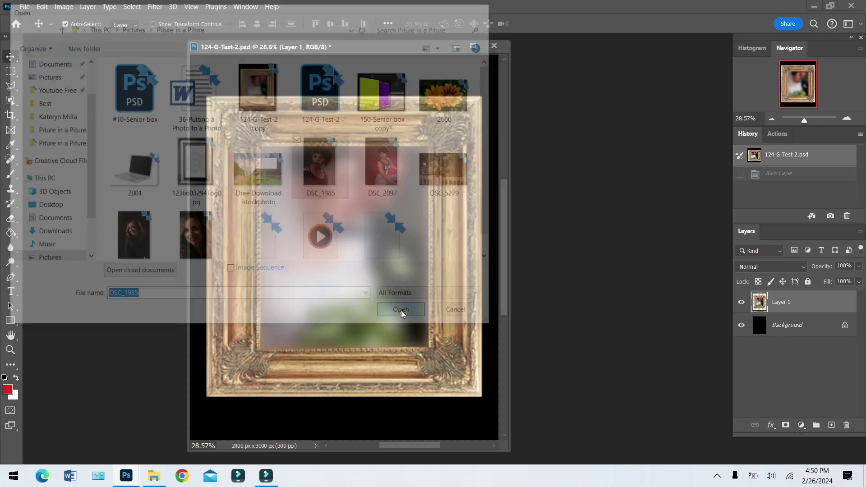
# Clear any selection on the portrait and arrange the portrait and frame document windows side by side
pyautogui.hotkey('ctrl', 'a')
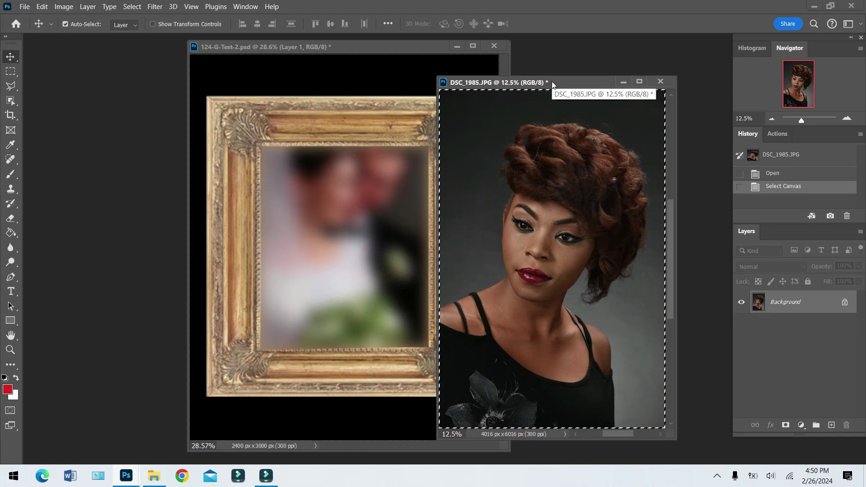
pyautogui.hotkey('ctrl', 'd')
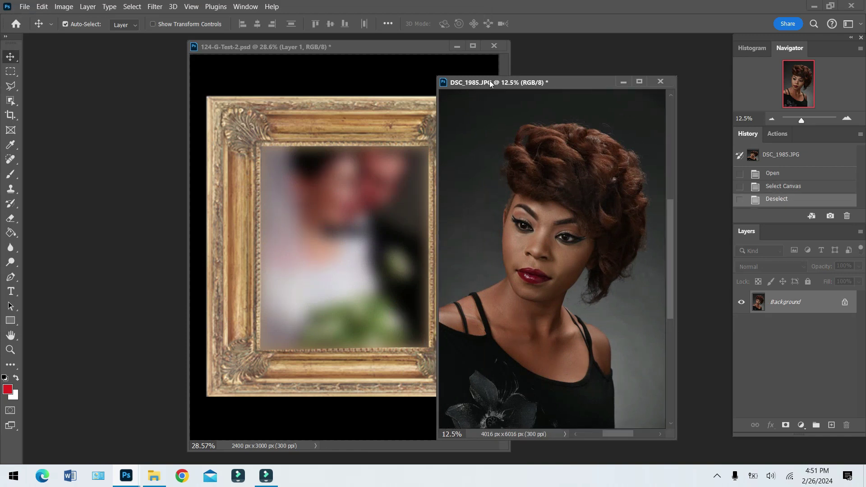
pyautogui.moveTo(490, 82); pyautogui.dragTo(557, 59)
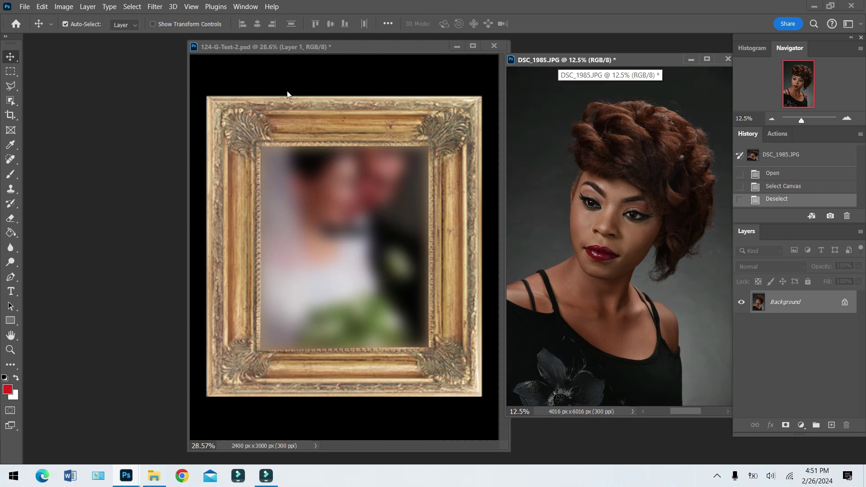
pyautogui.moveTo(337, 45); pyautogui.dragTo(272, 55)
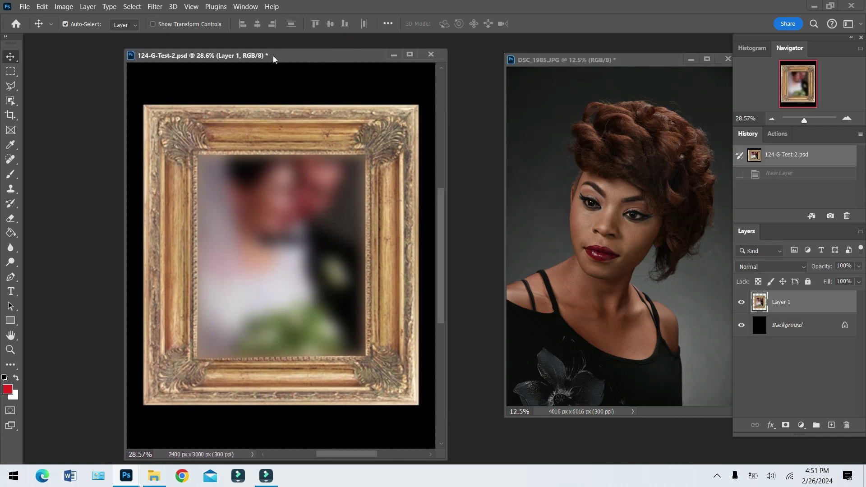
# Toggle the visibility of Layer 1 in the frame document off and back on
pyautogui.click(292, 55)
pyautogui.click(741, 303)
pyautogui.click(741, 303)
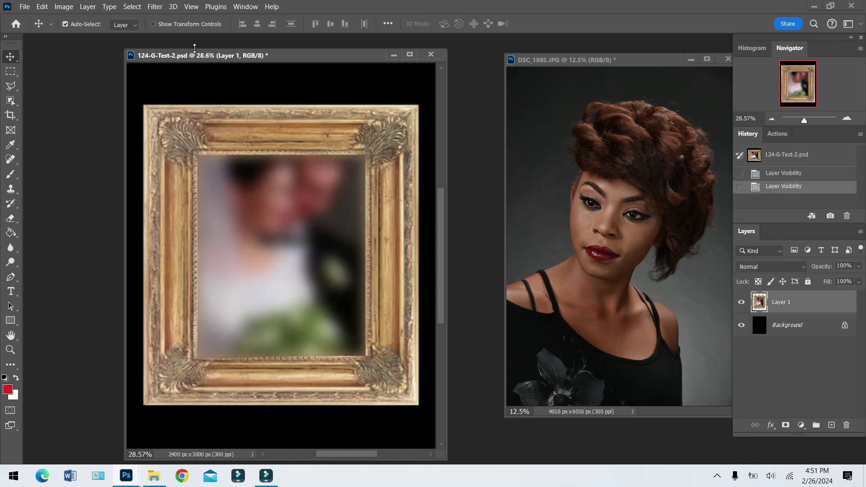
# Select the frame's inner opening by tracing its four corners with the Polygonal Lasso tool
pyautogui.click(16, 89)
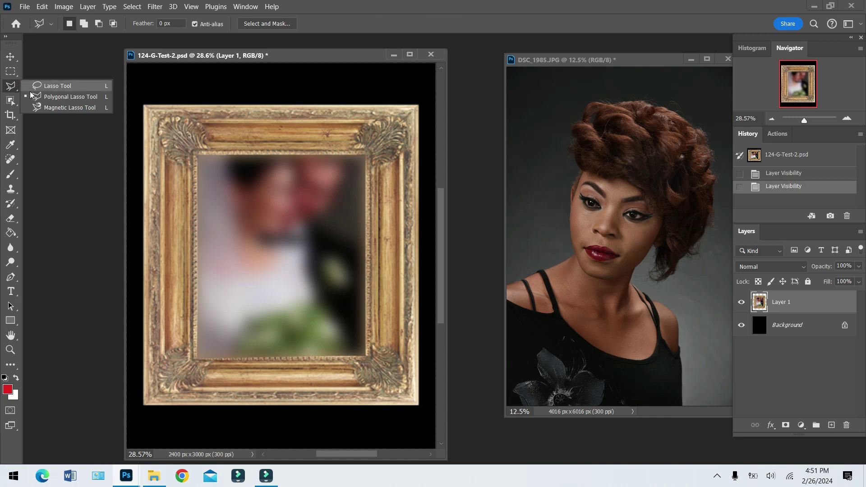
pyautogui.click(57, 97)
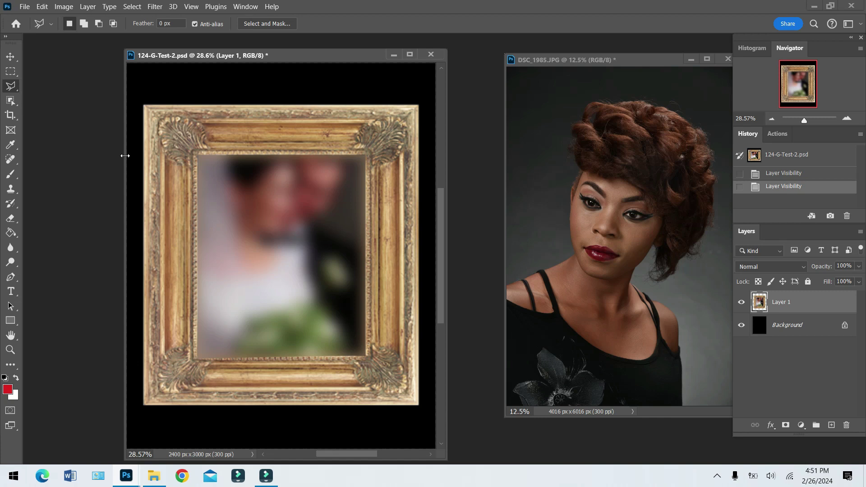
pyautogui.click(198, 154)
pyautogui.click(364, 155)
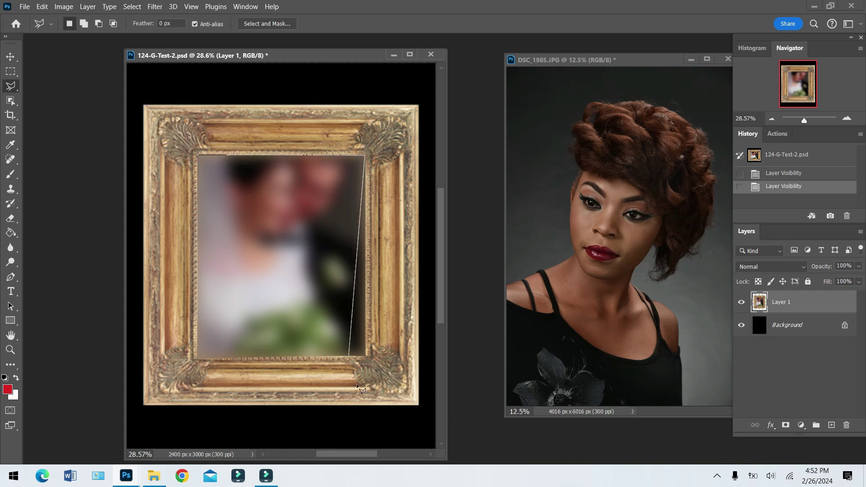
pyautogui.click(366, 357)
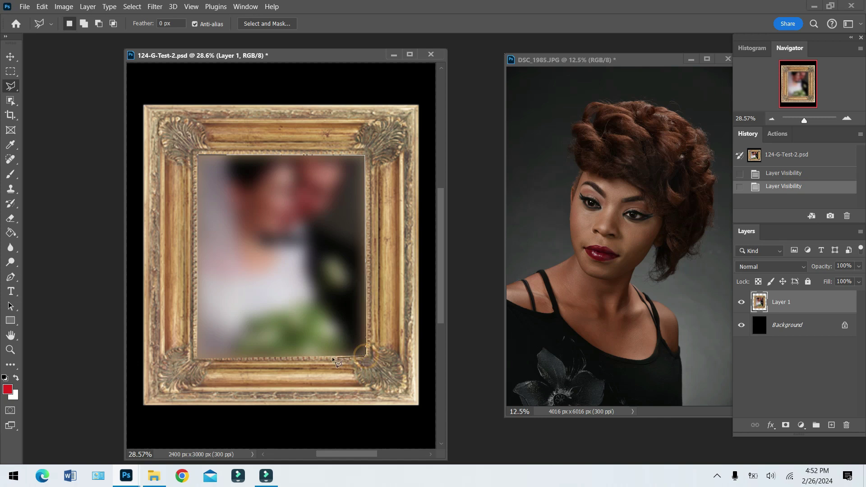
pyautogui.click(198, 358)
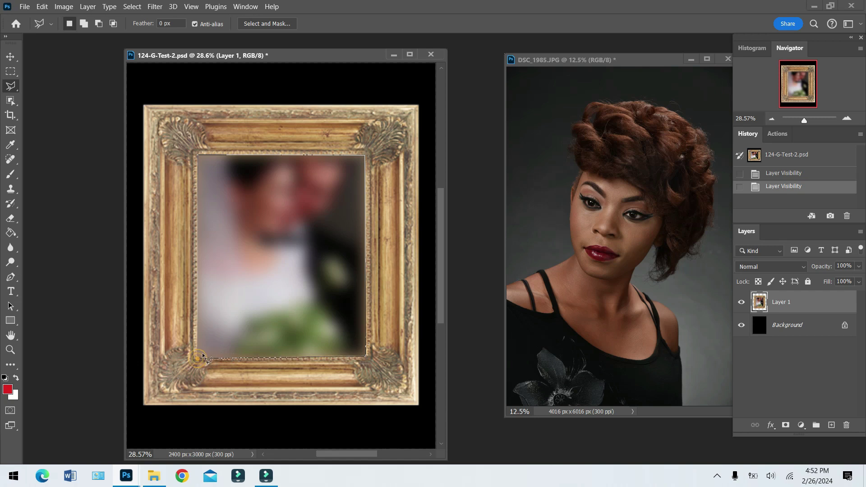
pyautogui.click(199, 156)
pyautogui.click(196, 158)
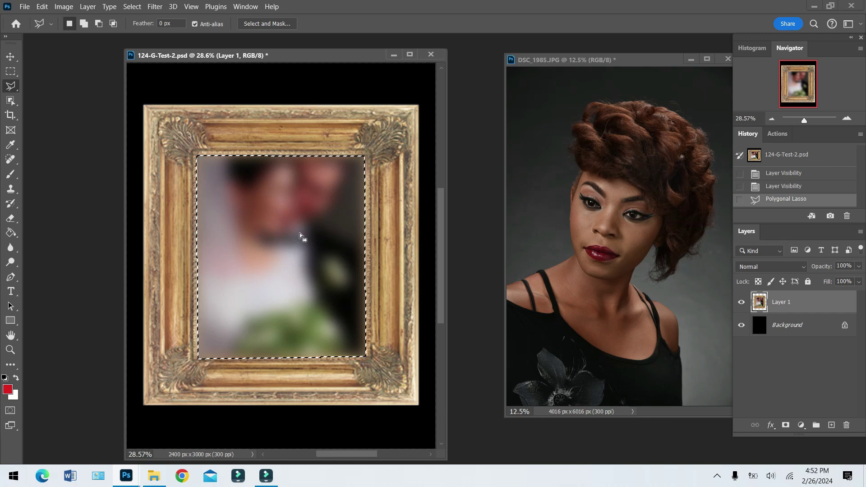
# Make the DSC_1985 portrait the active document and move its window closer to the frame document
pyautogui.click(575, 57)
pyautogui.moveTo(586, 61); pyautogui.dragTo(554, 64)
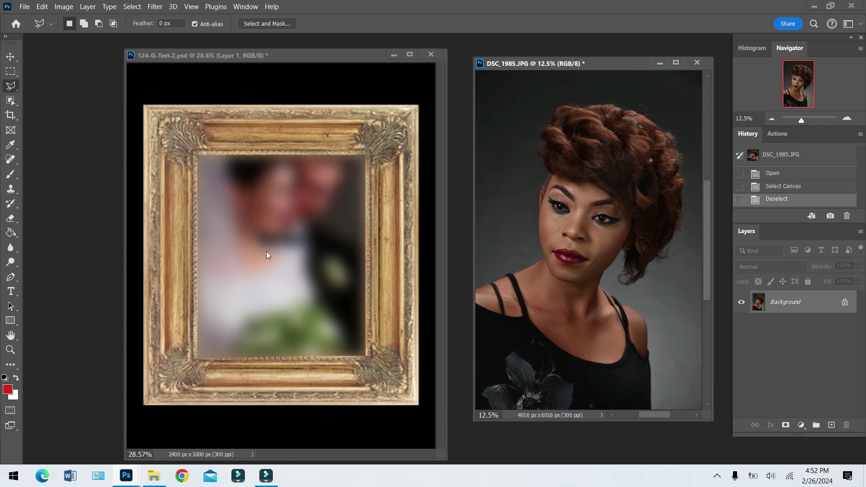
pyautogui.click(260, 51)
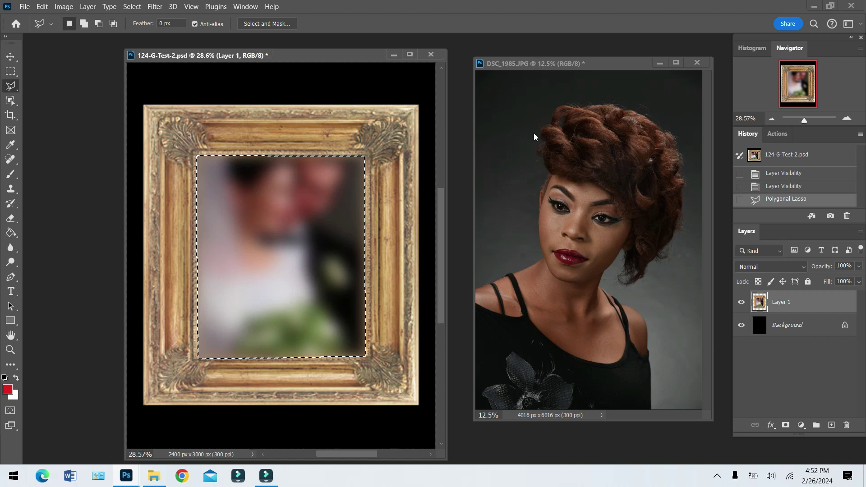
pyautogui.click(537, 65)
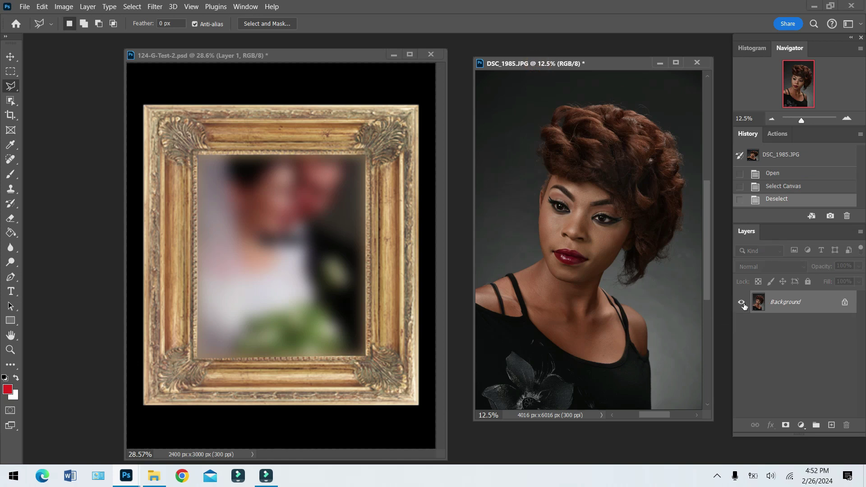
pyautogui.moveTo(564, 64)
pyautogui.mouseDown()
pyautogui.moveTo(510, 67)
pyautogui.moveTo(578, 56)
pyautogui.moveTo(548, 60)
pyautogui.mouseUp()
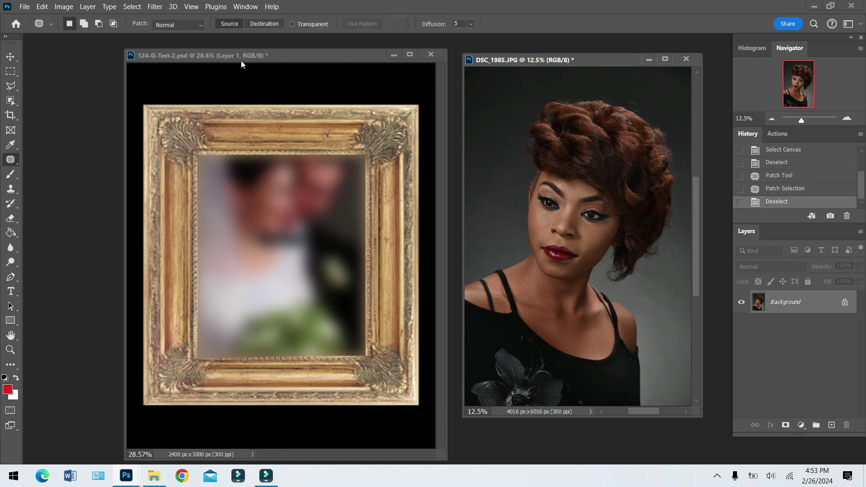
# Copy the entire portrait canvas, minimize its window, and move the frame document window toward the middle of the workspace
pyautogui.click(132, 9)
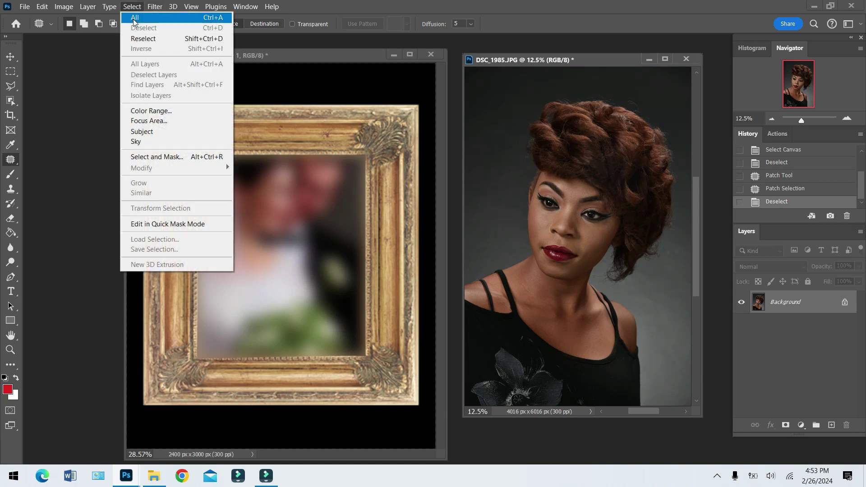
pyautogui.click(134, 18)
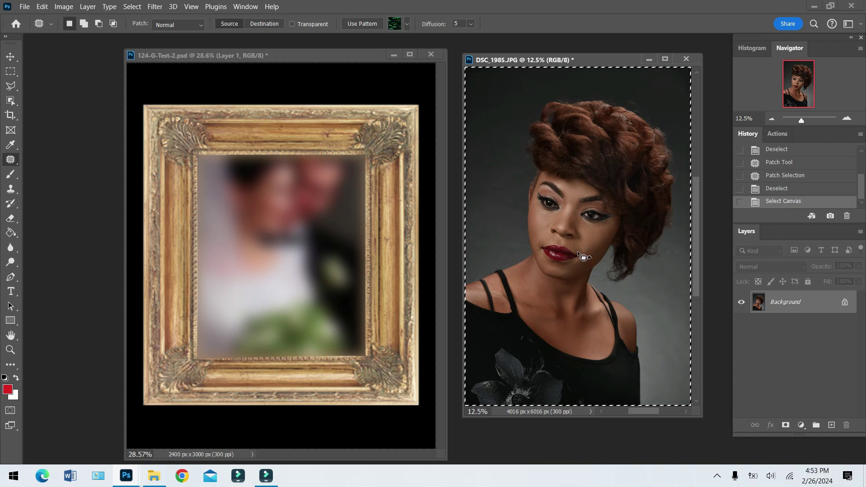
pyautogui.click(44, 7)
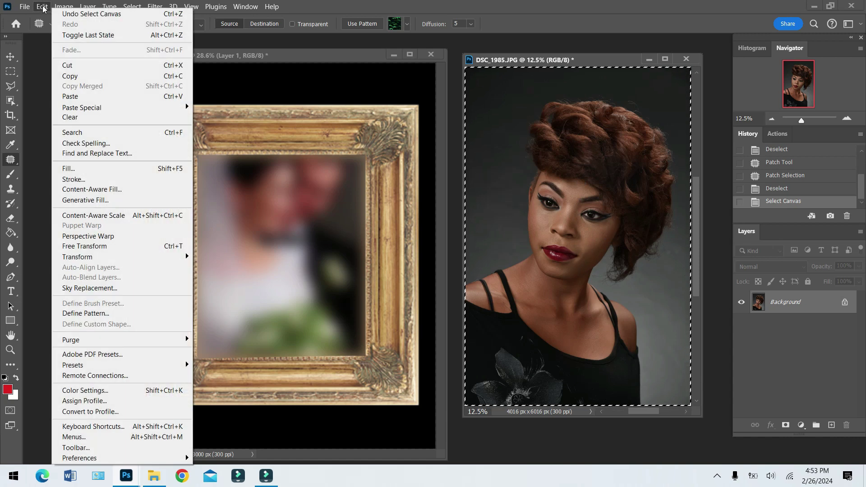
pyautogui.click(74, 78)
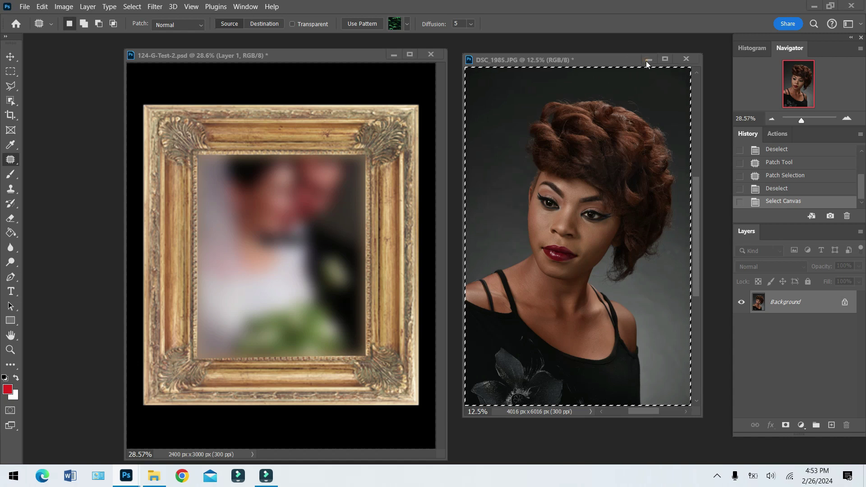
pyautogui.click(648, 59)
pyautogui.moveTo(245, 57); pyautogui.dragTo(309, 55)
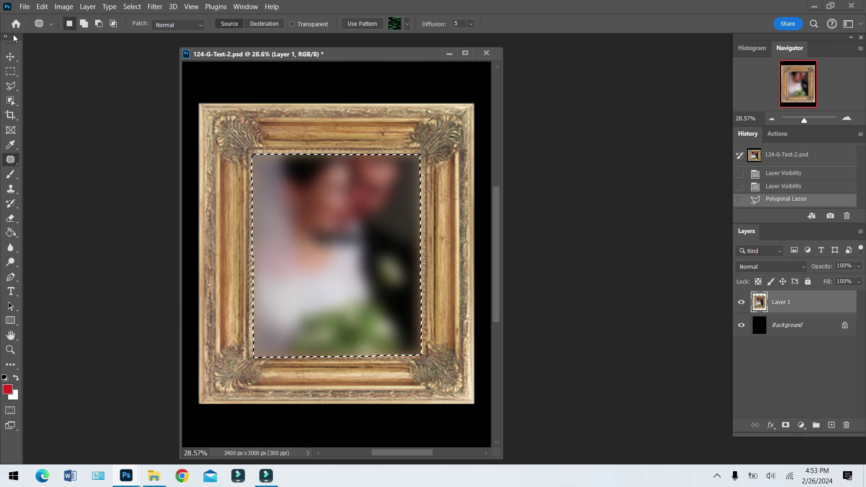
pyautogui.click(41, 6)
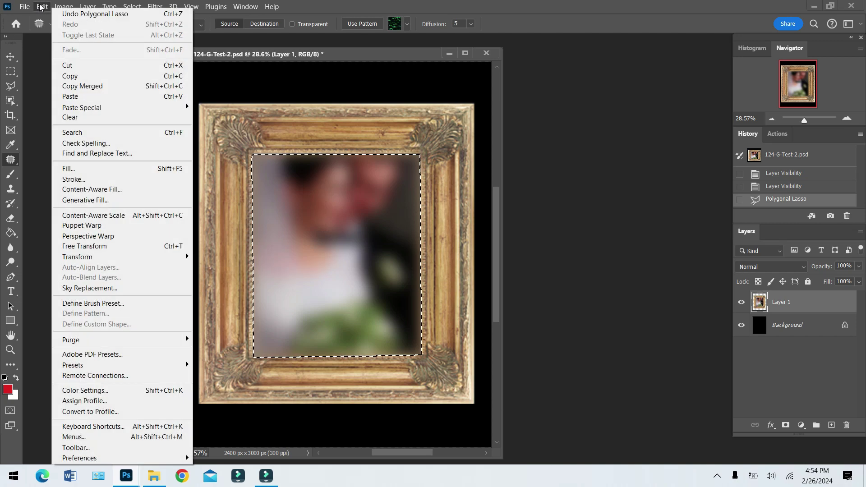
pyautogui.click(70, 97)
pyautogui.click(10, 56)
pyautogui.moveTo(300, 257); pyautogui.dragTo(273, 194)
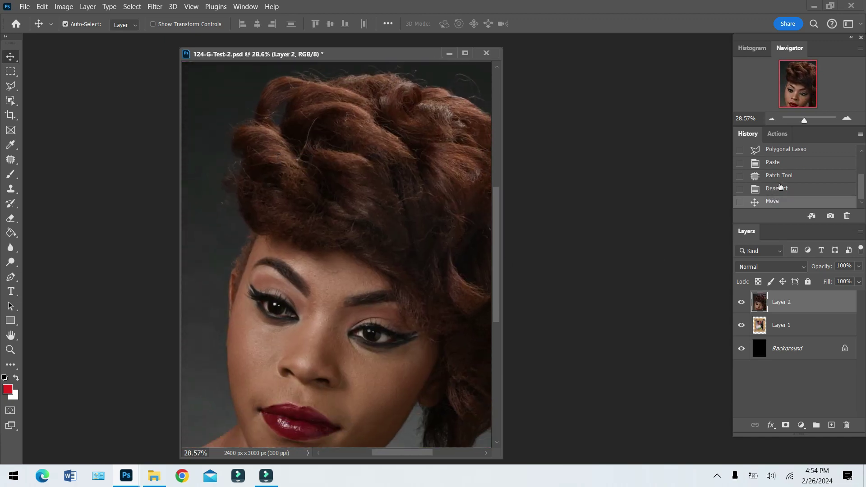
pyautogui.click(781, 189)
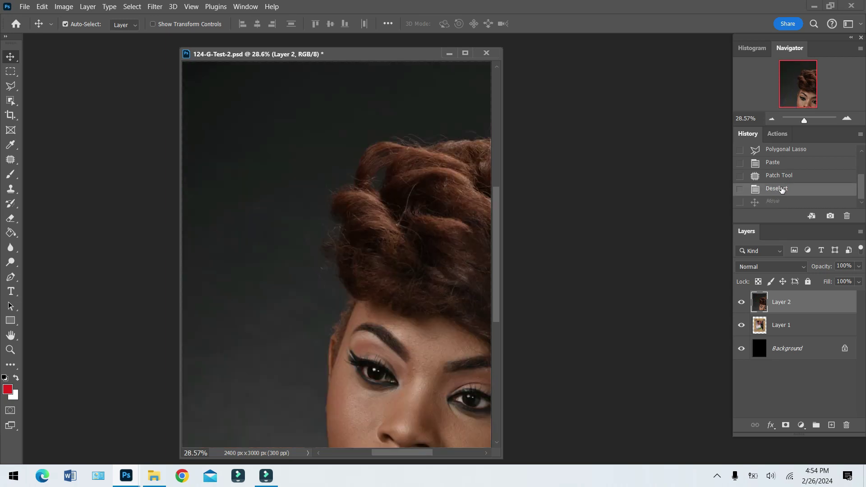
pyautogui.click(786, 150)
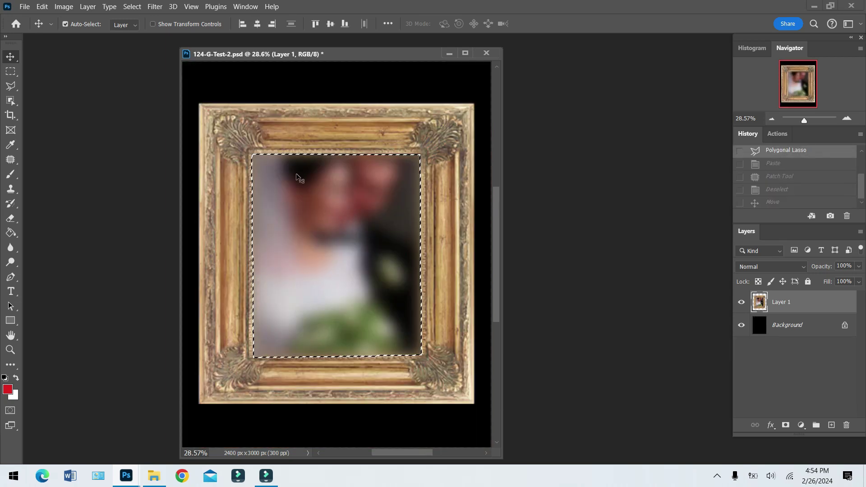
# Paste the portrait into the selected frame opening with Paste Into and move it so the face sits inside the opening
pyautogui.click(42, 7)
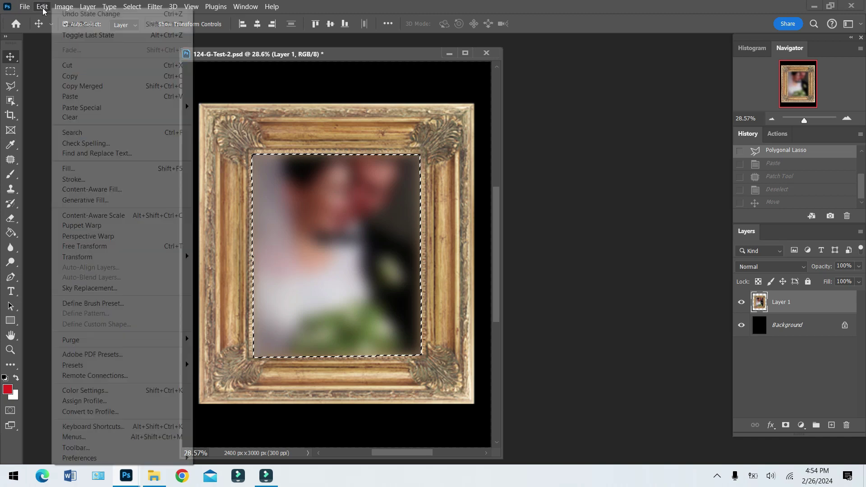
pyautogui.moveTo(81, 110)
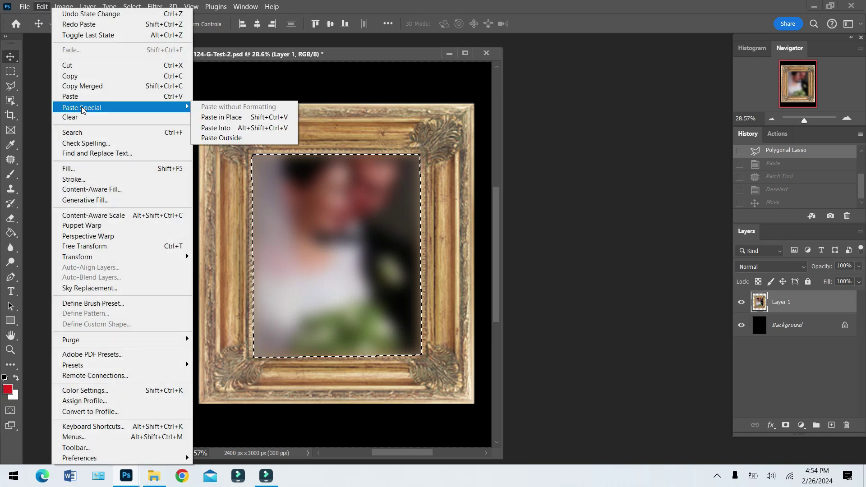
pyautogui.click(215, 128)
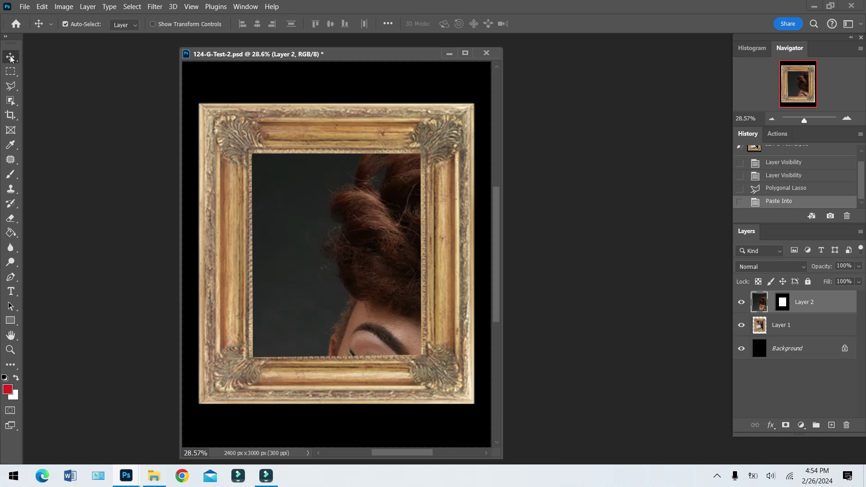
pyautogui.moveTo(354, 243)
pyautogui.mouseDown()
pyautogui.moveTo(319, 243)
pyautogui.moveTo(351, 239)
pyautogui.moveTo(335, 276)
pyautogui.moveTo(344, 280)
pyautogui.moveTo(325, 267)
pyautogui.moveTo(357, 243)
pyautogui.mouseUp()
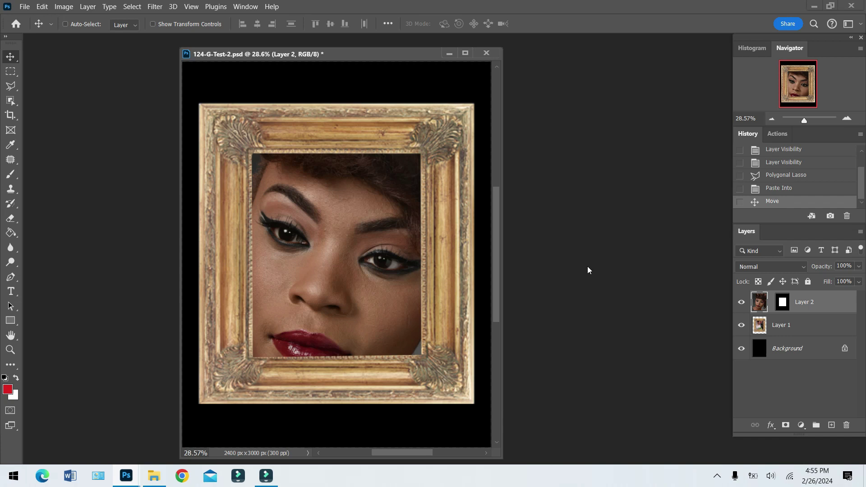
# Scale the pasted portrait down to about 34% and position it so the head and shoulders fill the frame opening
pyautogui.hotkey('ctrl', 't')
pyautogui.moveTo(213, 141); pyautogui.dragTo(319, 246)
pyautogui.moveTo(221, 91); pyautogui.dragTo(213, 146)
pyautogui.moveTo(191, 85); pyautogui.dragTo(264, 188)
pyautogui.moveTo(352, 291); pyautogui.dragTo(294, 230)
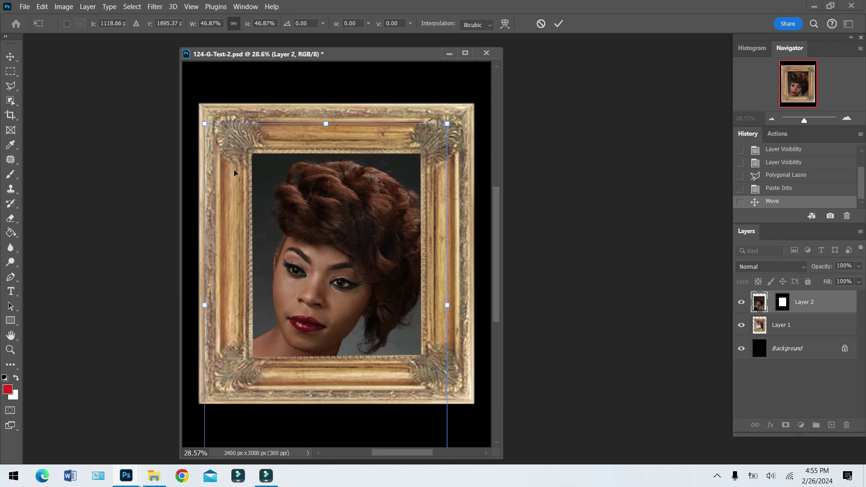
pyautogui.moveTo(204, 124); pyautogui.dragTo(224, 122)
pyautogui.moveTo(317, 264)
pyautogui.mouseDown()
pyautogui.moveTo(284, 212)
pyautogui.moveTo(313, 260)
pyautogui.mouseUp()
pyautogui.moveTo(222, 123); pyautogui.dragTo(266, 187)
pyautogui.moveTo(344, 283); pyautogui.dragTo(326, 234)
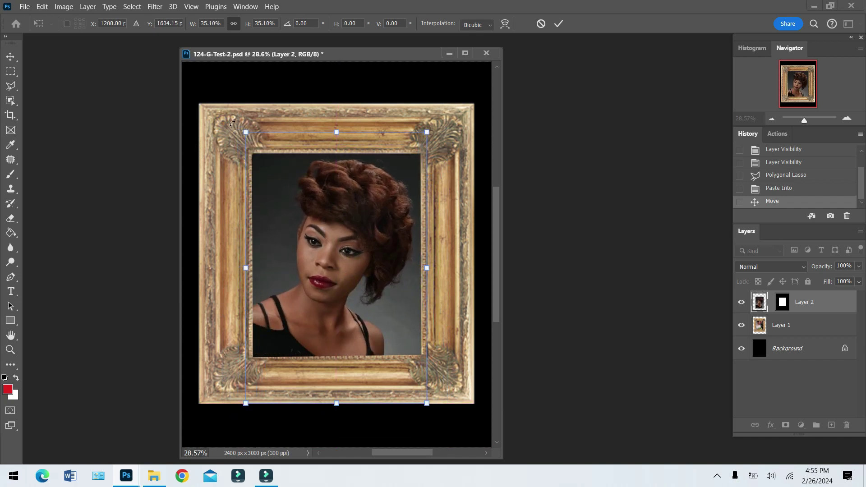
pyautogui.moveTo(246, 132); pyautogui.dragTo(248, 141)
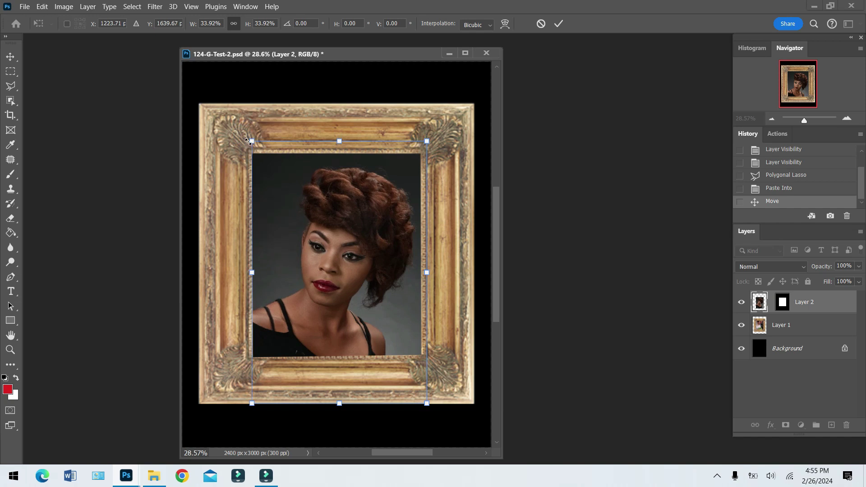
pyautogui.click(558, 25)
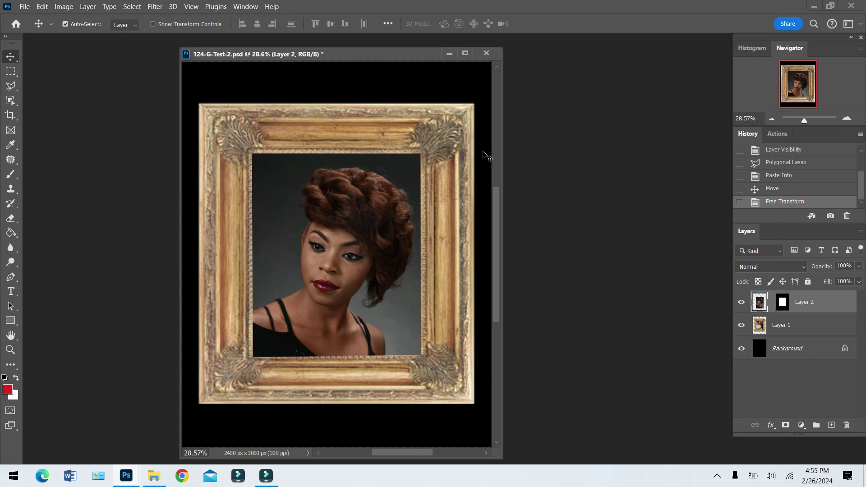
# Compare the frame with the portrait layer hidden and shown, and add a new empty layer above it
pyautogui.click(741, 303)
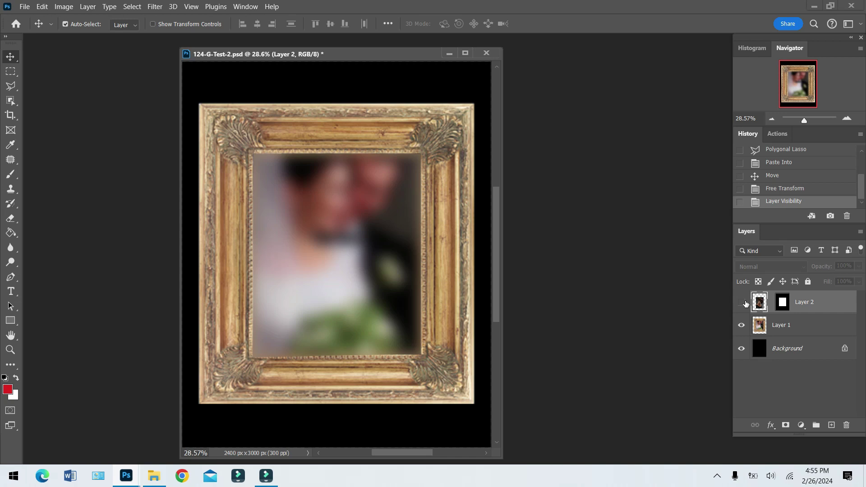
pyautogui.click(741, 303)
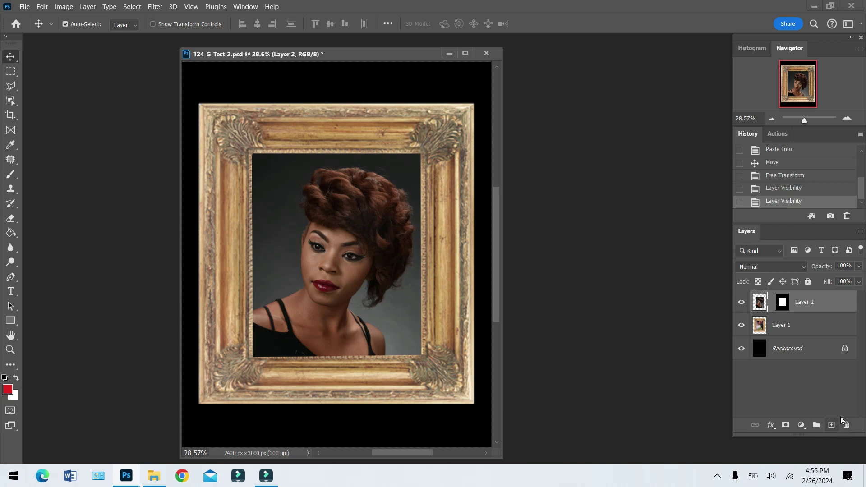
pyautogui.click(832, 426)
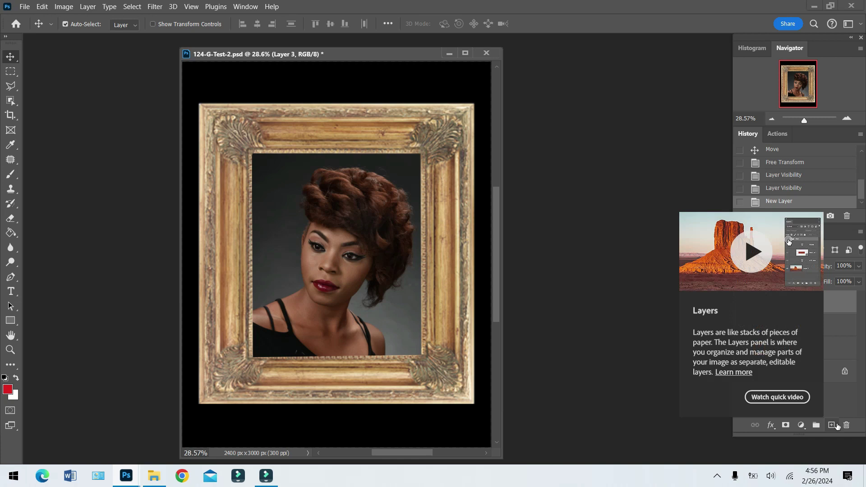
pyautogui.click(572, 246)
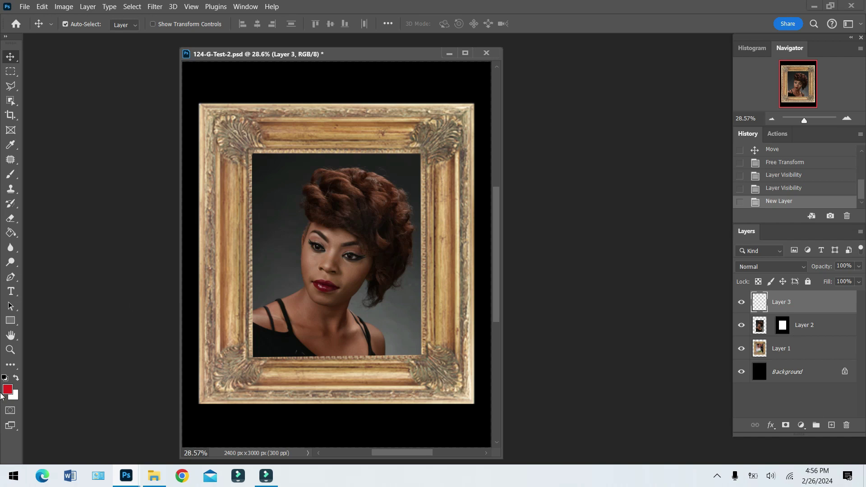
# Set the foreground color to dark gray #3c3c3d, sampling from the portrait's backdrop and fine-tuning the shade
pyautogui.click(8, 390)
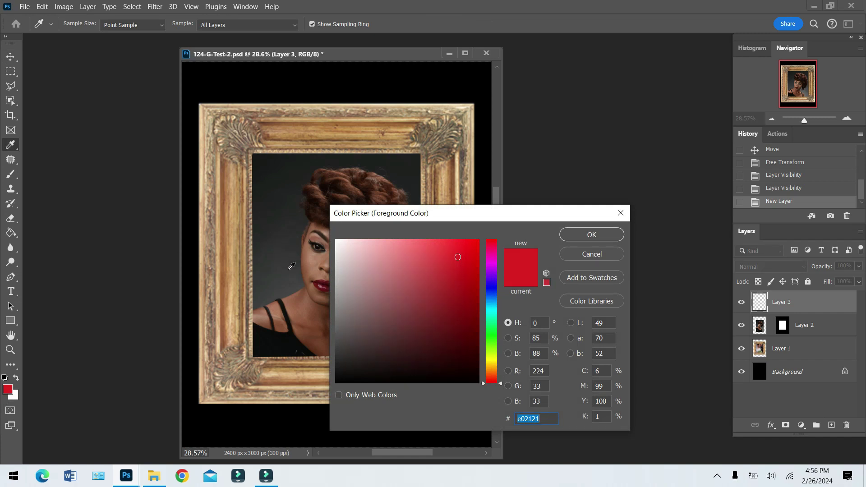
pyautogui.click(296, 279)
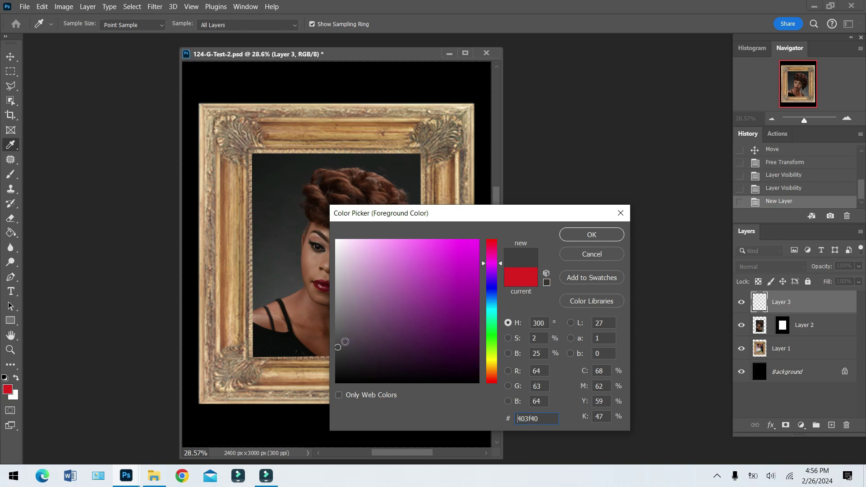
pyautogui.click(338, 350)
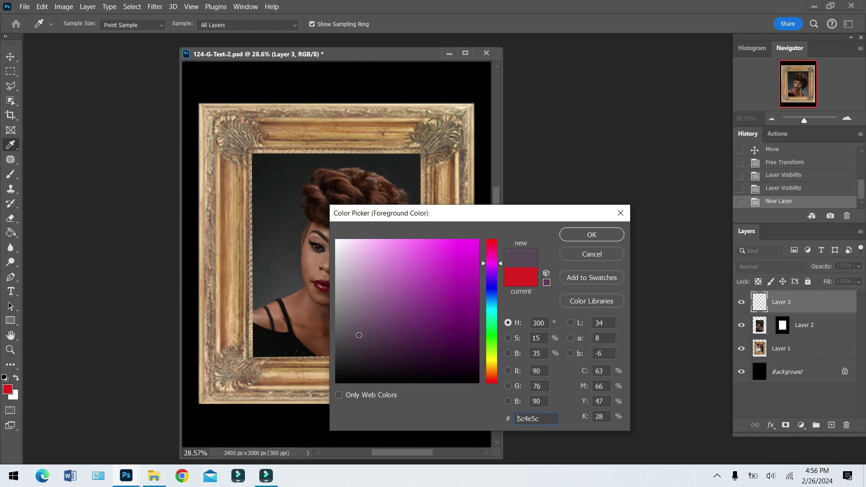
pyautogui.click(346, 347)
pyautogui.moveTo(347, 348); pyautogui.dragTo(342, 338)
pyautogui.click(277, 176)
pyautogui.click(274, 174)
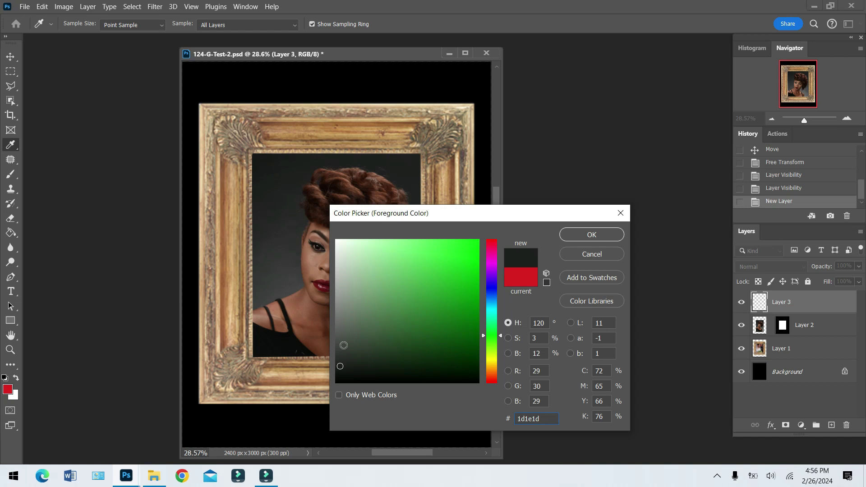
pyautogui.click(344, 340)
pyautogui.moveTo(344, 340); pyautogui.dragTo(347, 355)
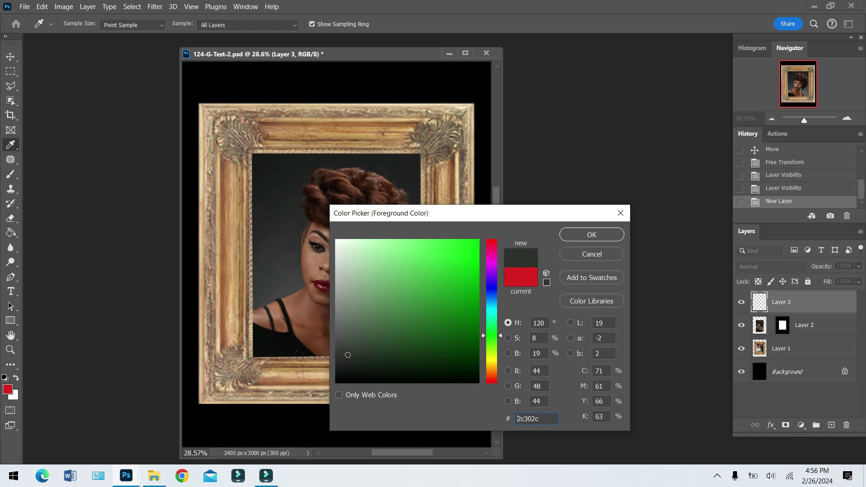
pyautogui.click(269, 292)
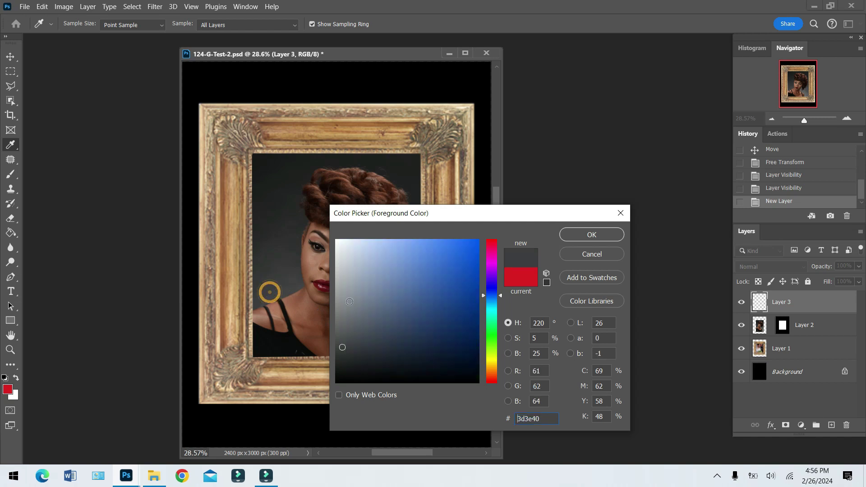
pyautogui.moveTo(340, 348); pyautogui.dragTo(339, 349)
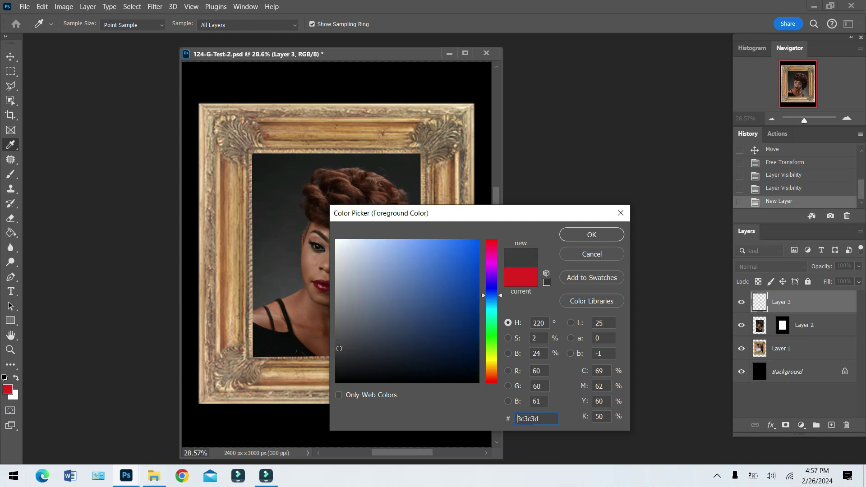
pyautogui.click(592, 235)
pyautogui.press('v')
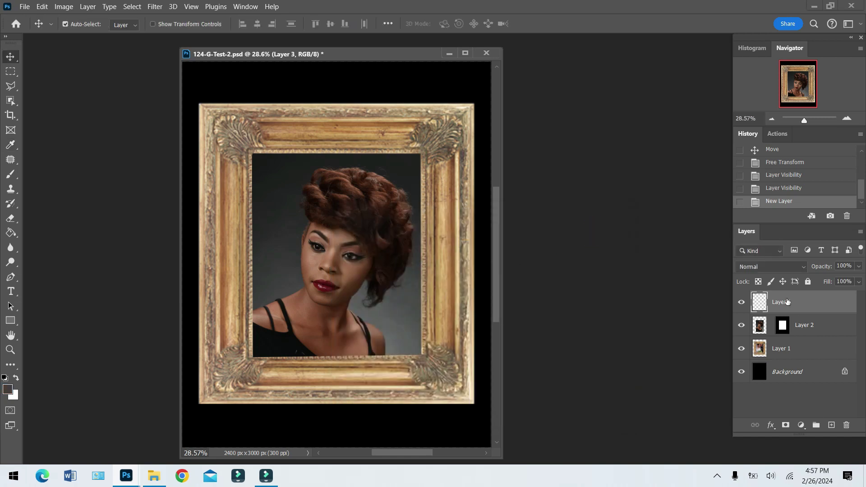
# Fill Layer 3 with the dark gray using the Paint Bucket and move it beneath the frame layer, above the Background
pyautogui.click(741, 303)
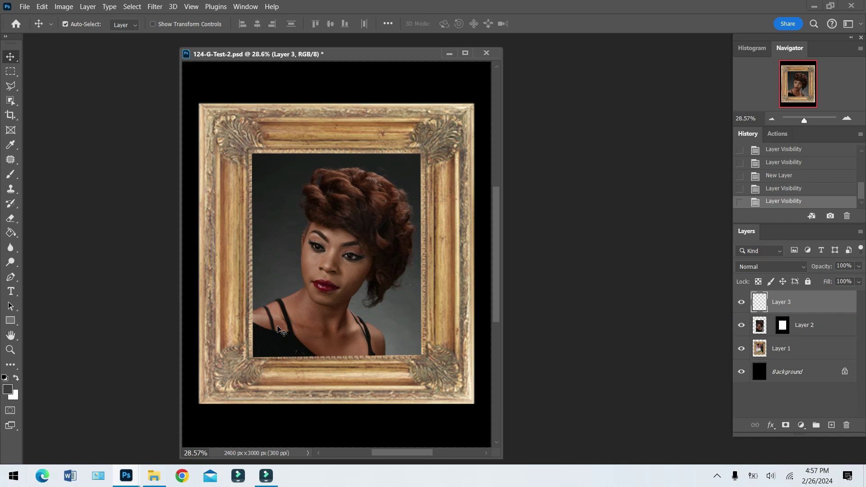
pyautogui.click(11, 233)
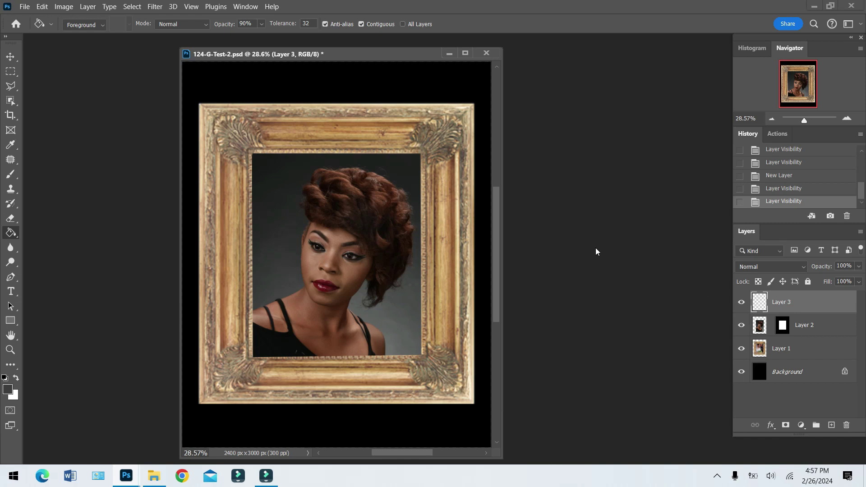
pyautogui.click(296, 207)
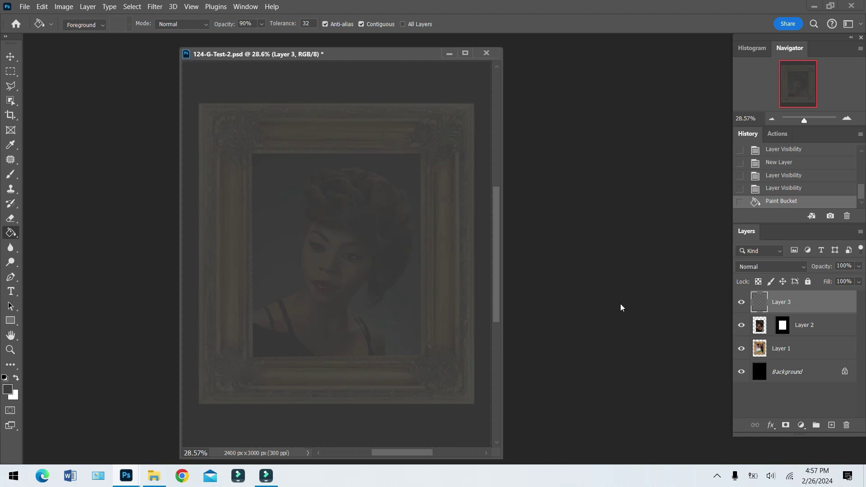
pyautogui.moveTo(778, 306); pyautogui.dragTo(783, 335)
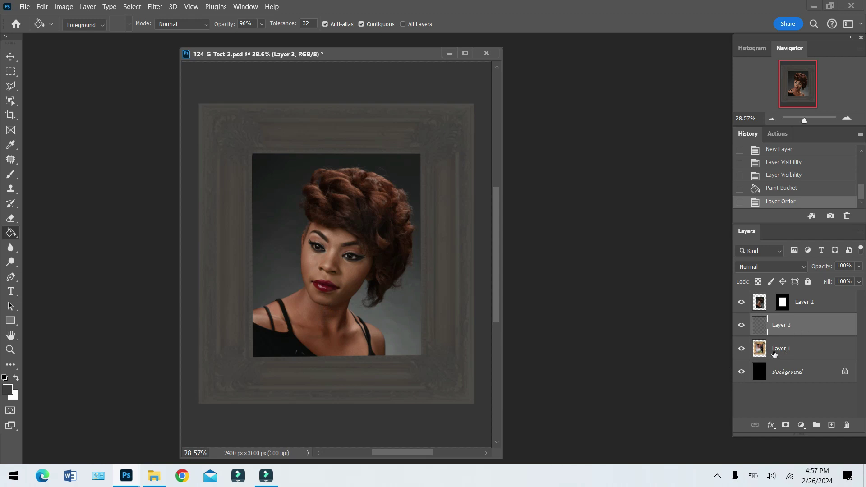
pyautogui.moveTo(797, 331); pyautogui.dragTo(797, 352)
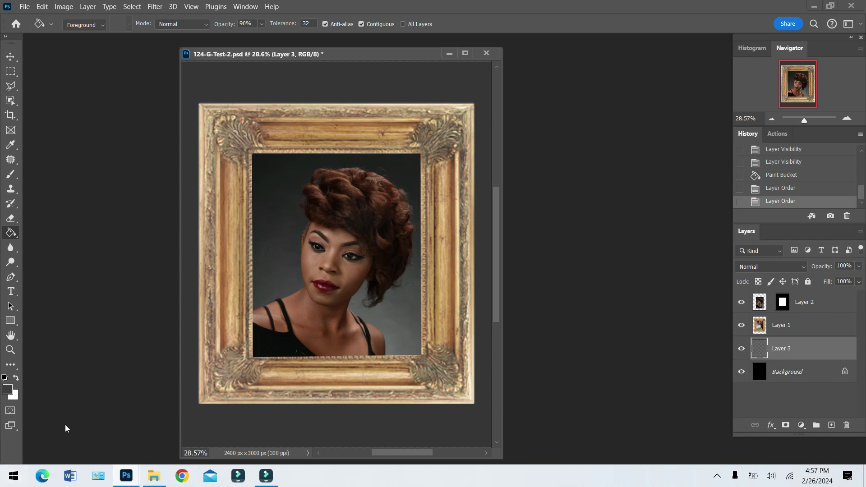
# Change the foreground color to the skin tone #b98567 sampled from the woman's shoulder
pyautogui.click(11, 390)
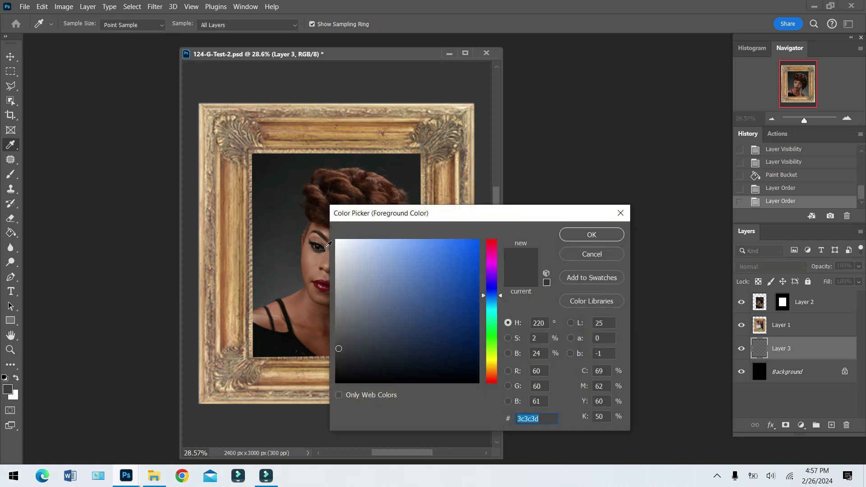
pyautogui.click(304, 302)
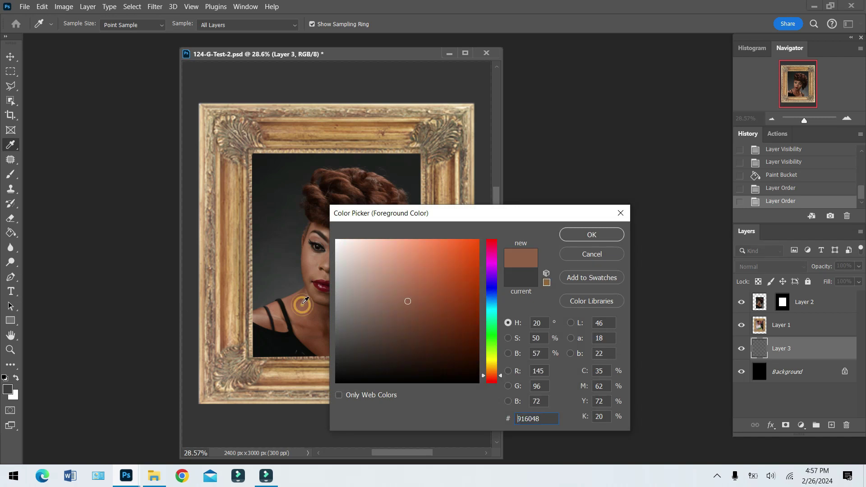
pyautogui.click(407, 302)
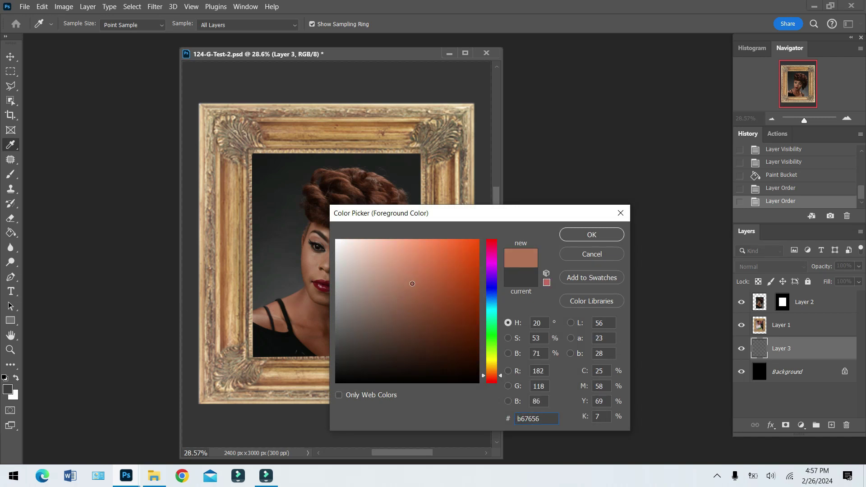
pyautogui.click(411, 304)
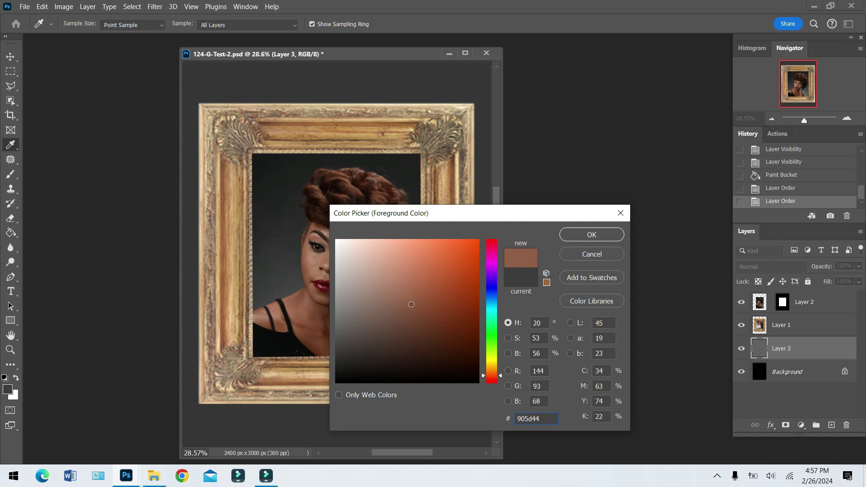
pyautogui.click(309, 328)
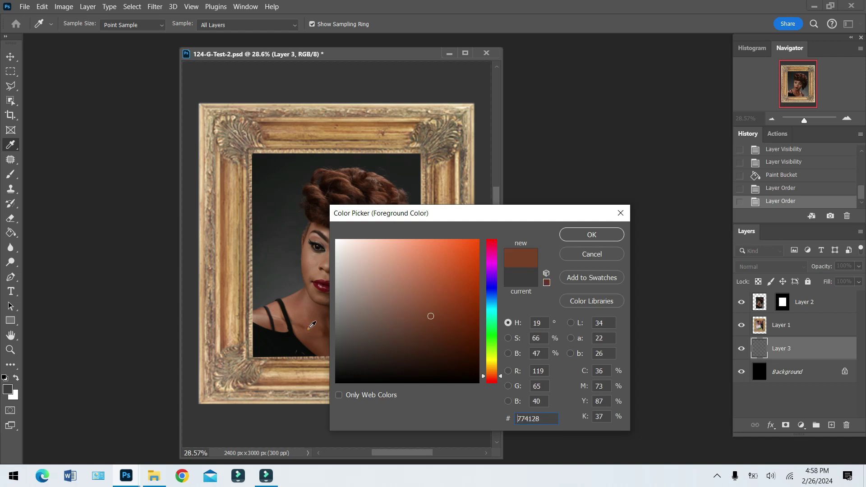
pyautogui.click(279, 309)
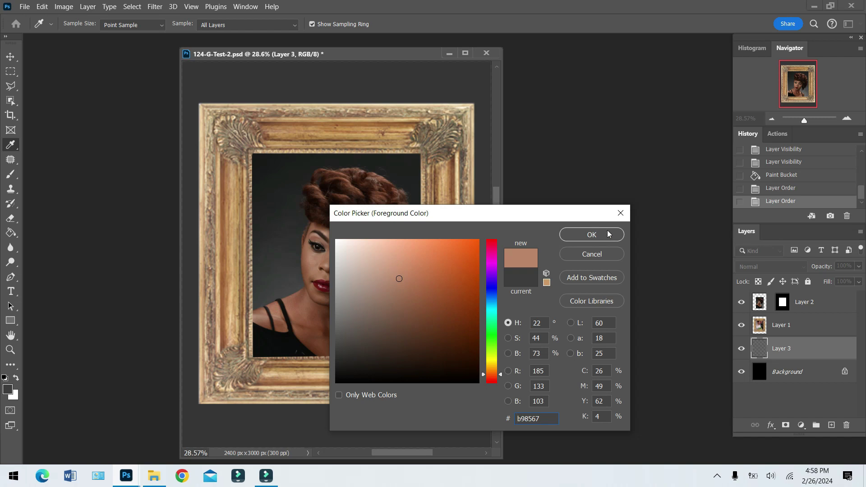
pyautogui.click(591, 234)
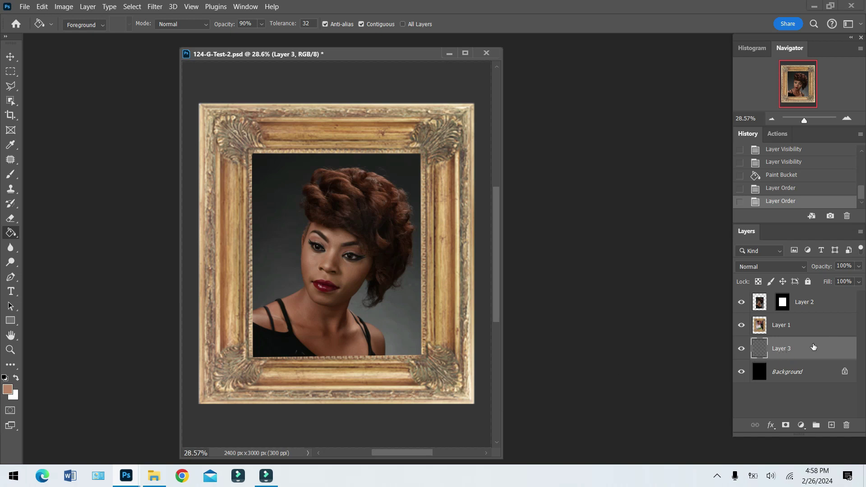
# Rename Layer 3 as Back and fill it with the skin-tone foreground color
pyautogui.doubleClick(779, 349)
pyautogui.write('Back')
pyautogui.click(662, 325)
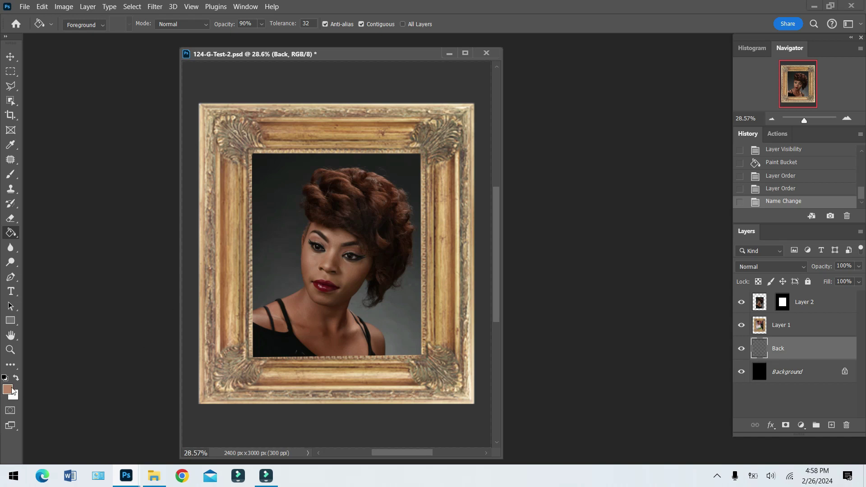
pyautogui.click(272, 79)
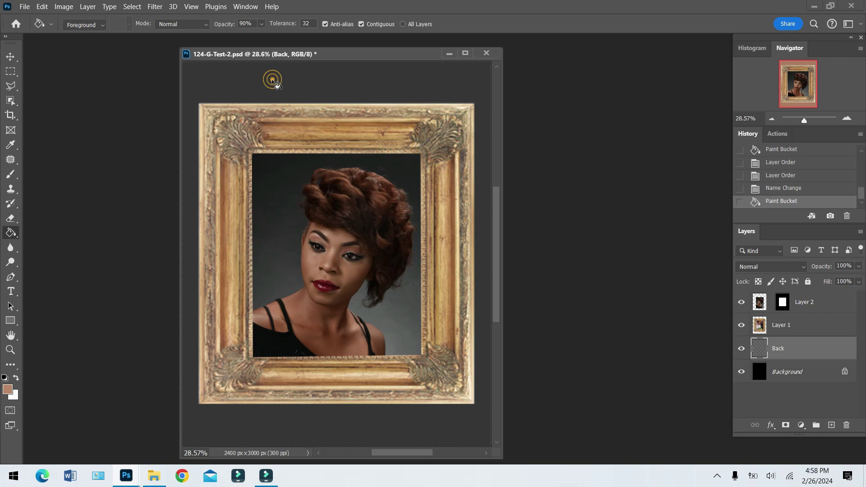
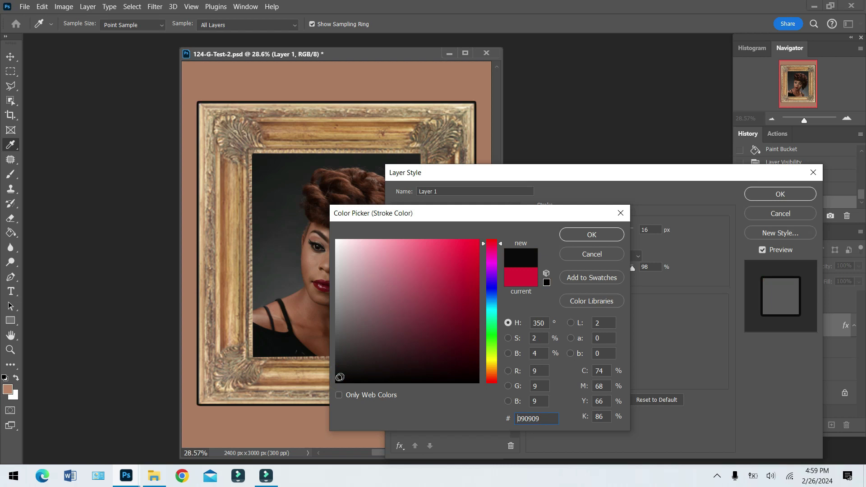
# Apply a near-black #090909 outside stroke of 21 px to the frame layer, and hide the Back layer
pyautogui.click(594, 234)
pyautogui.moveTo(586, 231)
pyautogui.mouseDown()
pyautogui.moveTo(605, 235)
pyautogui.moveTo(597, 243)
pyautogui.mouseUp()
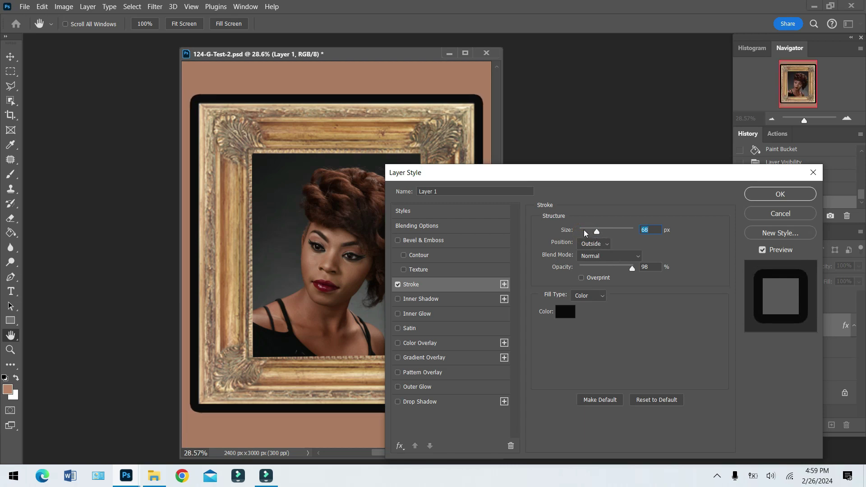
pyautogui.moveTo(597, 231); pyautogui.dragTo(587, 231)
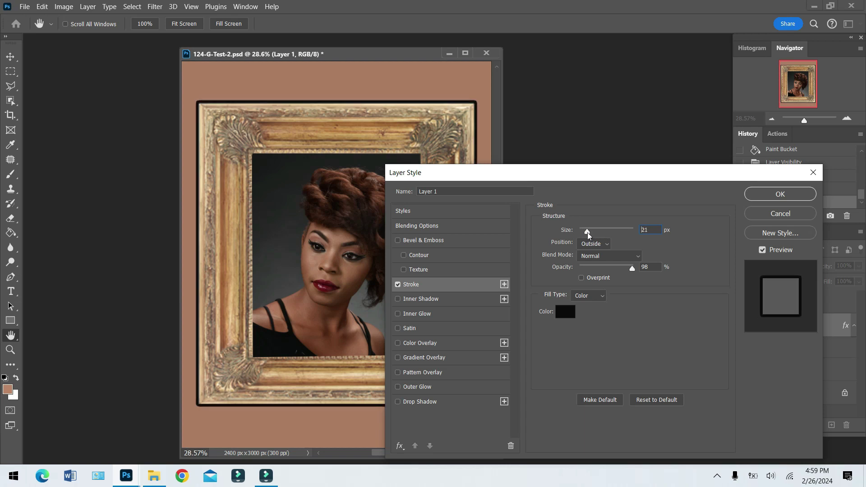
pyautogui.click(784, 195)
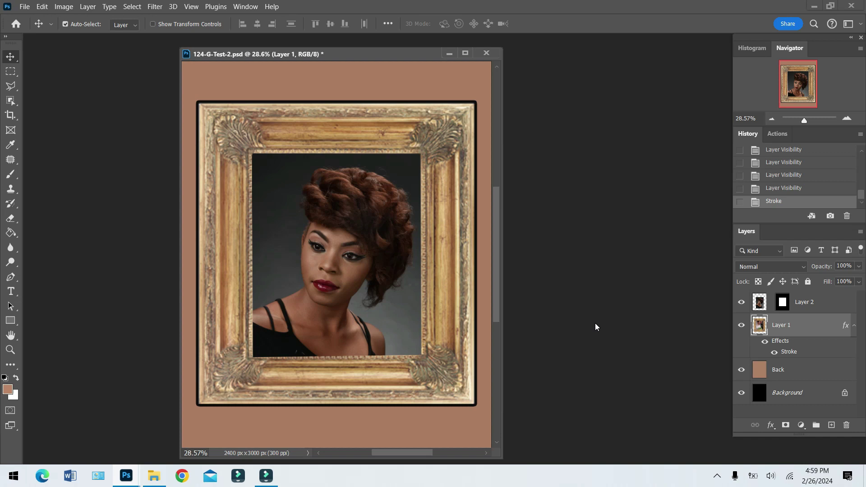
pyautogui.click(741, 370)
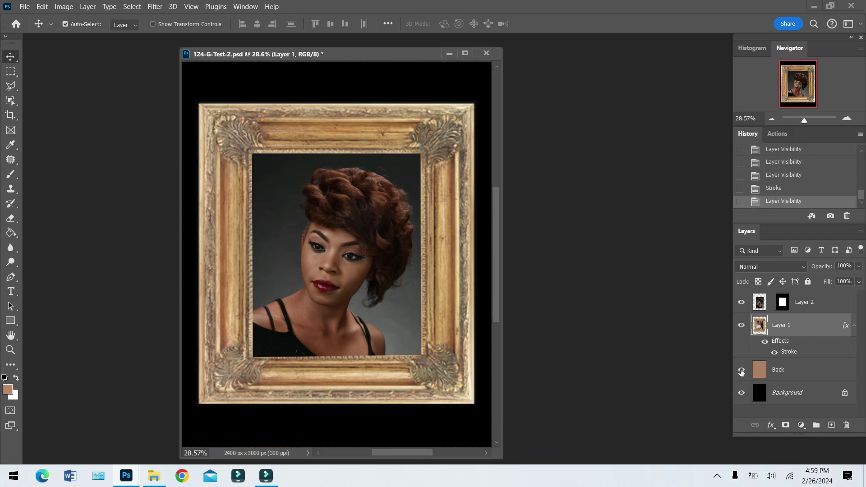
# Show the Back layer again and check the frame and portrait layers by switching each one's visibility off and on
pyautogui.click(741, 370)
pyautogui.click(741, 326)
pyautogui.click(742, 327)
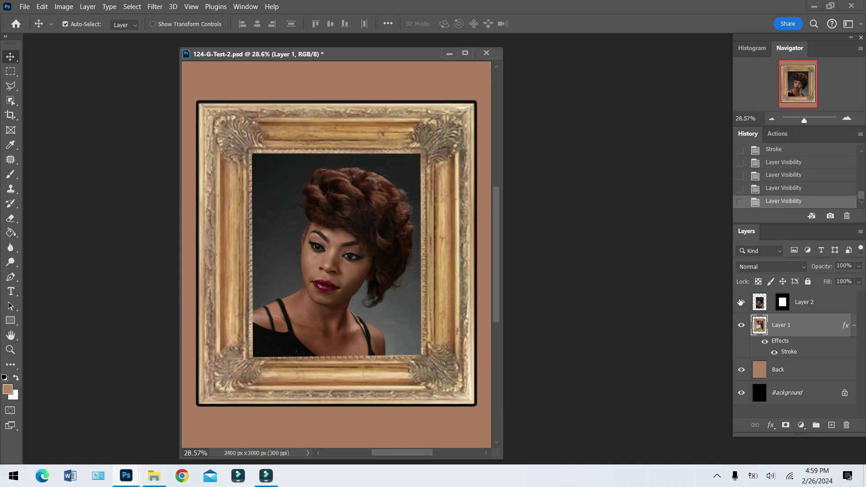
pyautogui.click(740, 302)
pyautogui.click(740, 303)
# Reset the foreground color to the default black and fill the Back layer with it using the Paint Bucket
pyautogui.click(782, 370)
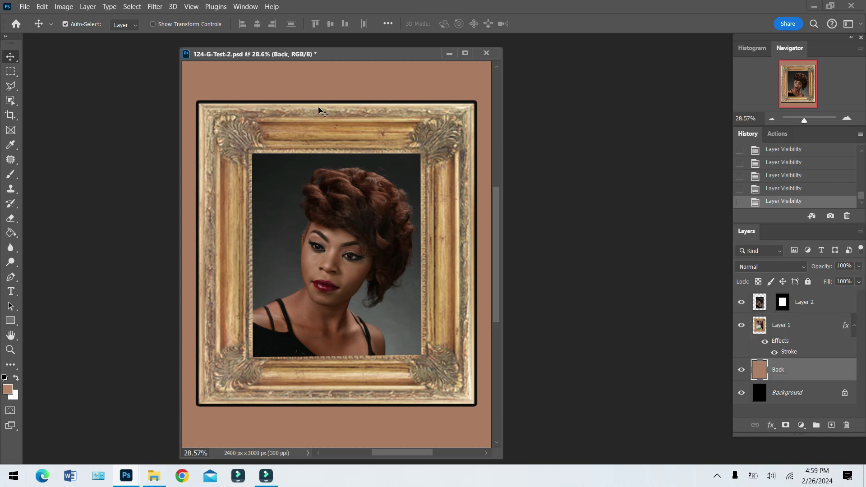
pyautogui.click(5, 378)
pyautogui.click(11, 232)
pyautogui.click(226, 78)
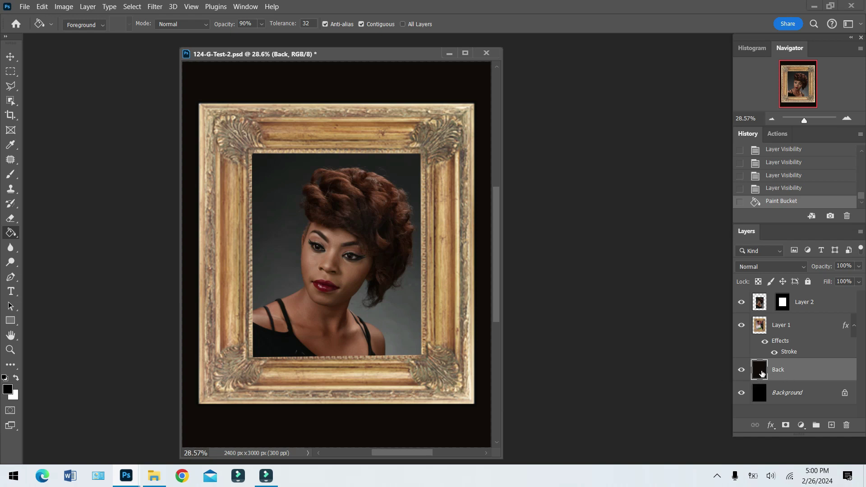
# Compare the composition with and without the Back layer and the frame layer by toggling their visibility
pyautogui.click(741, 370)
pyautogui.click(741, 370)
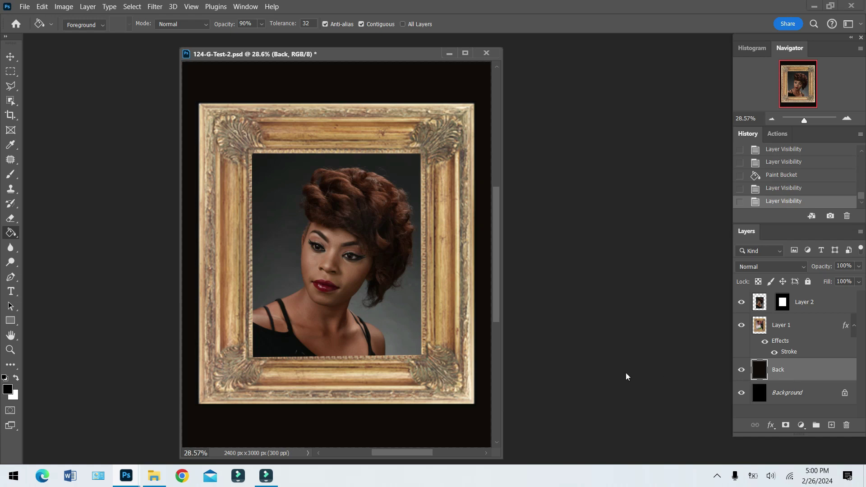
pyautogui.click(741, 324)
pyautogui.click(741, 325)
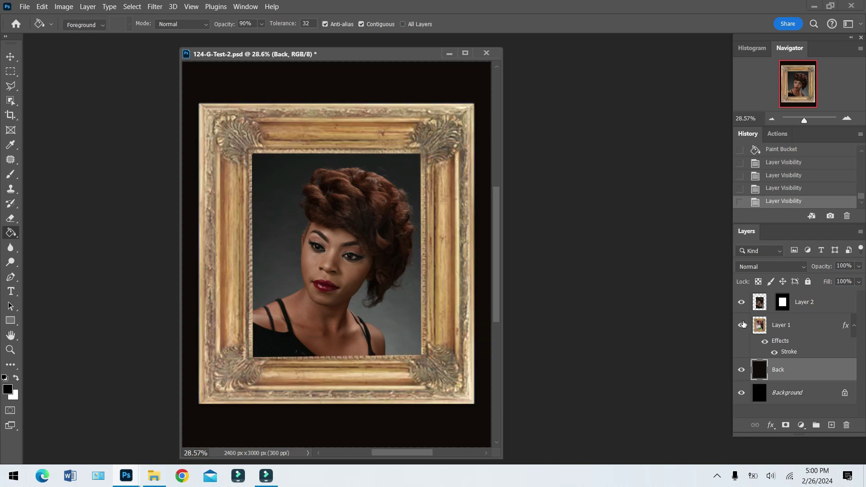
# Change the color of the frame layer's existing stroke to red #c8142e
pyautogui.doubleClick(787, 352)
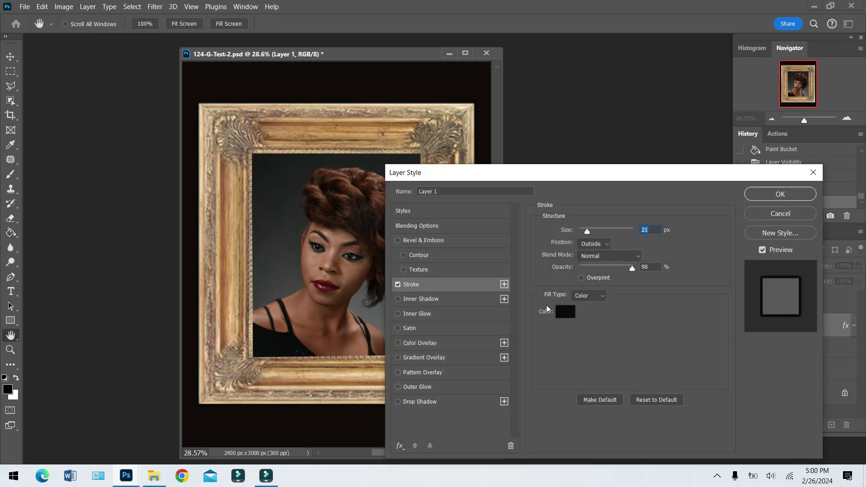
pyautogui.click(564, 310)
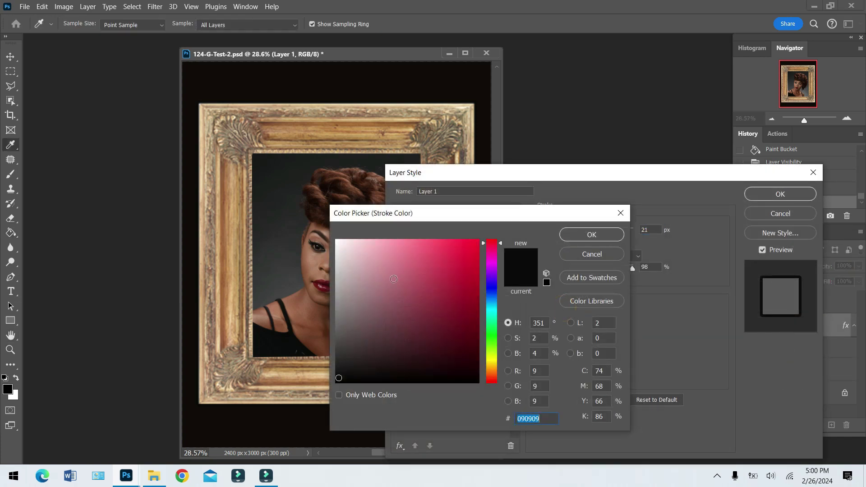
pyautogui.click(463, 254)
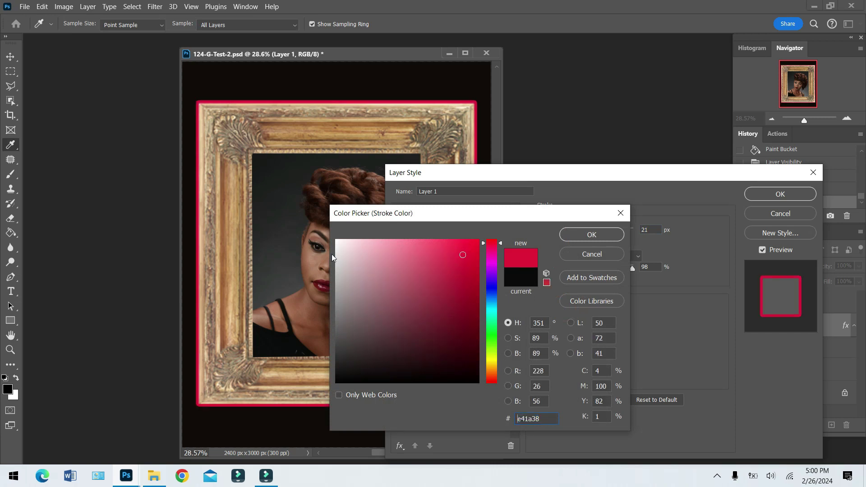
pyautogui.click(345, 246)
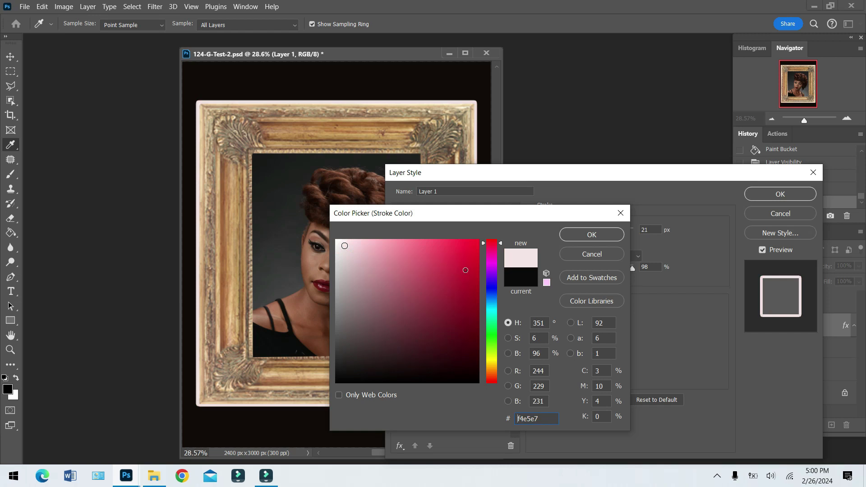
pyautogui.click(465, 270)
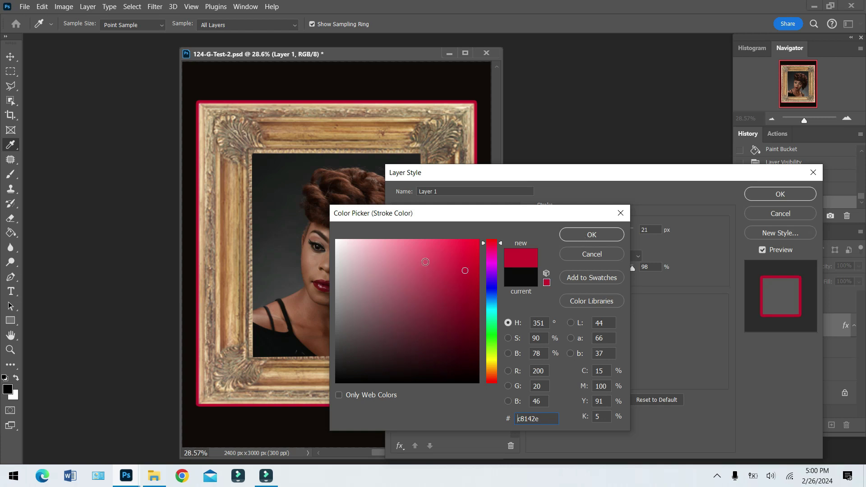
pyautogui.click(591, 234)
# Set the frame stroke's size to 18 px, try the Inside and Outside positions, and apply it with the Center position
pyautogui.moveTo(586, 231); pyautogui.dragTo(587, 236)
pyautogui.click(603, 242)
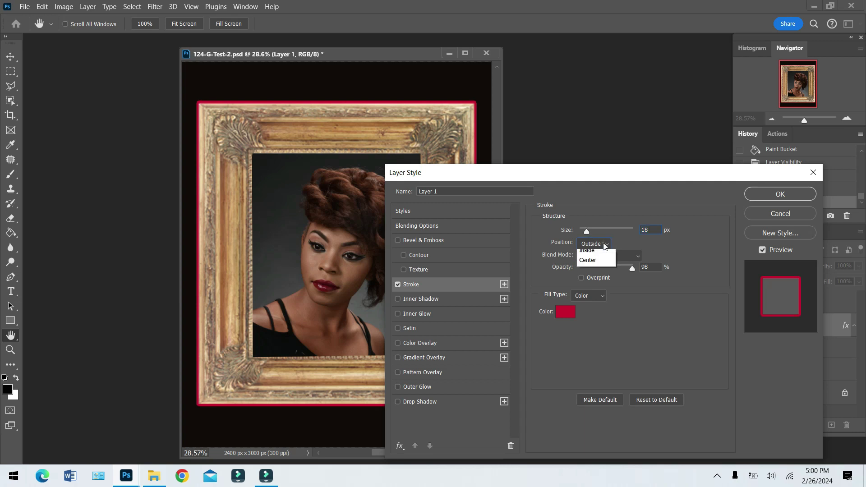
pyautogui.click(587, 265)
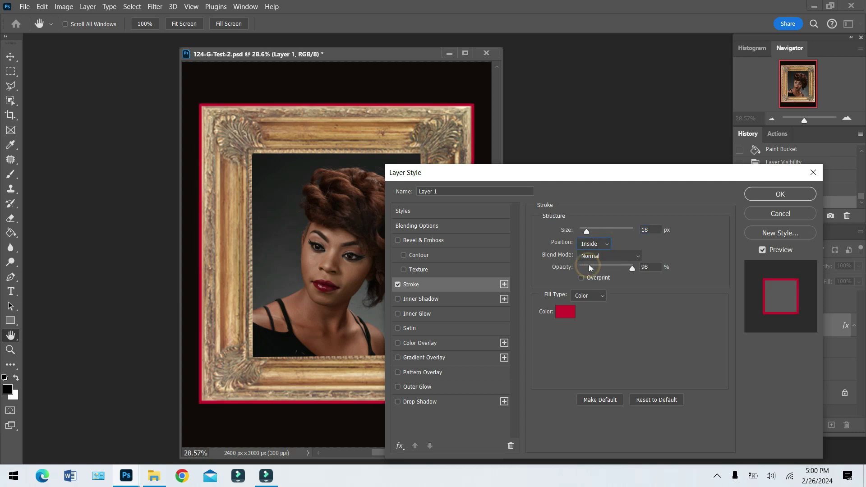
pyautogui.click(606, 244)
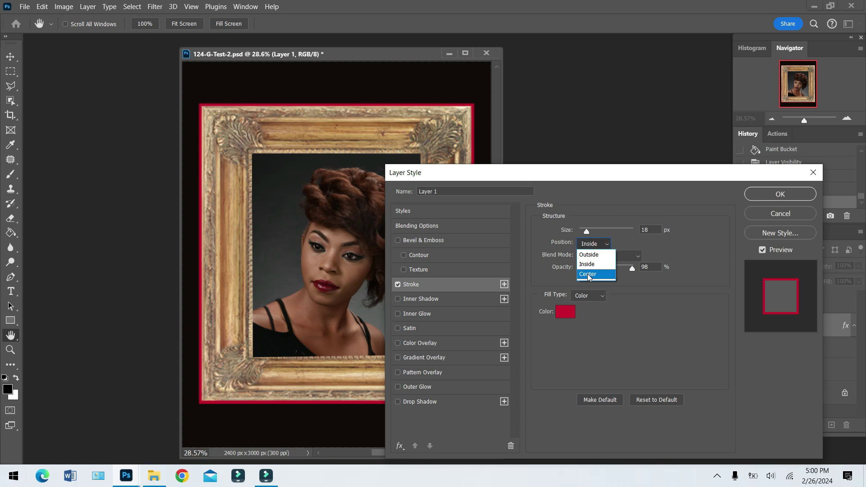
pyautogui.click(589, 254)
pyautogui.click(603, 243)
pyautogui.press('Escape')
pyautogui.press('Down')
pyautogui.press('Down')
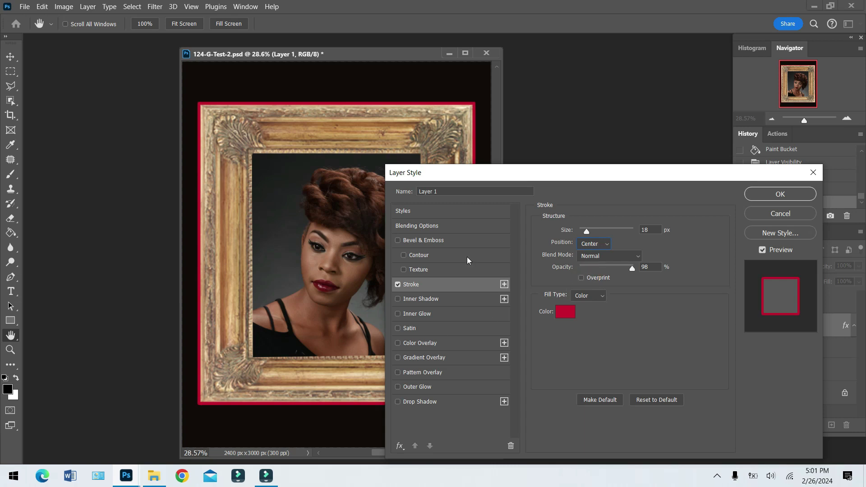
pyautogui.click(795, 197)
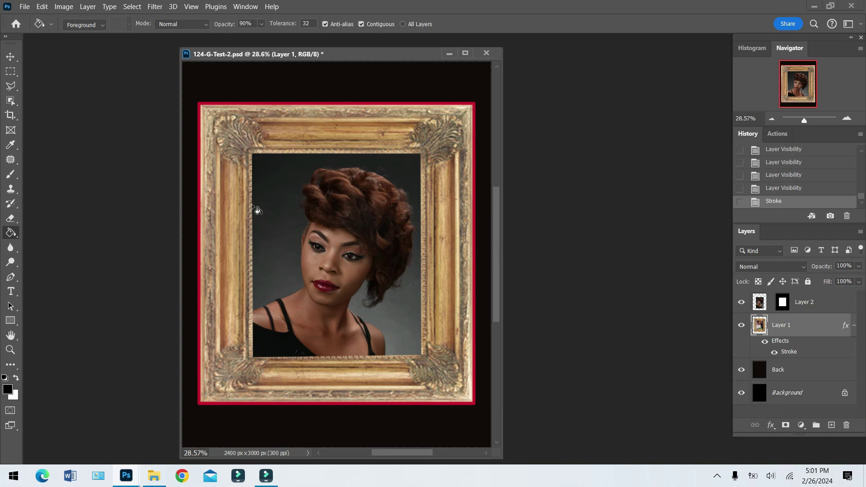
# Save the document as a Photoshop file named Fixed in the Piture in a Piture folder, with Maximize Compatibility on
pyautogui.click(24, 7)
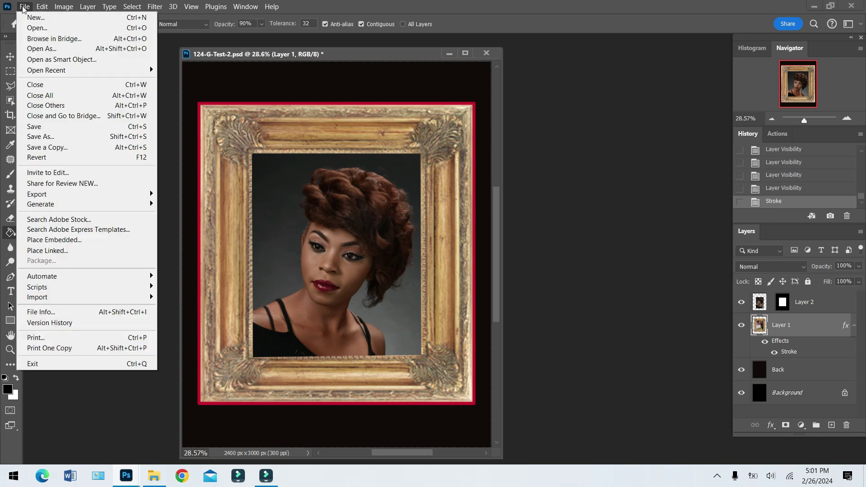
pyautogui.click(42, 136)
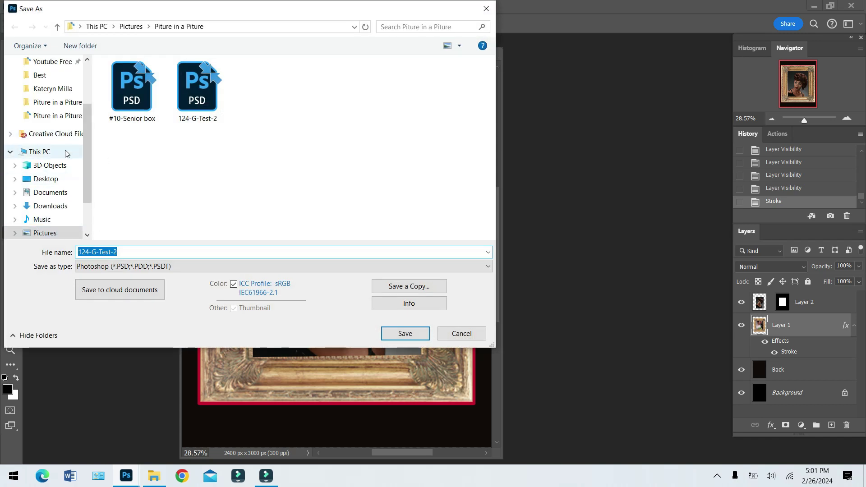
pyautogui.click(45, 233)
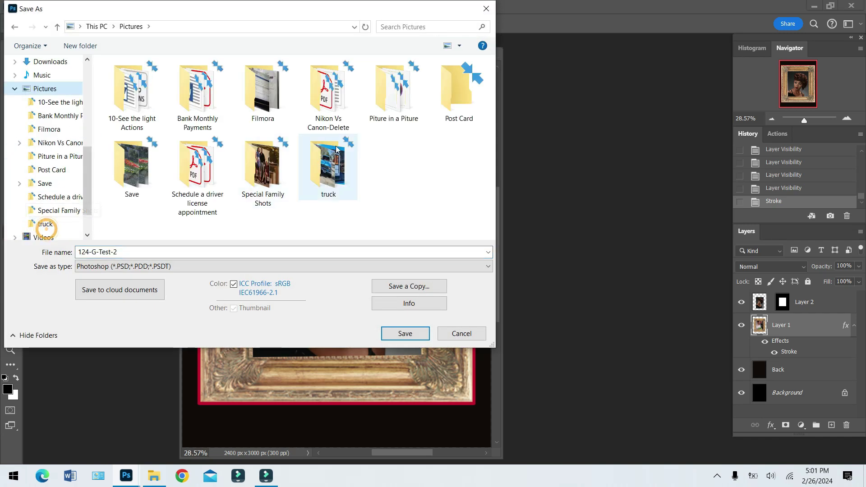
pyautogui.doubleClick(393, 102)
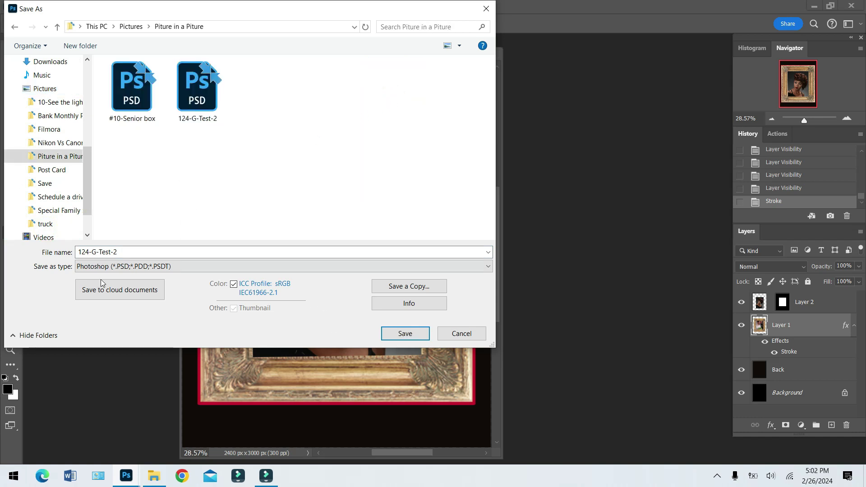
pyautogui.doubleClick(111, 251)
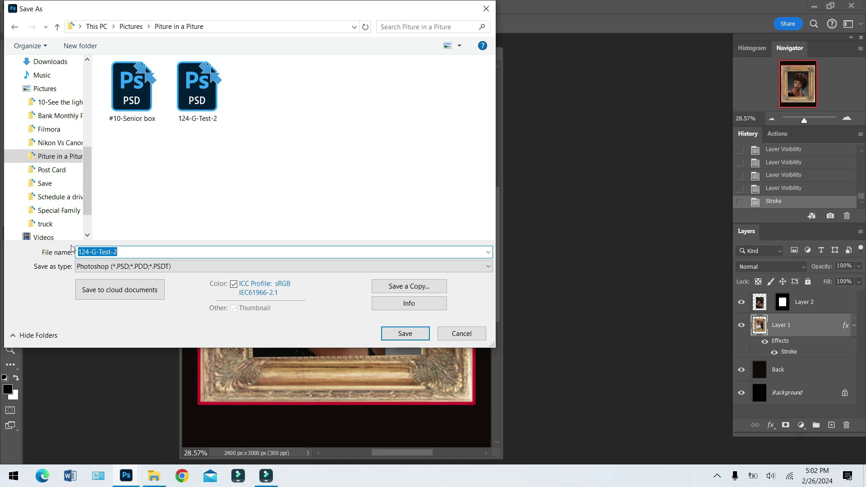
pyautogui.write('Fi')
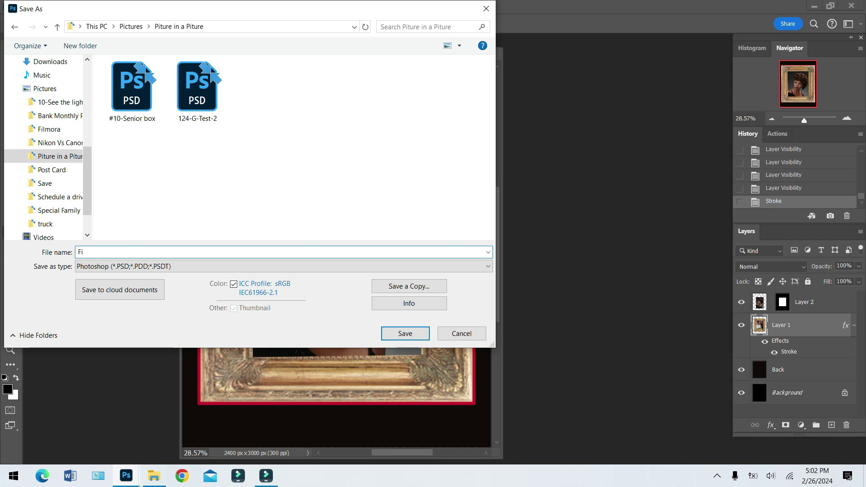
pyautogui.write('xed')
pyautogui.click(405, 334)
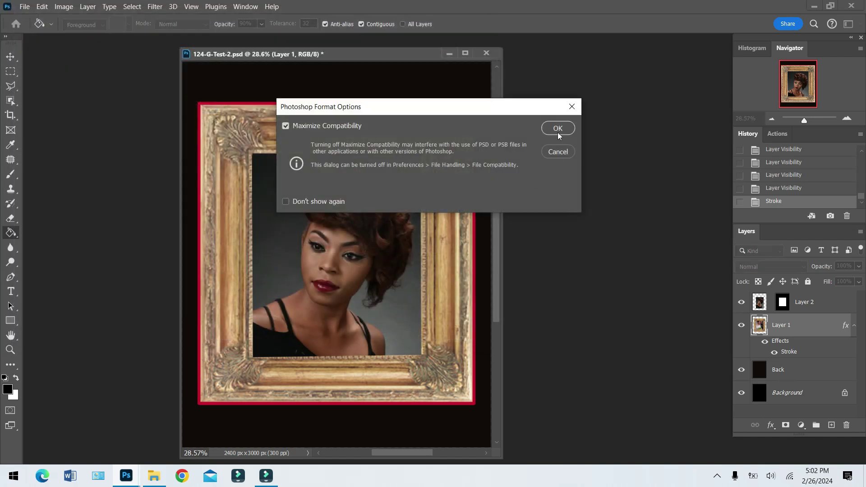
pyautogui.click(558, 128)
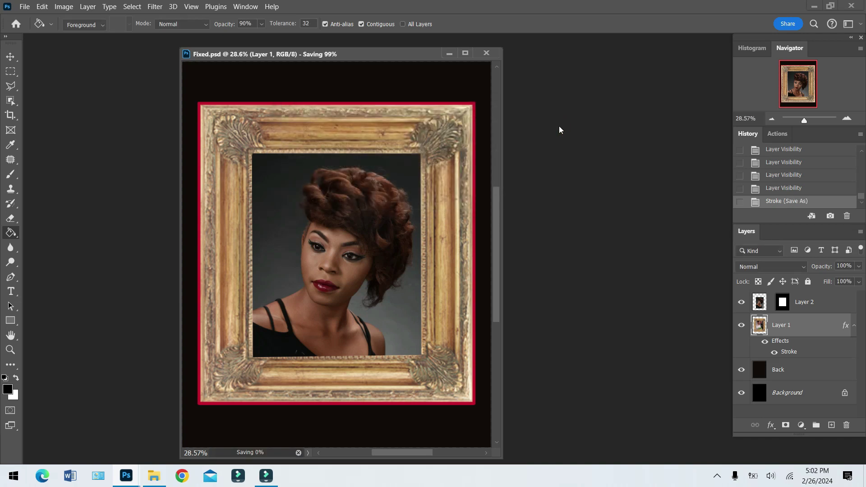
# Close the saved document, reopen Fixed from the Piture in a Piture folder, and move its window toward the middle of the workspace
pyautogui.click(485, 53)
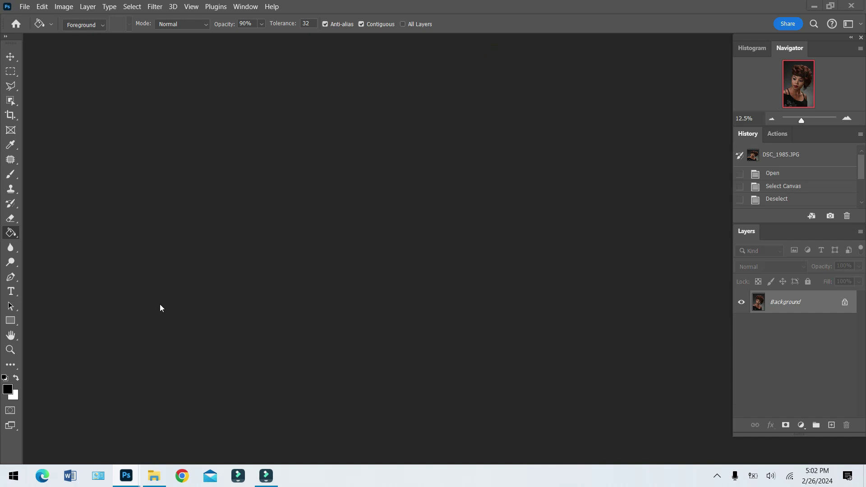
pyautogui.click(27, 6)
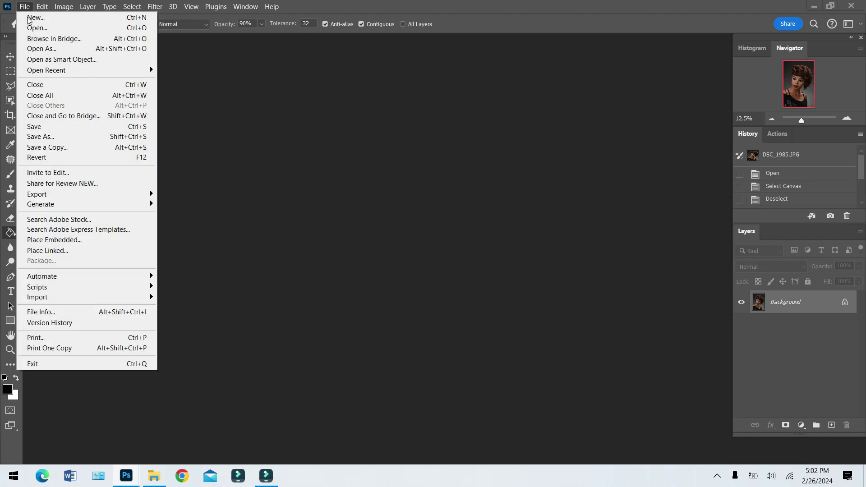
pyautogui.click(32, 28)
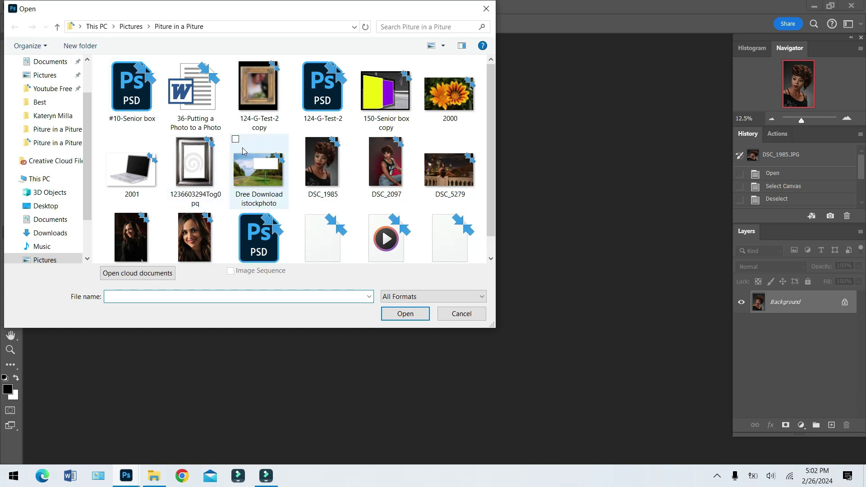
pyautogui.scroll(-1, 316, 180)
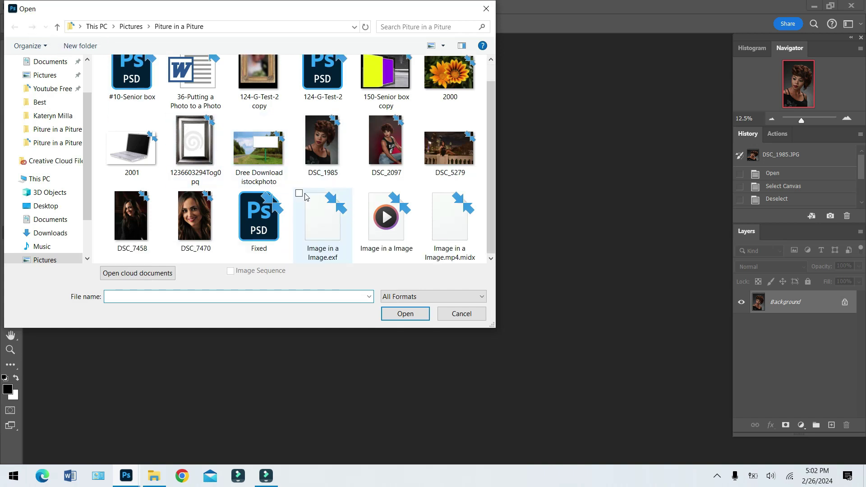
pyautogui.click(258, 214)
pyautogui.click(405, 312)
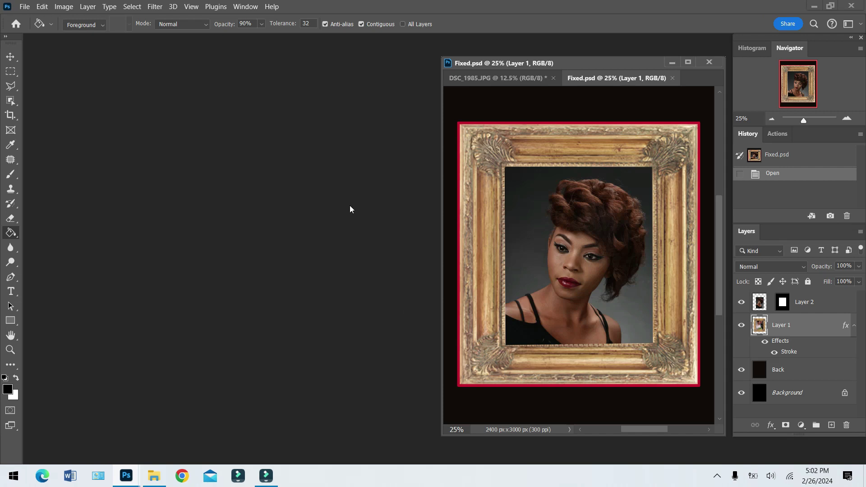
pyautogui.moveTo(608, 64); pyautogui.dragTo(411, 54)
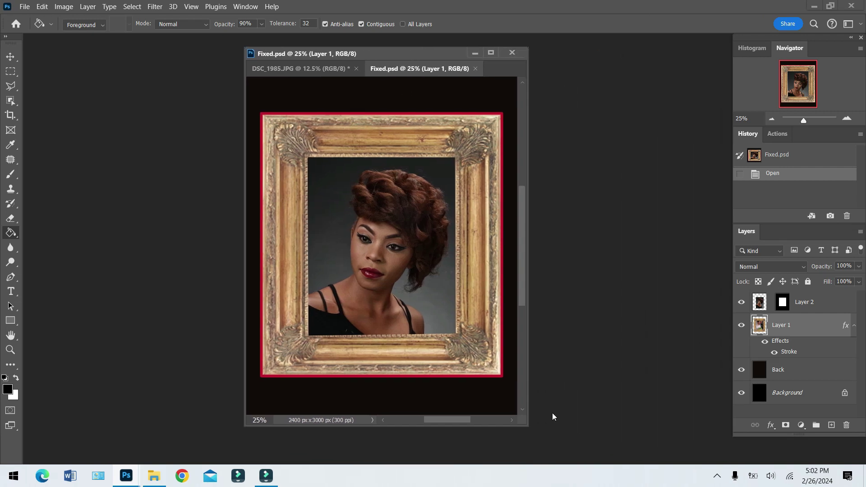
# Check that the reopened file's layers are intact by toggling the visibility of Layer 2 and Layer 1
pyautogui.click(741, 301)
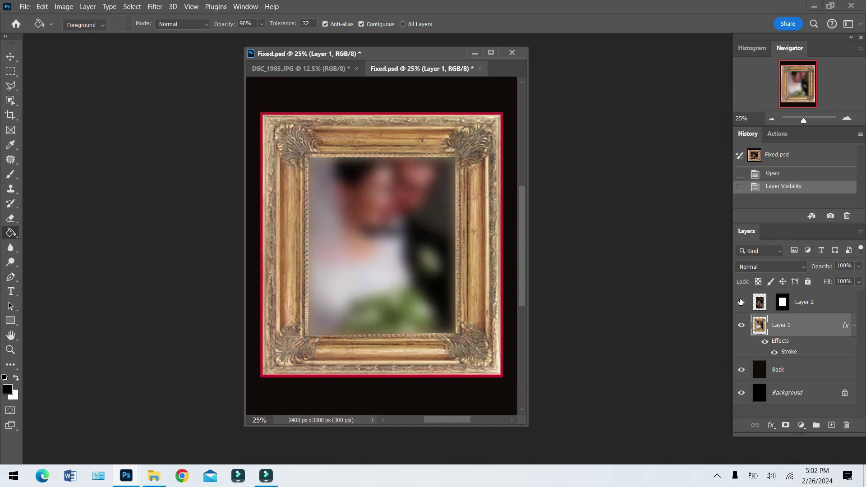
pyautogui.click(741, 302)
pyautogui.click(741, 326)
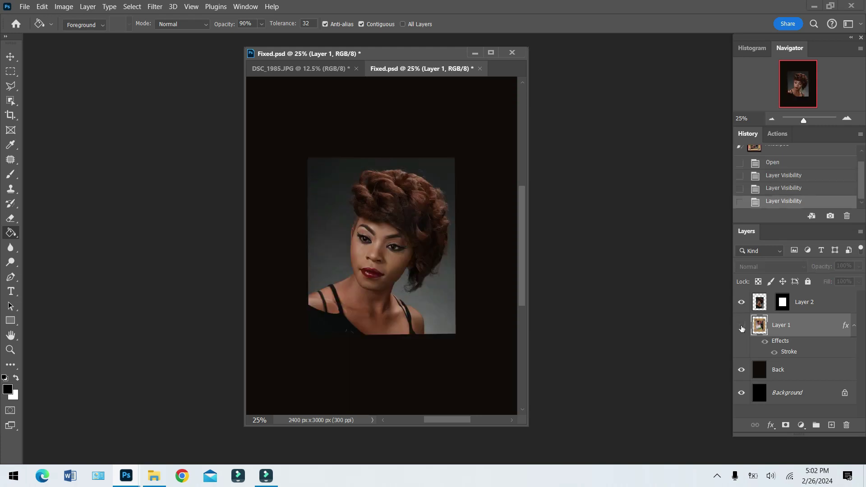
pyautogui.click(741, 327)
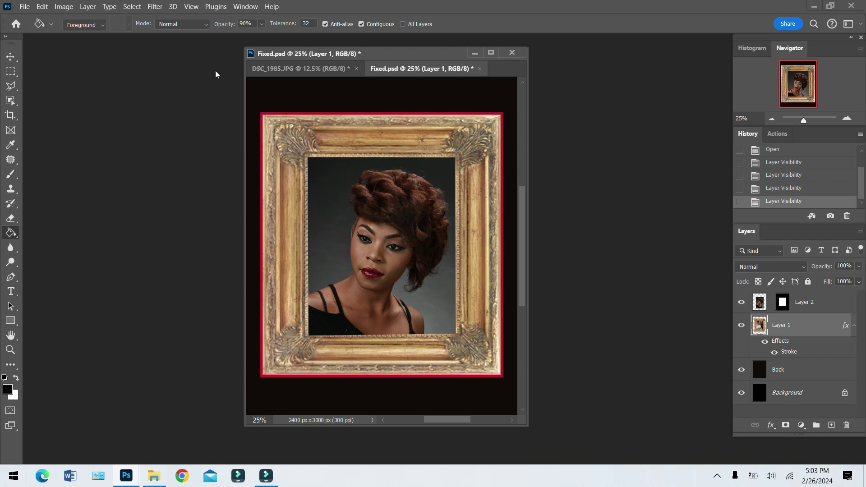
# Save a JPEG copy named Fixed copy in the Piture in a Piture folder, at Maximum quality 12 with Baseline ("Standard") format
pyautogui.click(23, 8)
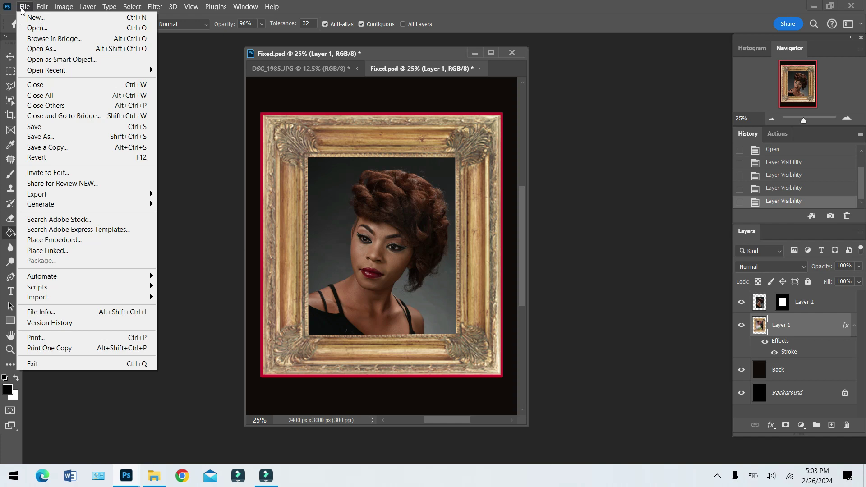
pyautogui.click(55, 148)
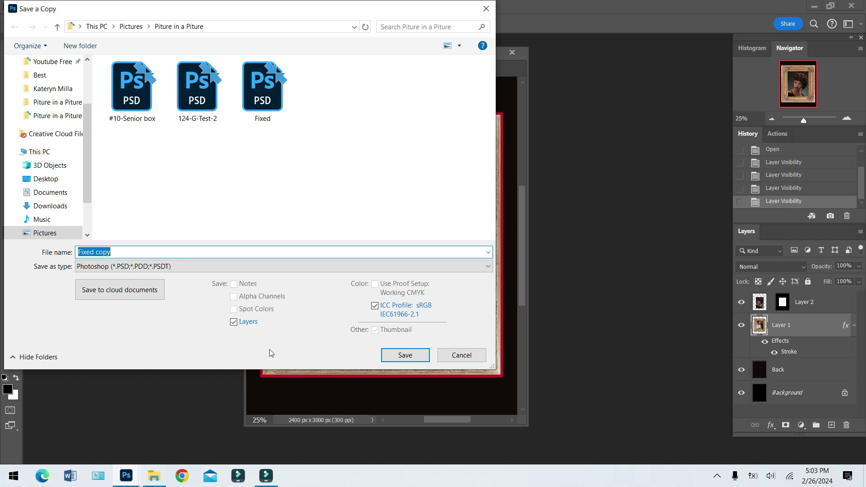
pyautogui.click(115, 267)
pyautogui.click(114, 267)
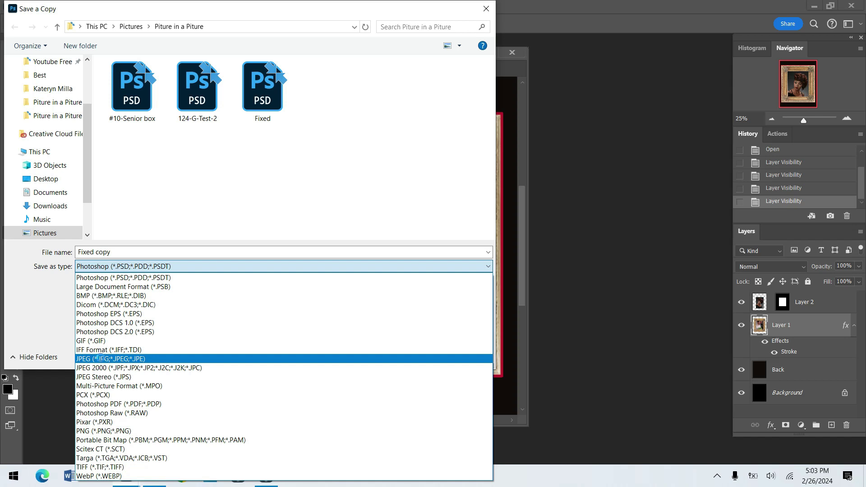
pyautogui.click(100, 359)
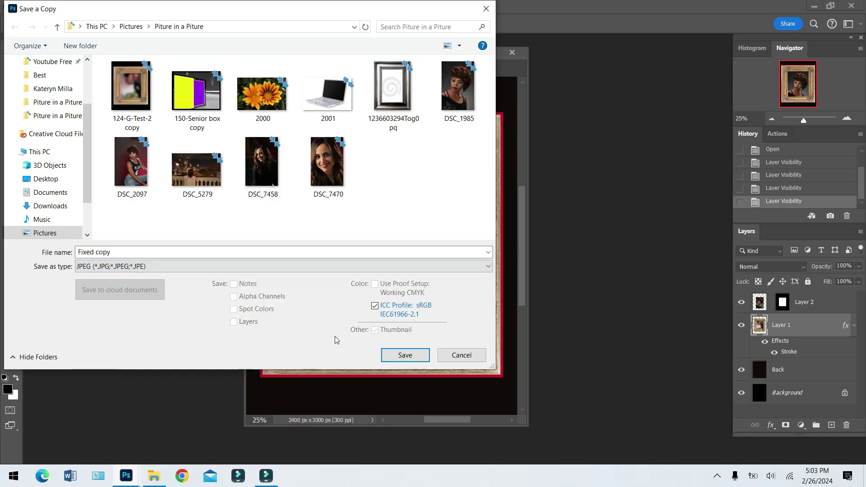
pyautogui.click(412, 359)
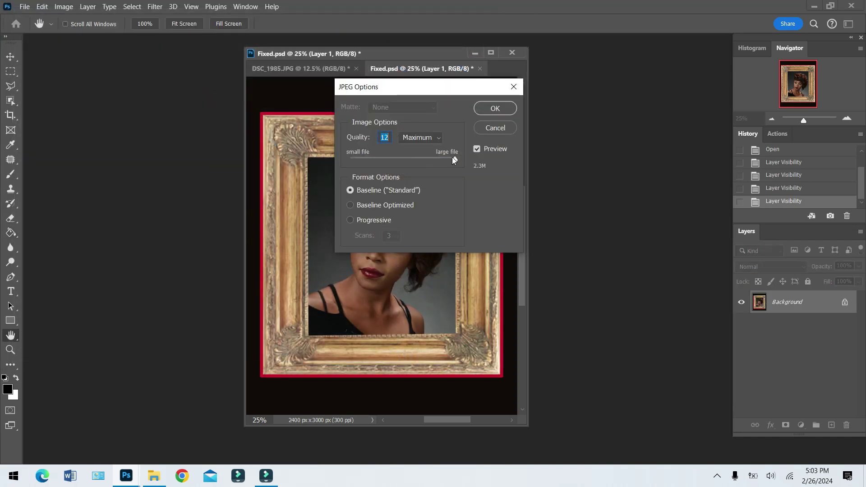
pyautogui.moveTo(452, 157)
pyautogui.mouseDown()
pyautogui.moveTo(420, 157)
pyautogui.moveTo(459, 159)
pyautogui.mouseUp()
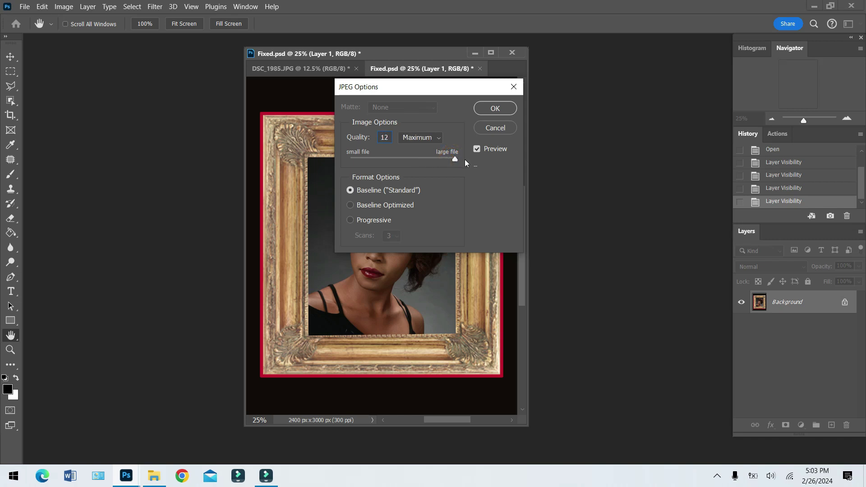
pyautogui.click(495, 109)
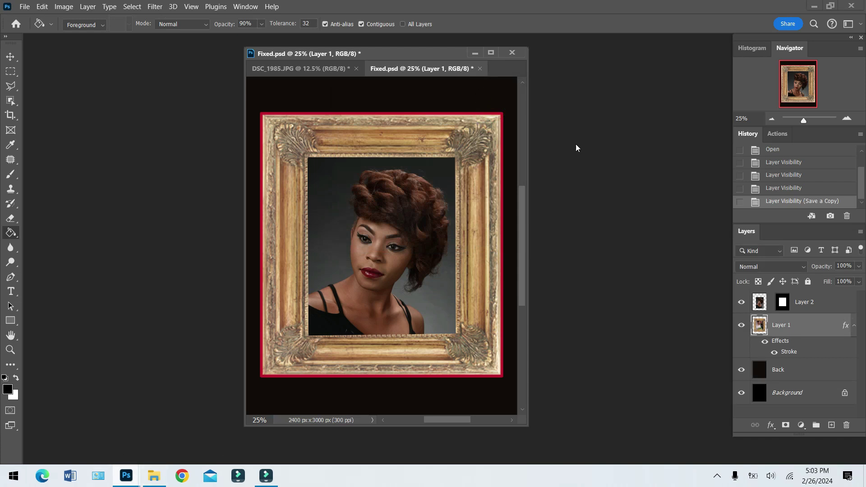
# Switch to File Explorer, view the exported Fixed copy image in the photo viewer, and close the viewer
pyautogui.click(156, 479)
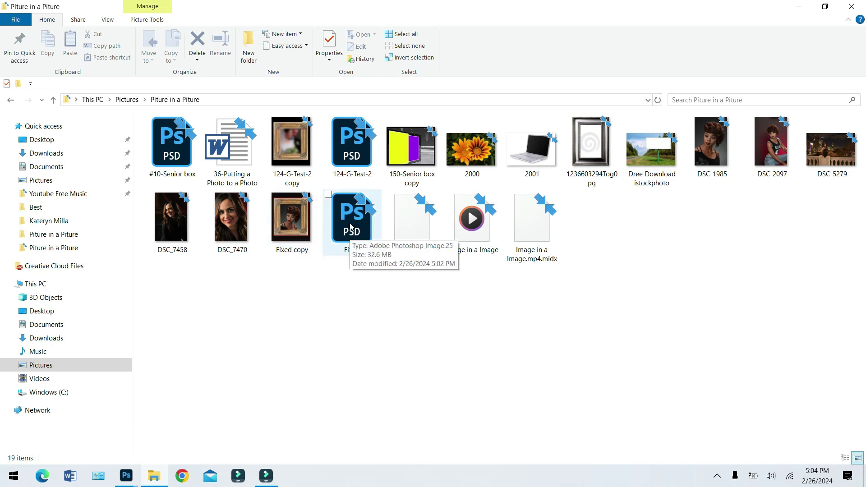
pyautogui.doubleClick(292, 224)
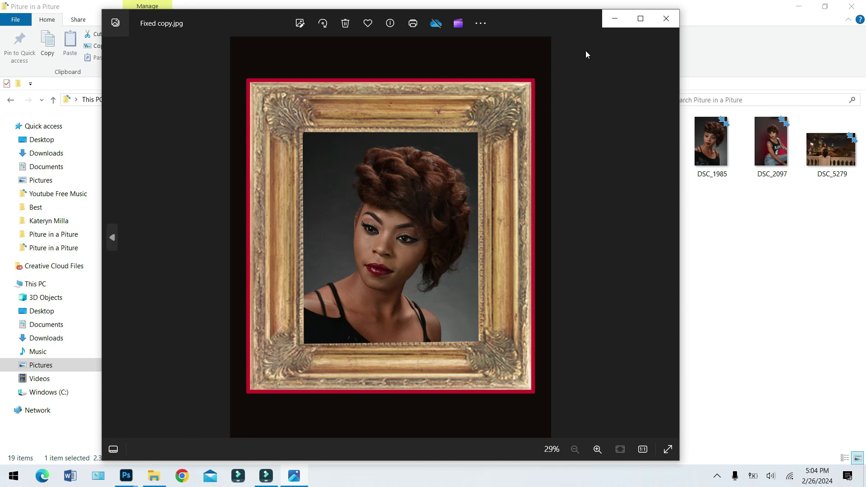
pyautogui.click(666, 18)
# Open the Fixed copy JPEG from File Explorer with Adobe Photoshop 2024 to inspect its layers
pyautogui.rightClick(290, 221)
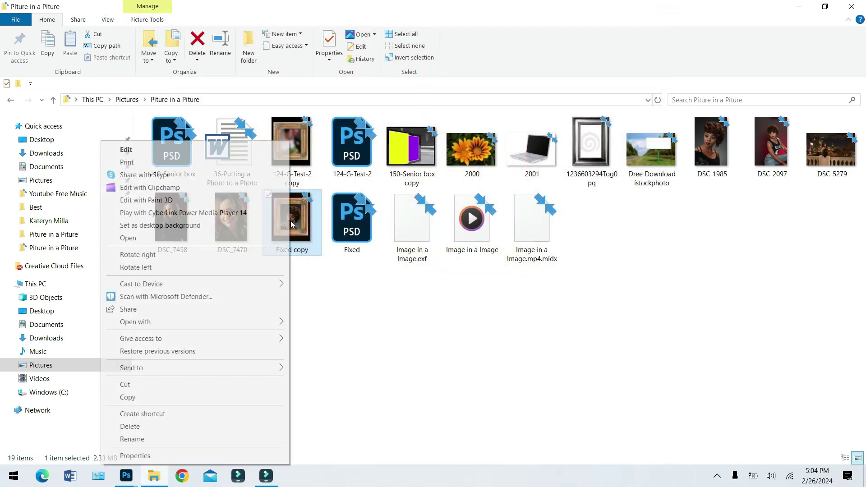
pyautogui.moveTo(225, 323)
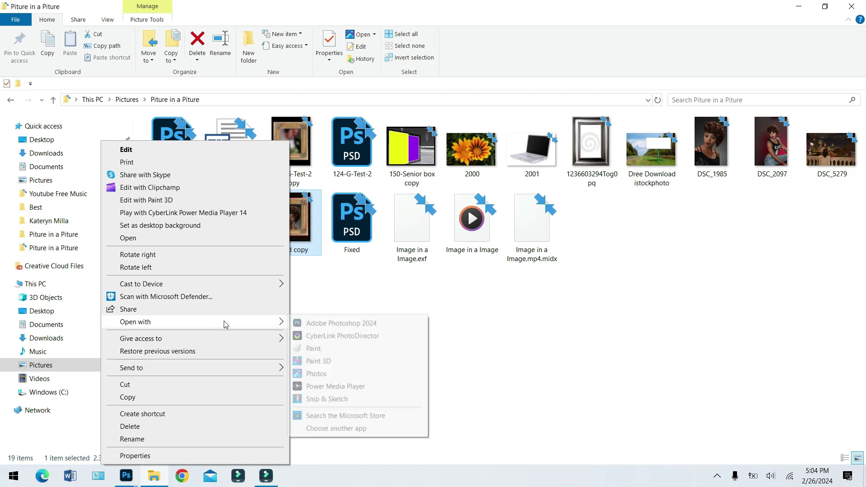
pyautogui.click(306, 323)
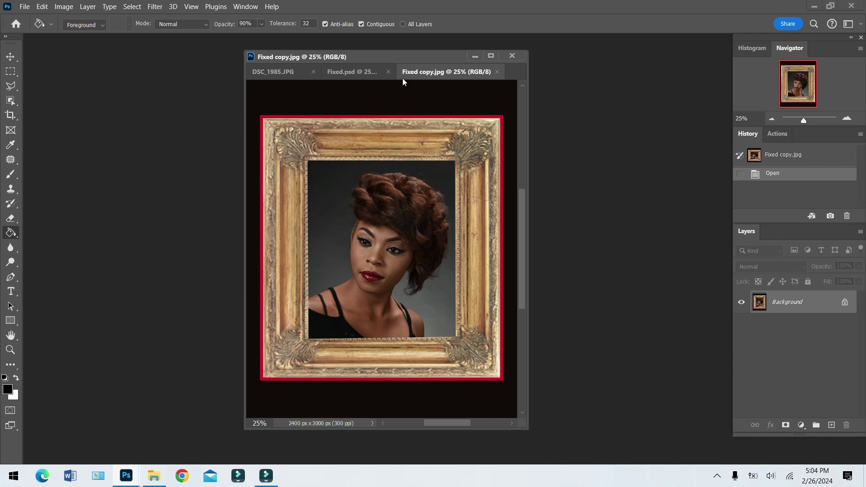
# Close Fixed copy.jpg, Fixed.psd and DSC_1985.JPG without saving any changes
pyautogui.click(497, 72)
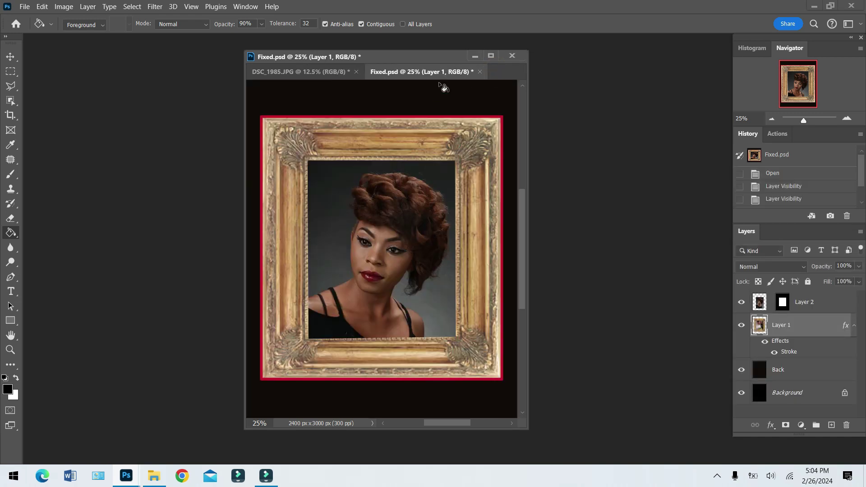
pyautogui.click(478, 72)
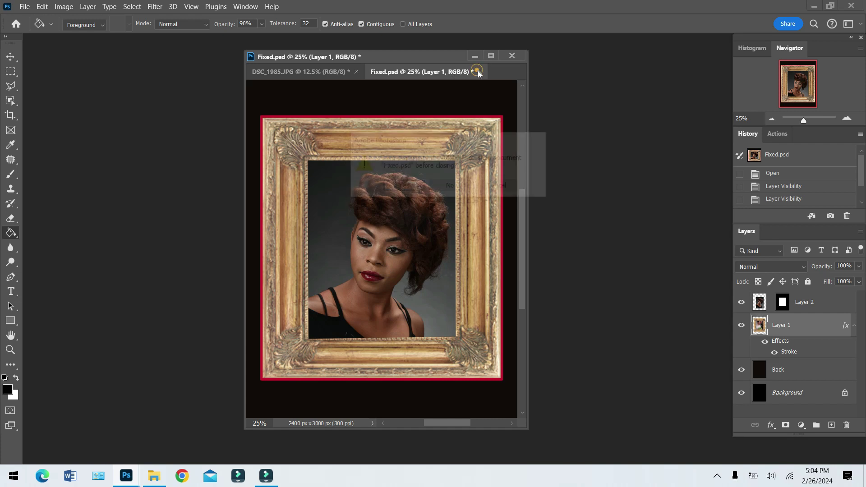
pyautogui.click(451, 187)
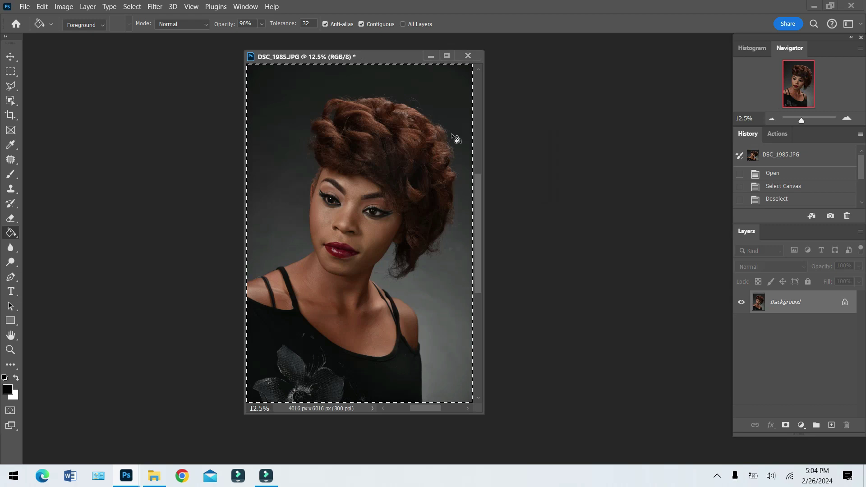
pyautogui.click(467, 57)
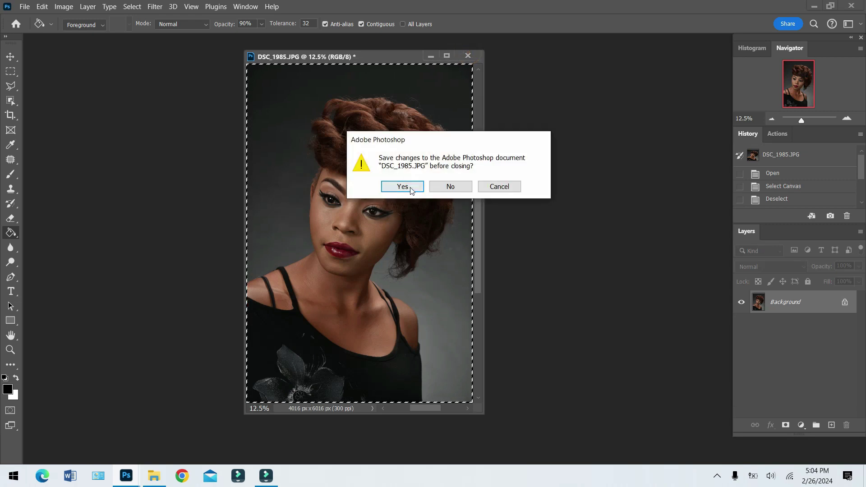
pyautogui.click(450, 187)
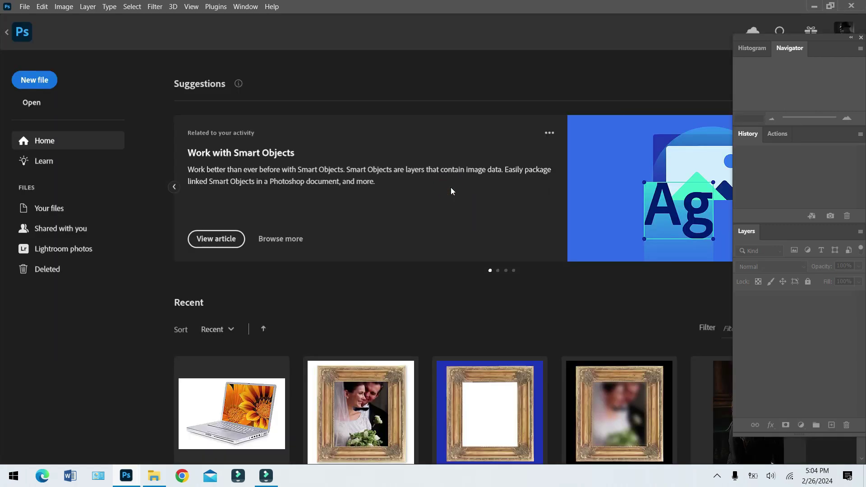
# Open the images 2000 and 2001 together from the Piture in a Piture folder
pyautogui.click(25, 7)
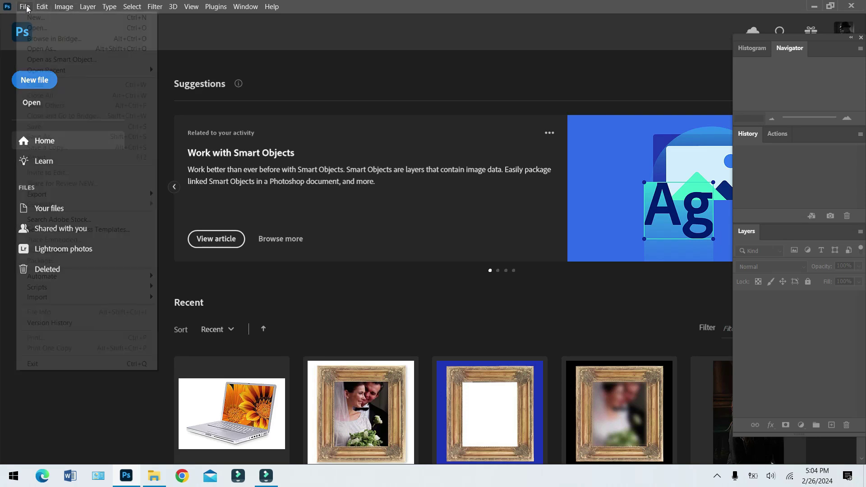
pyautogui.click(37, 28)
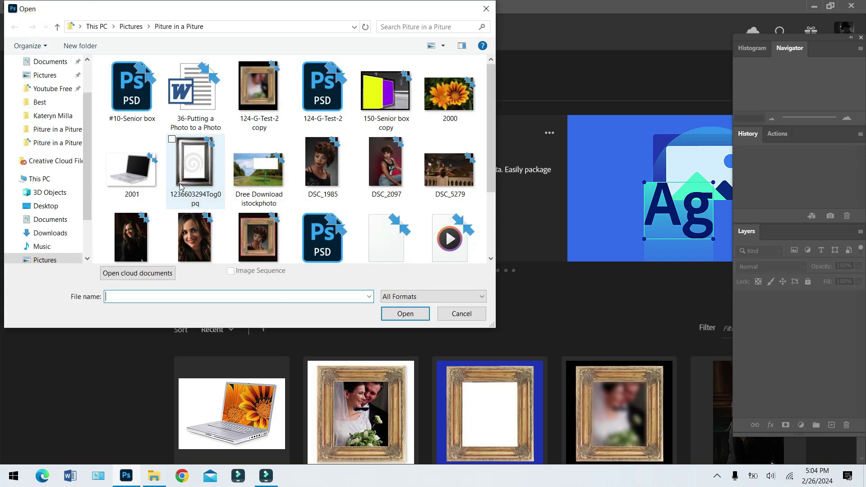
pyautogui.click(449, 92)
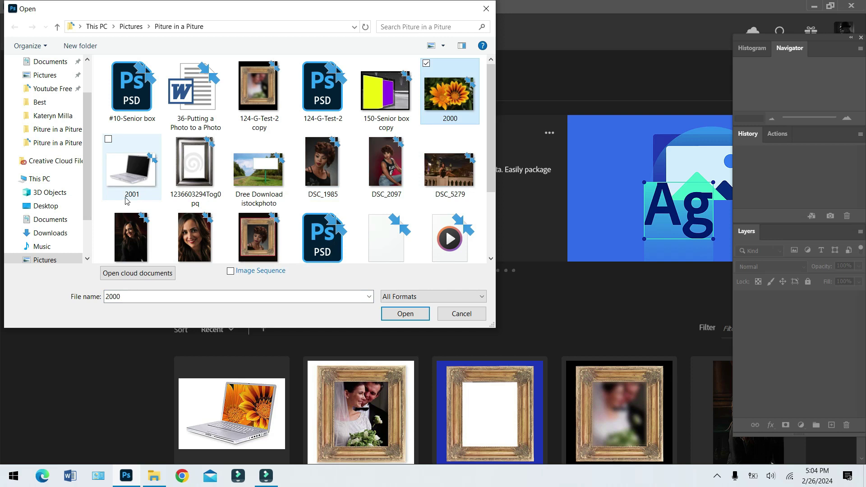
pyautogui.keyDown('ctrl'); pyautogui.click(126, 182); pyautogui.keyUp('ctrl')
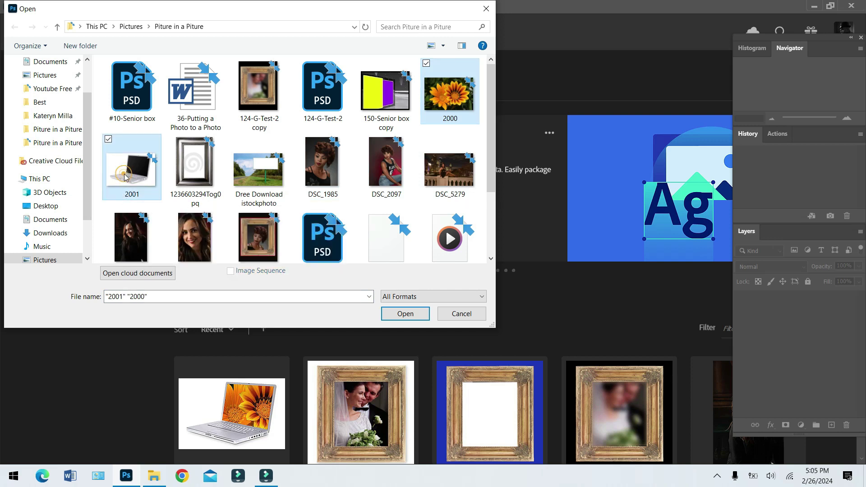
pyautogui.click(405, 313)
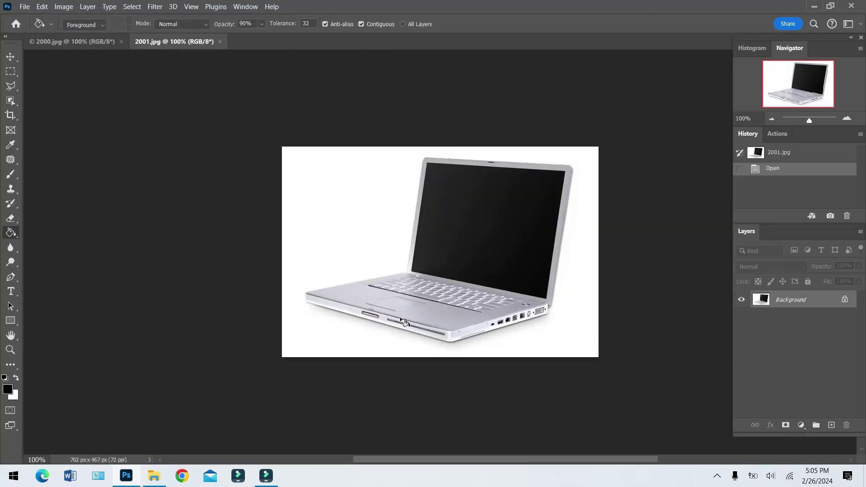
# Float 2001.jpg and 2000.jpg in separate windows and move the laptop window aside so the flower window shows
pyautogui.moveTo(160, 42); pyautogui.dragTo(177, 90)
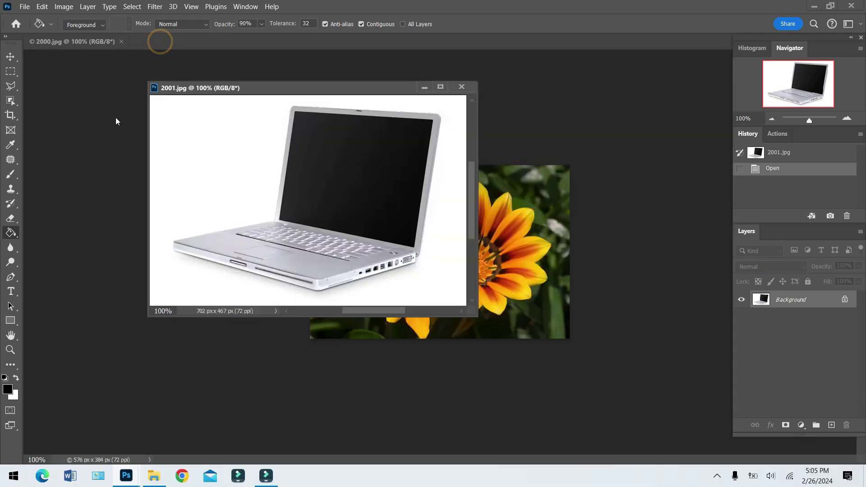
pyautogui.moveTo(103, 46); pyautogui.dragTo(136, 95)
pyautogui.moveTo(367, 90); pyautogui.dragTo(435, 92)
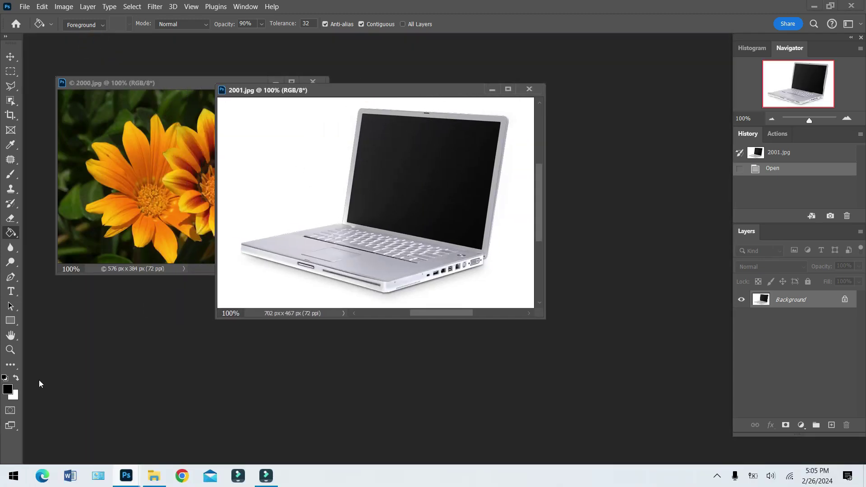
# Fit the laptop image to the workspace and start a Polygonal Lasso outline along the top edge of its black screen
pyautogui.doubleClick(11, 339)
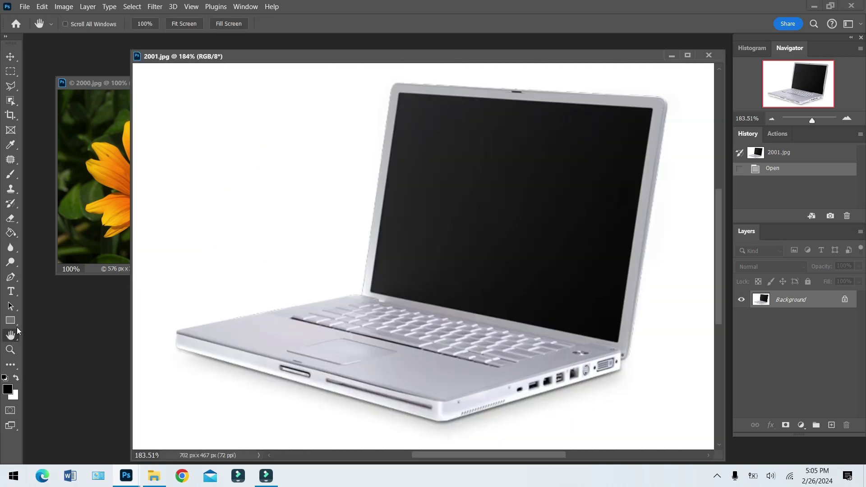
pyautogui.moveTo(16, 89); pyautogui.dragTo(60, 96)
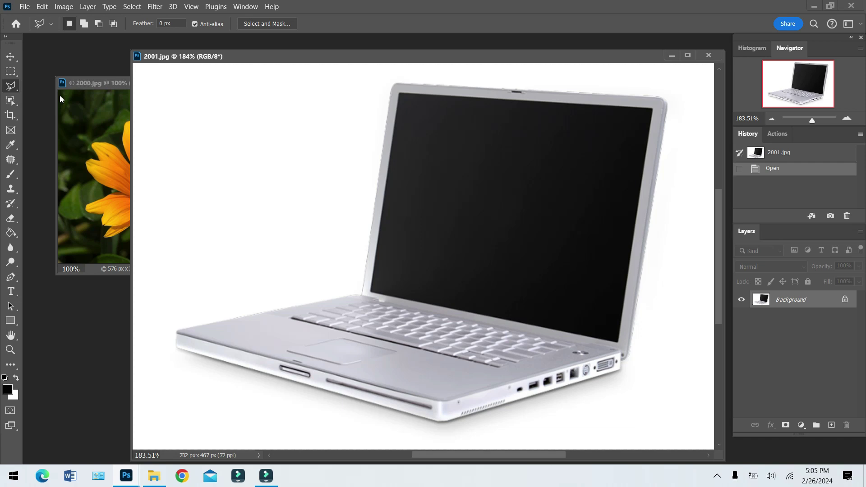
pyautogui.click(398, 94)
pyautogui.click(652, 110)
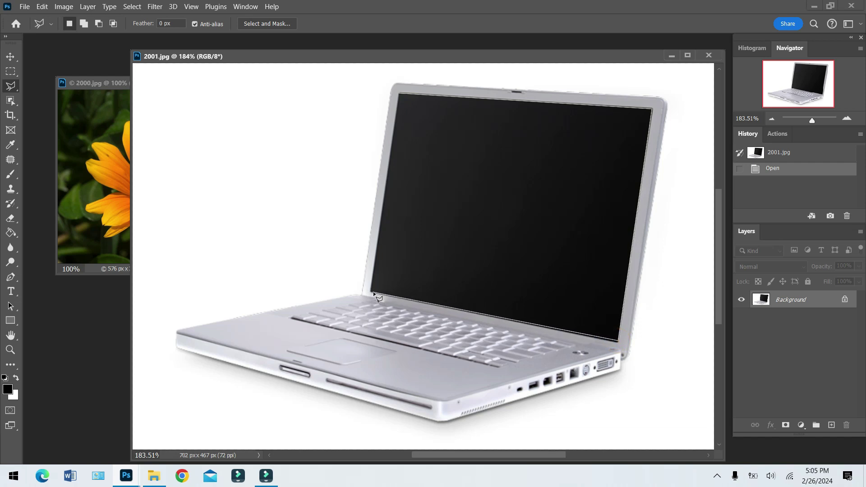
pyautogui.click(417, 267)
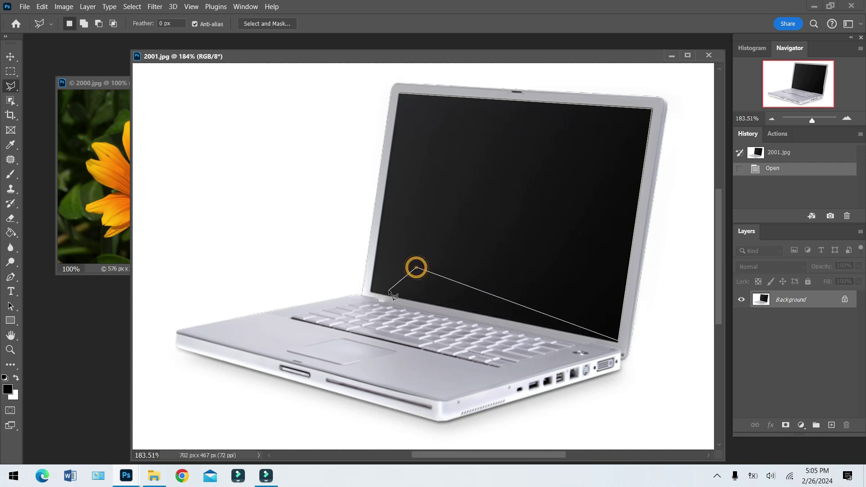
pyautogui.click(477, 252)
pyautogui.click(420, 191)
pyautogui.click(518, 165)
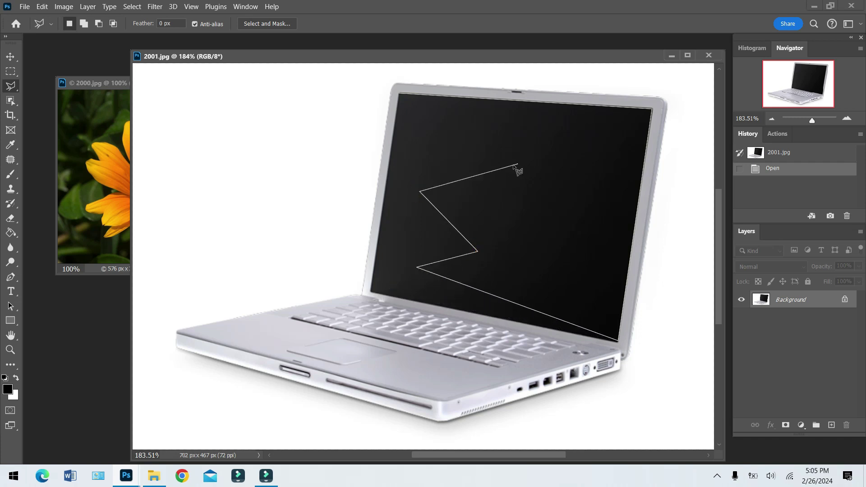
pyautogui.press('BackSpace')
pyautogui.press('BackSpace')
pyautogui.press('BackSpace')
pyautogui.press('BackSpace')
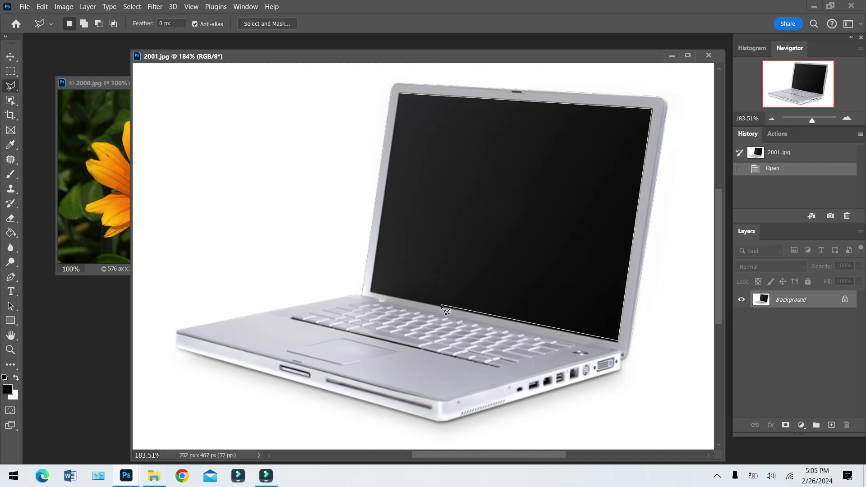
pyautogui.press('BackSpace')
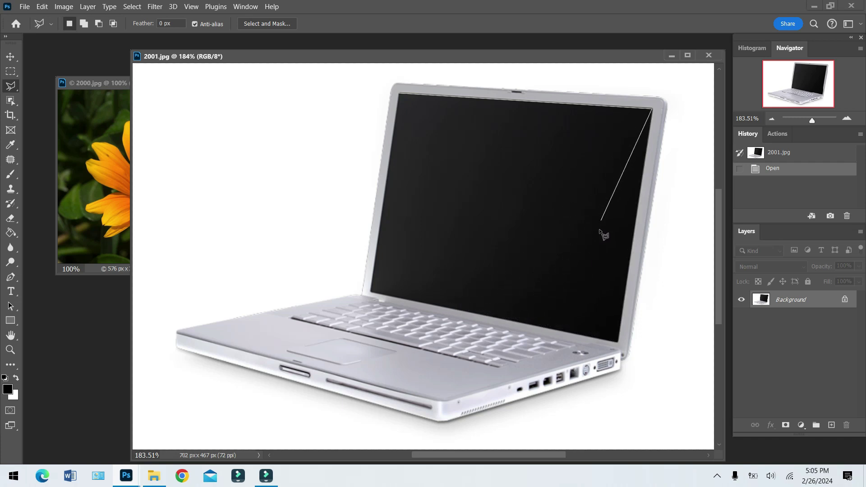
# Complete the Polygonal Lasso selection through the lower corners of the laptop's black screen and close it at its starting corner
pyautogui.click(618, 340)
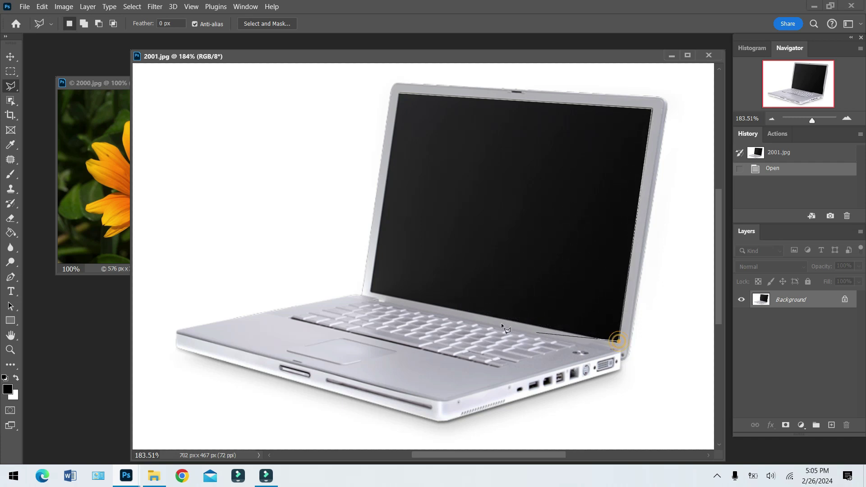
pyautogui.click(370, 292)
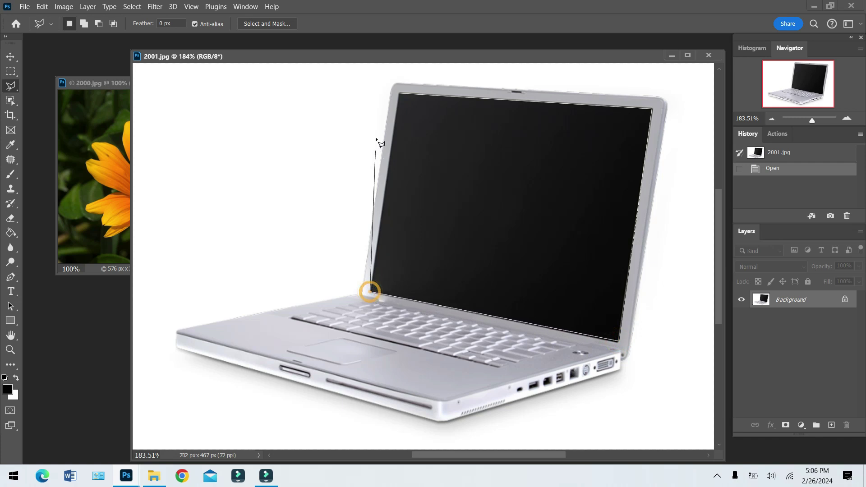
pyautogui.click(399, 95)
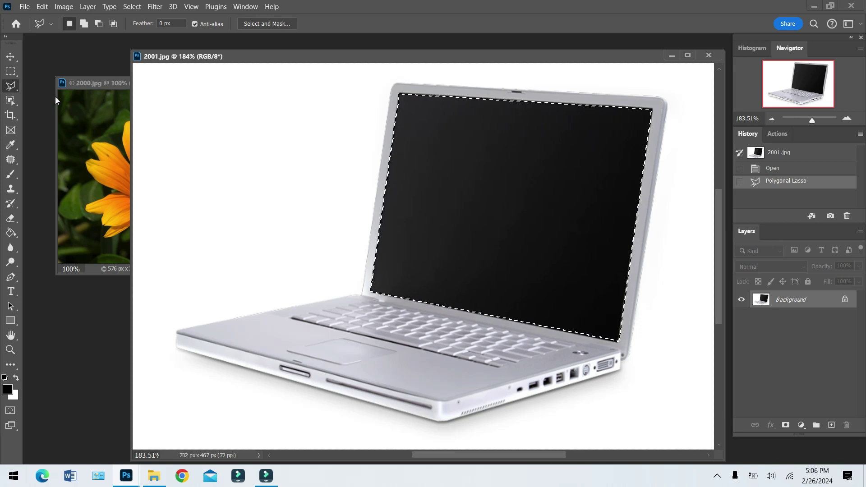
# Fit the flower photo 2000.jpg to the workspace, select its entire canvas and copy it
pyautogui.click(100, 81)
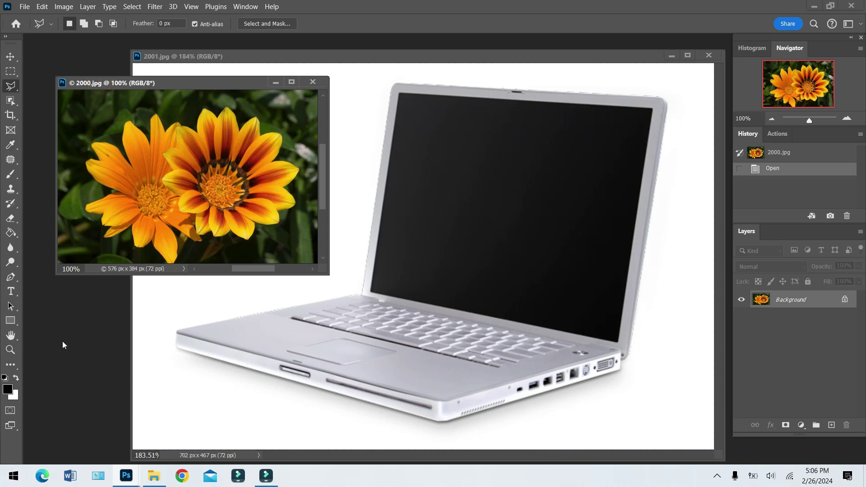
pyautogui.doubleClick(8, 336)
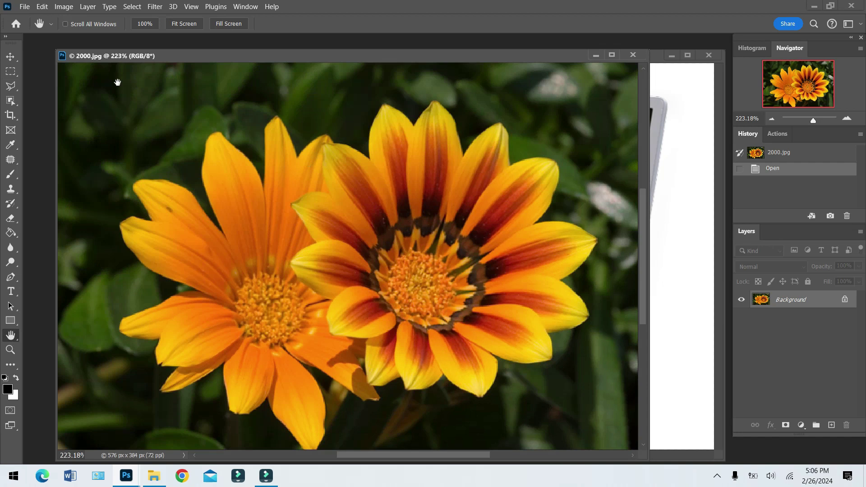
pyautogui.click(131, 8)
pyautogui.click(134, 17)
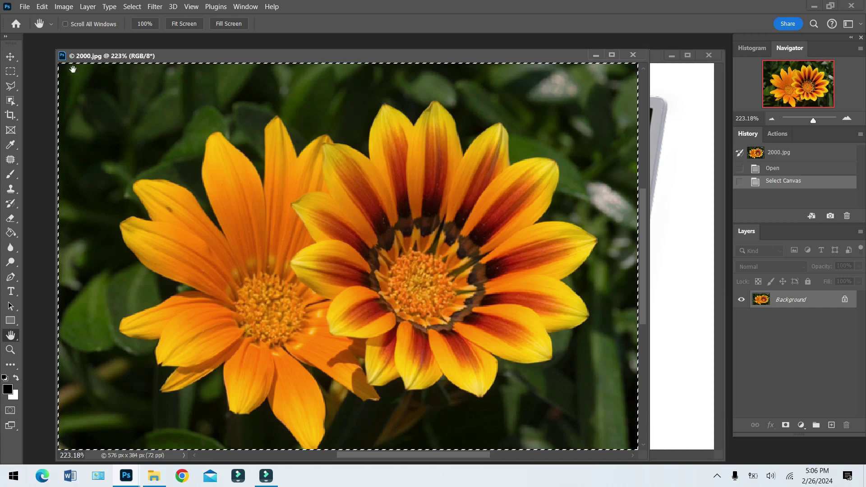
pyautogui.click(42, 7)
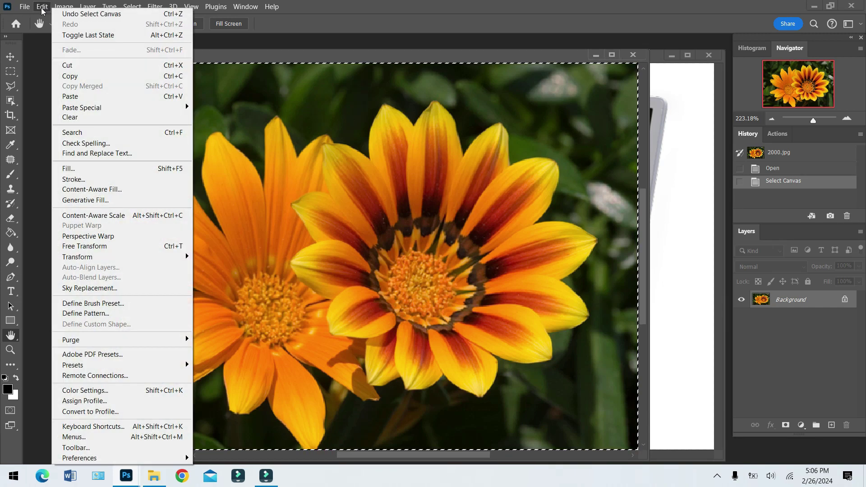
pyautogui.click(70, 76)
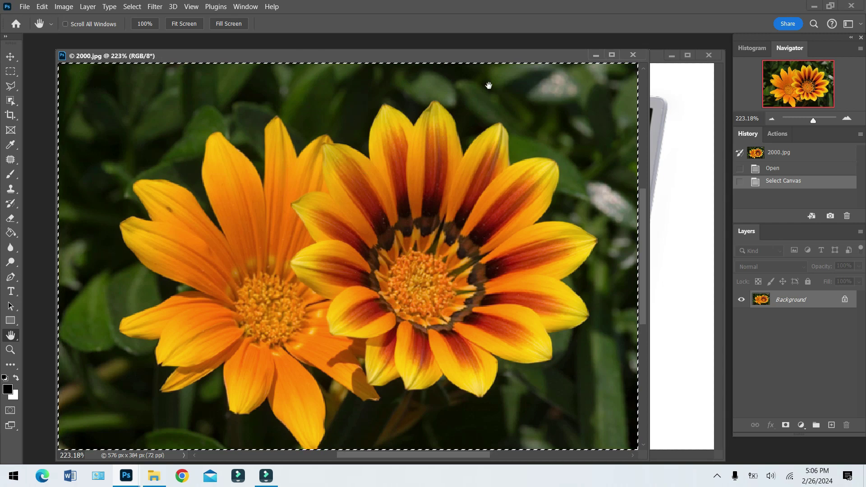
# Minimize the 2000.jpg window and use Paste Into to place the copied flowers inside the laptop screen selection of 2001.jpg
pyautogui.click(595, 54)
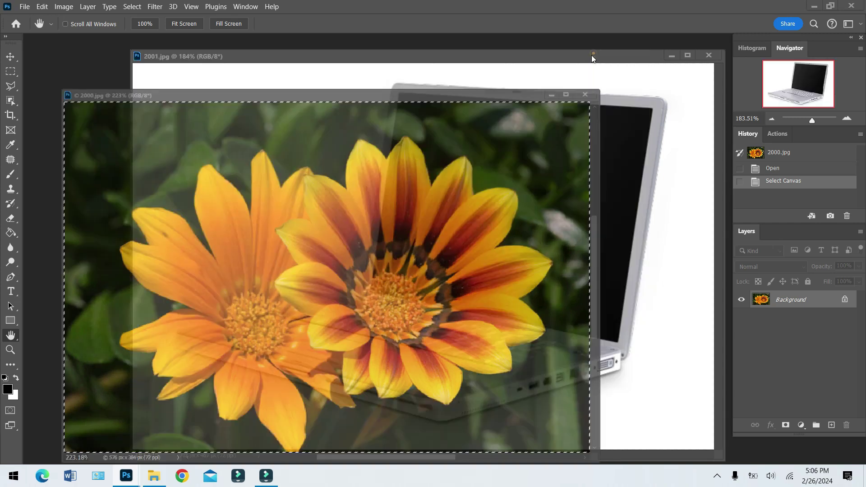
pyautogui.moveTo(248, 53); pyautogui.dragTo(205, 53)
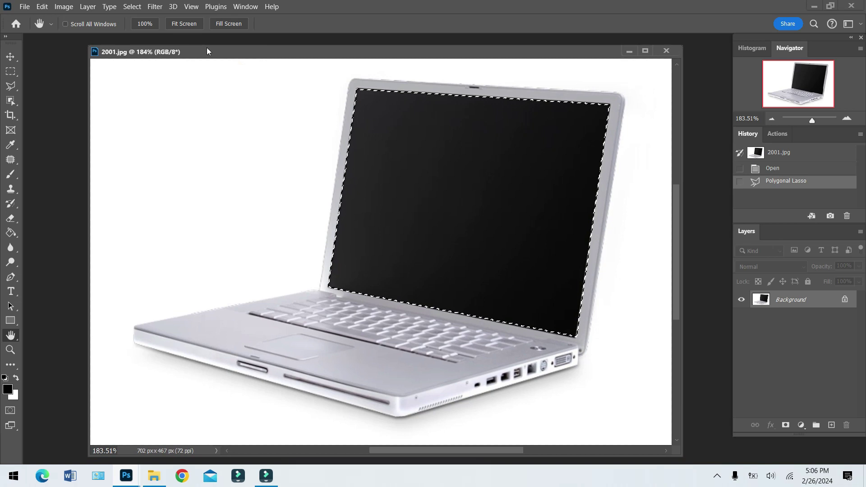
pyautogui.click(43, 7)
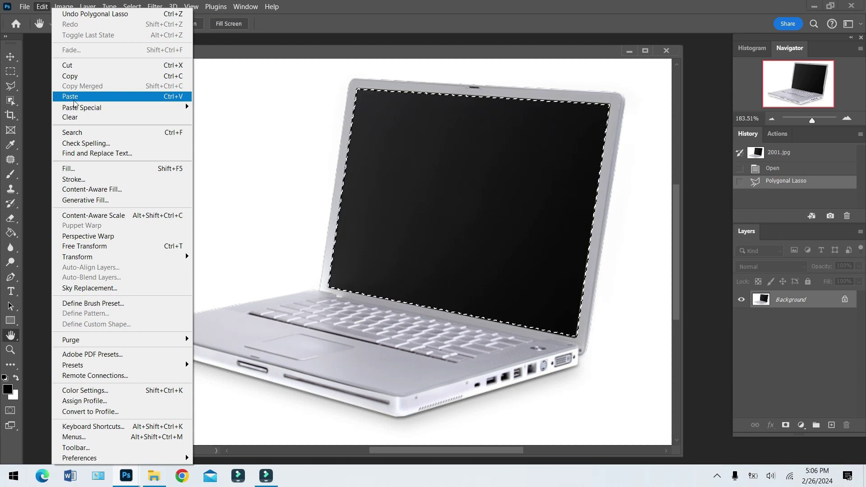
pyautogui.moveTo(74, 109)
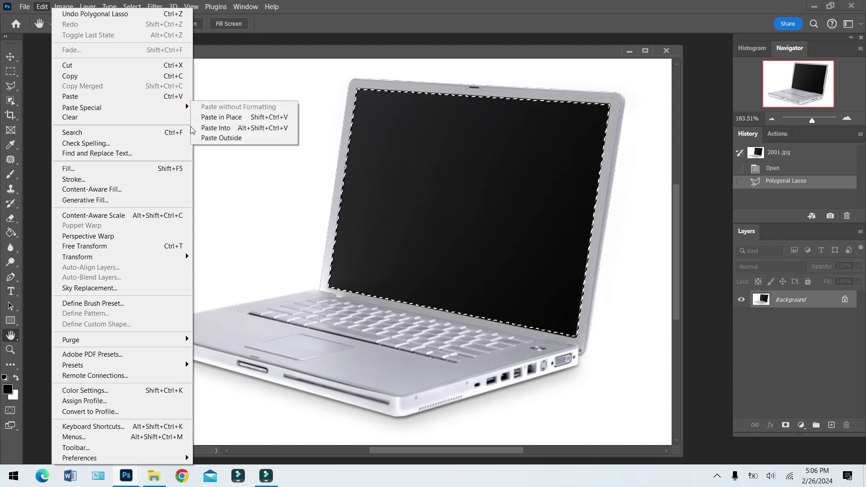
pyautogui.click(219, 129)
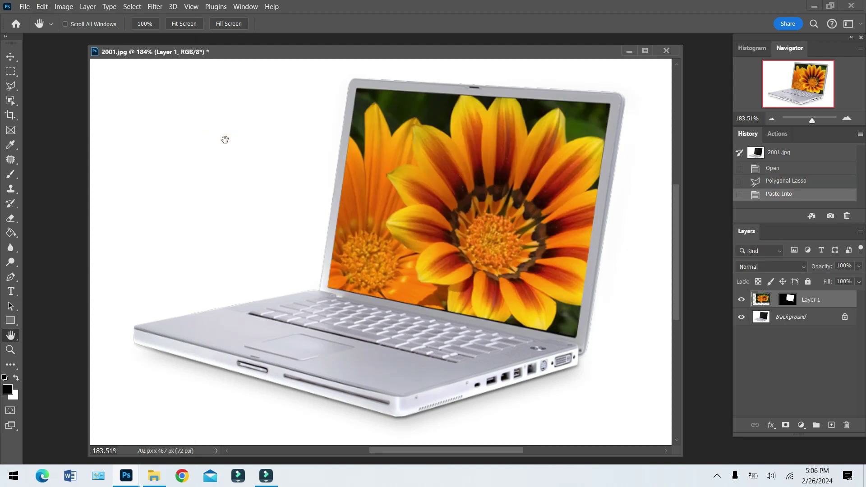
# Reposition the pasted flowers and Free Transform them to about 77% scale and 6° rotation so both blooms fit the laptop screen
pyautogui.click(9, 57)
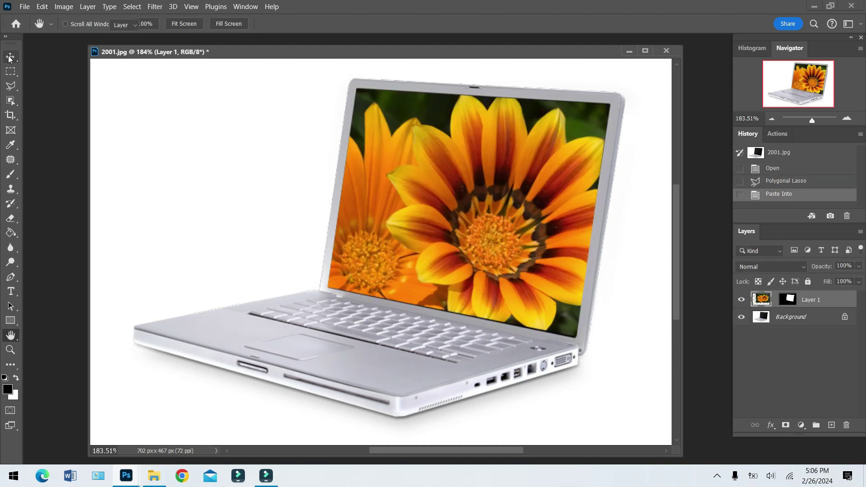
pyautogui.moveTo(447, 199); pyautogui.dragTo(579, 217)
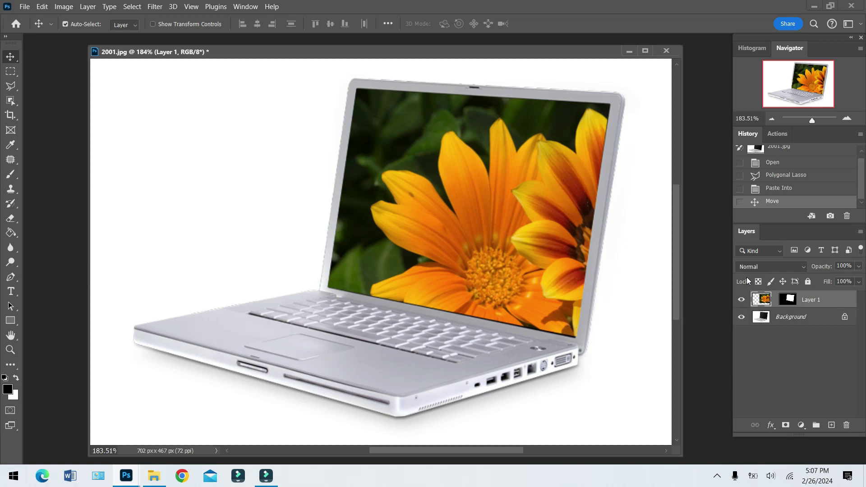
pyautogui.hotkey('ctrl', 't')
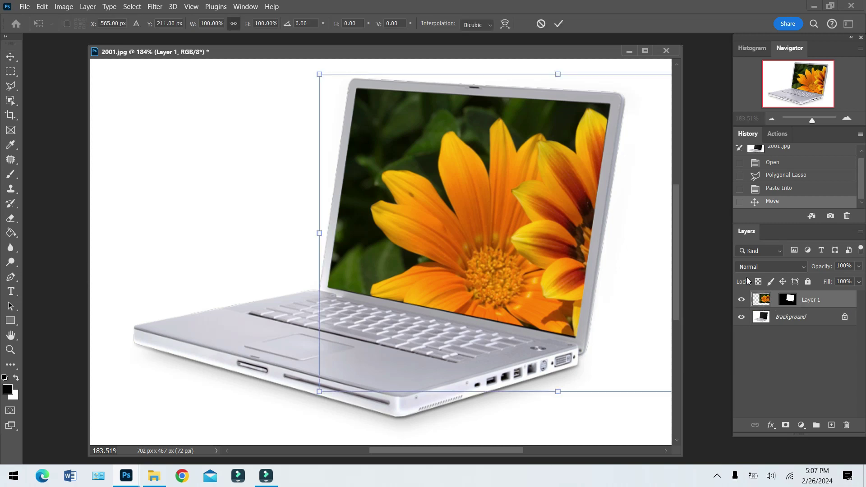
pyautogui.moveTo(318, 74); pyautogui.dragTo(449, 162)
pyautogui.moveTo(422, 209); pyautogui.dragTo(325, 162)
pyautogui.moveTo(277, 100); pyautogui.dragTo(357, 150)
pyautogui.moveTo(391, 202); pyautogui.dragTo(369, 171)
pyautogui.moveTo(620, 114); pyautogui.dragTo(624, 131)
pyautogui.moveTo(480, 119); pyautogui.dragTo(482, 89)
pyautogui.moveTo(461, 299); pyautogui.dragTo(462, 333)
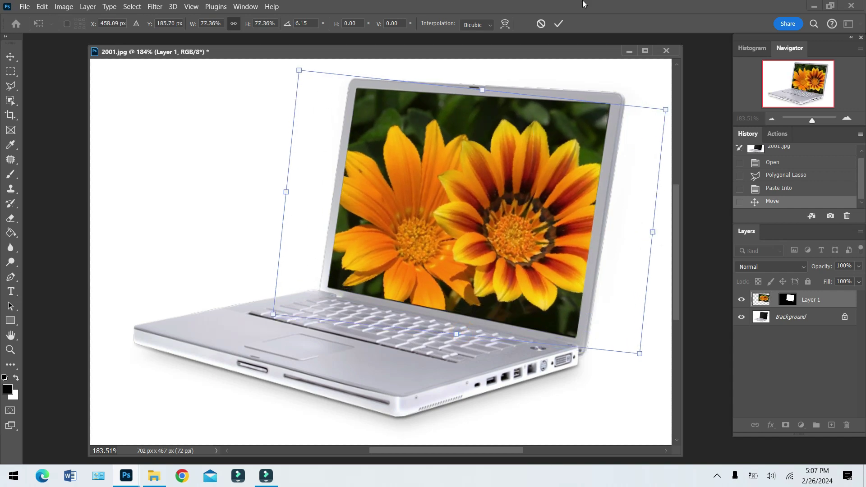
pyautogui.click(557, 24)
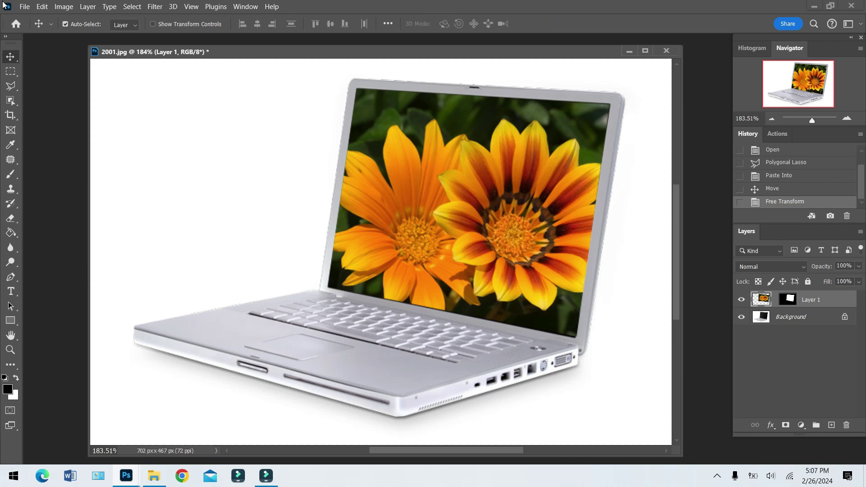
# Close 2001.jpg without saving its changes
pyautogui.click(666, 54)
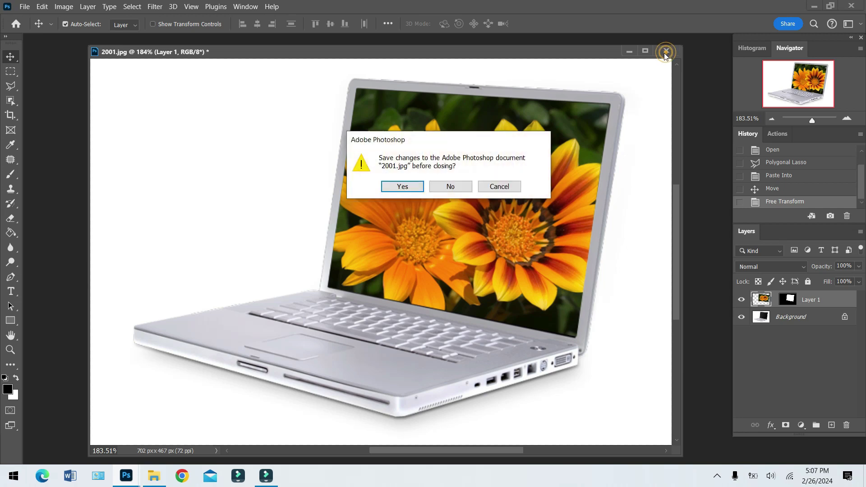
pyautogui.click(448, 185)
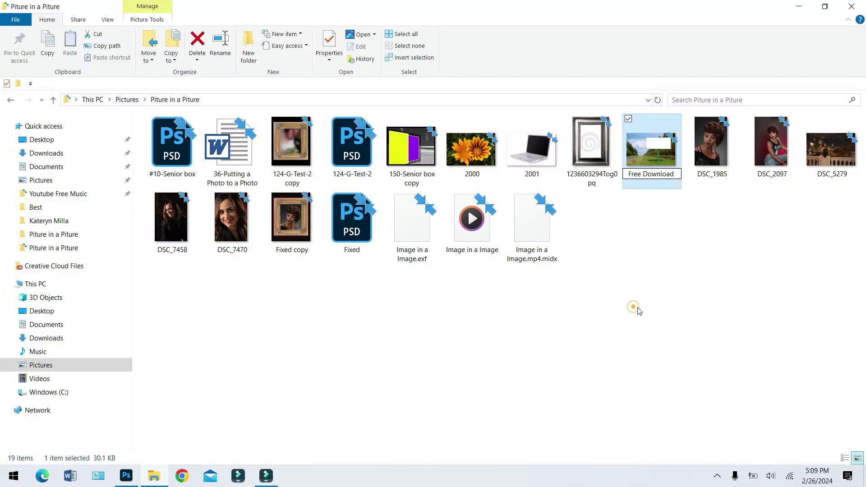
# Confirm the file name Free Download in File Explorer, switch to Photoshop and open that billboard image
pyautogui.click(636, 307)
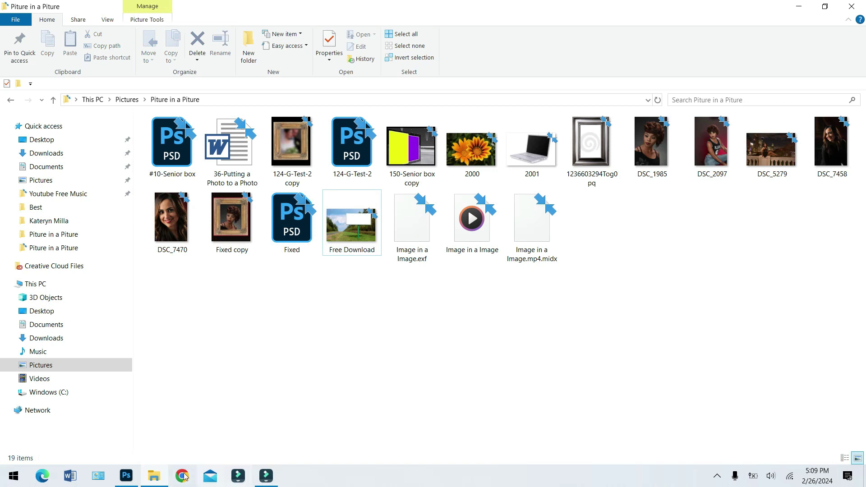
pyautogui.click(128, 482)
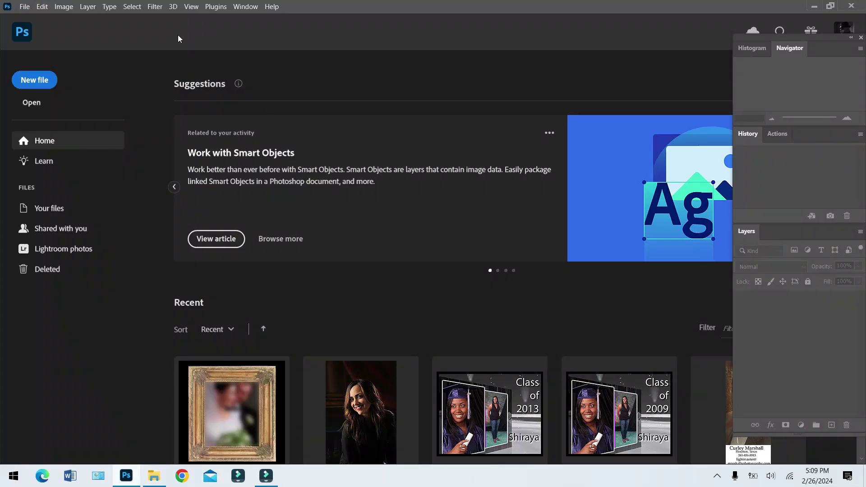
pyautogui.click(25, 6)
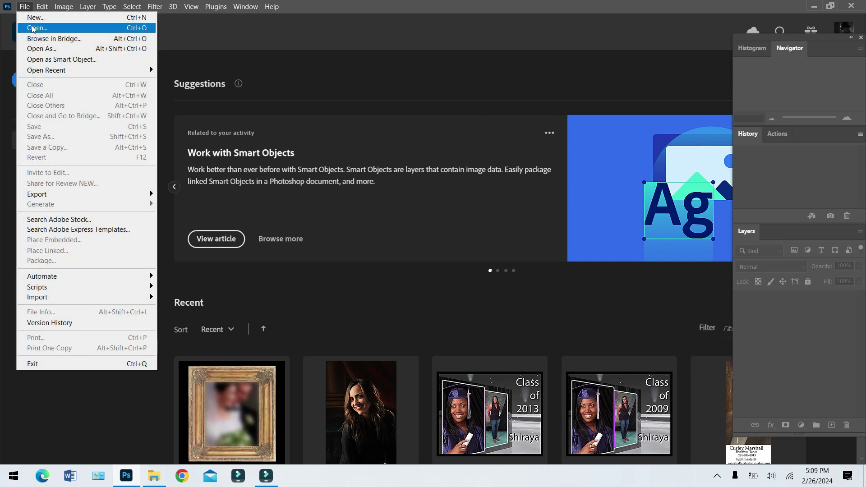
pyautogui.click(33, 28)
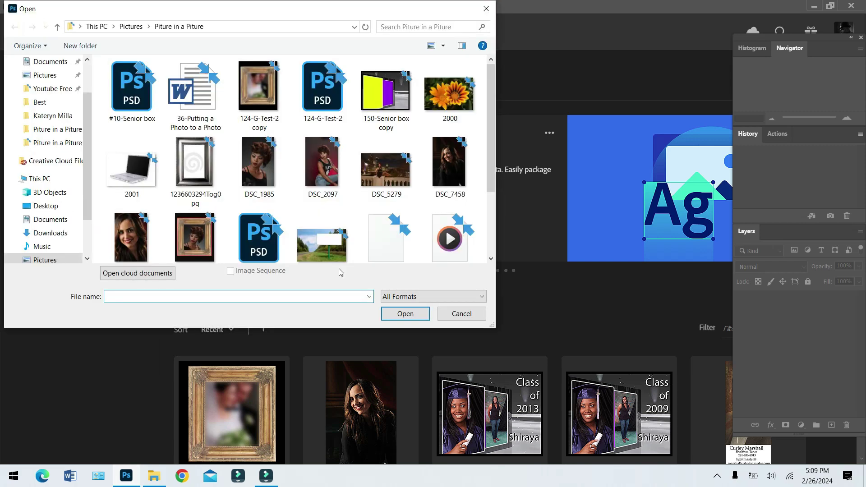
pyautogui.doubleClick(322, 246)
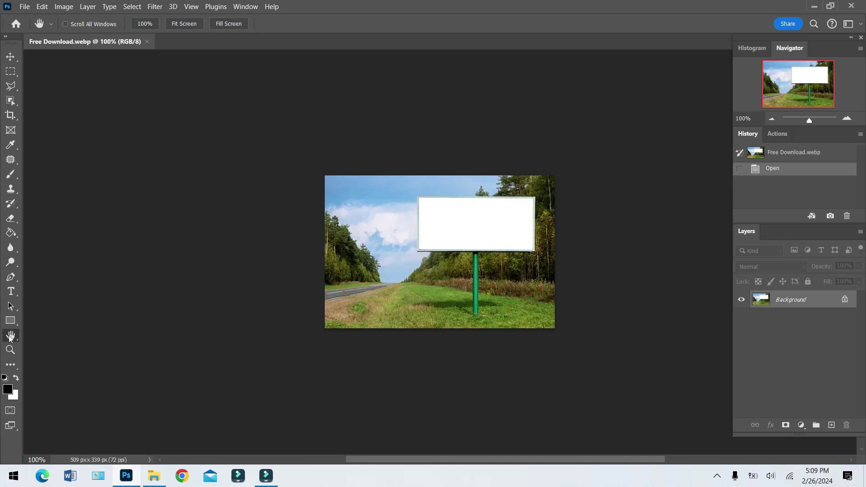
# Fit the billboard image Free Download.webp to the workspace and float it in its own window
pyautogui.doubleClick(9, 338)
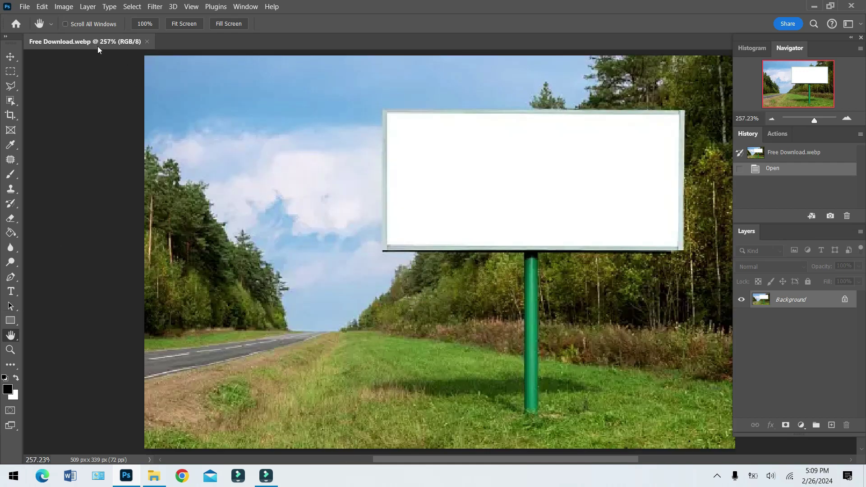
pyautogui.moveTo(97, 42); pyautogui.dragTo(136, 81)
pyautogui.moveTo(291, 81); pyautogui.dragTo(348, 58)
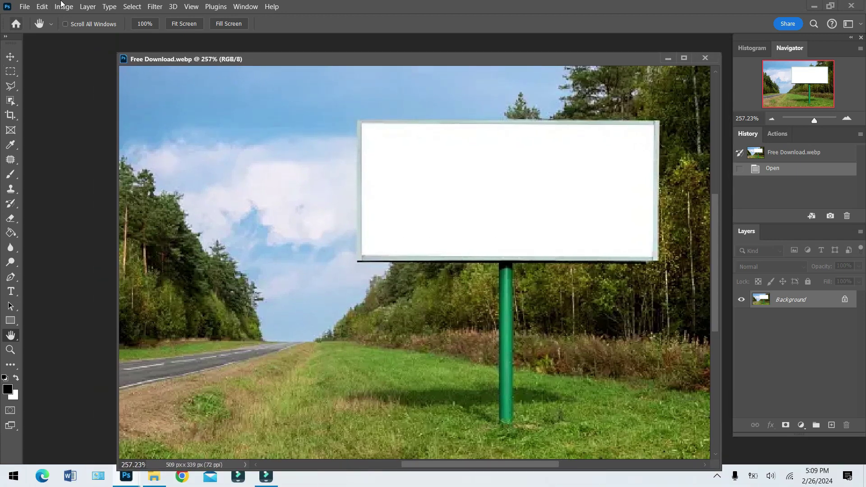
# Open the night photo DSC_5279 and float it in a separate window over the billboard image
pyautogui.click(25, 7)
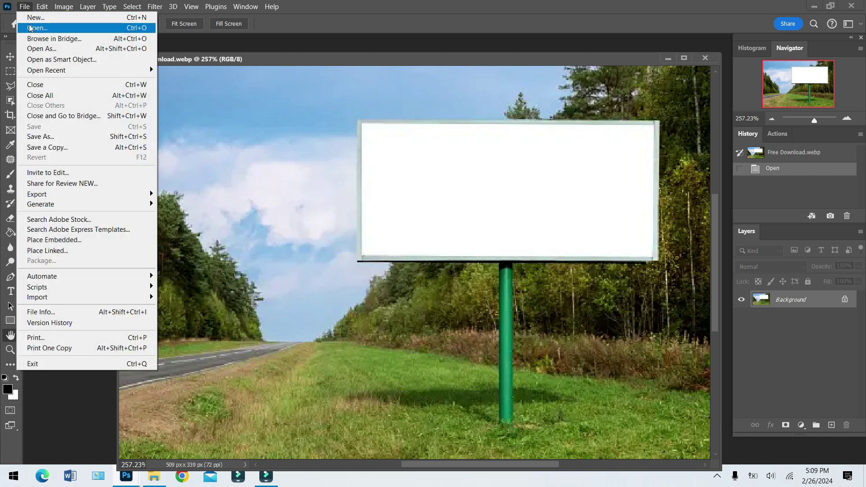
pyautogui.click(36, 28)
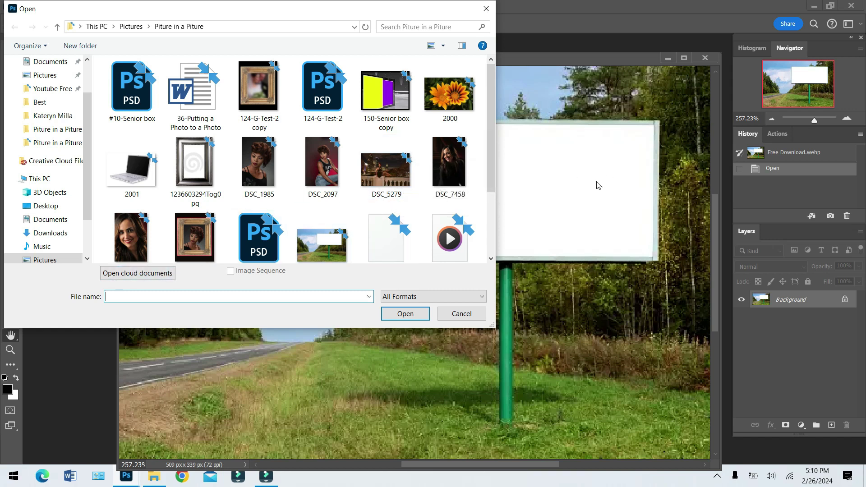
pyautogui.click(375, 175)
pyautogui.click(402, 315)
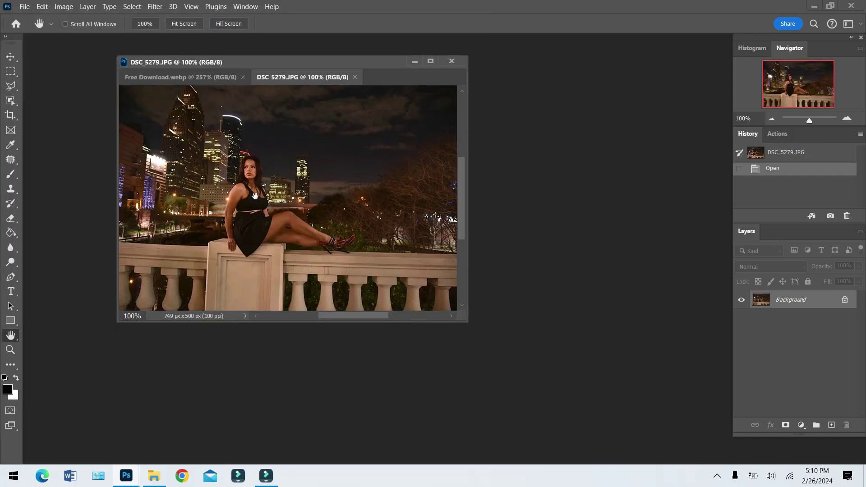
pyautogui.moveTo(290, 77); pyautogui.dragTo(390, 157)
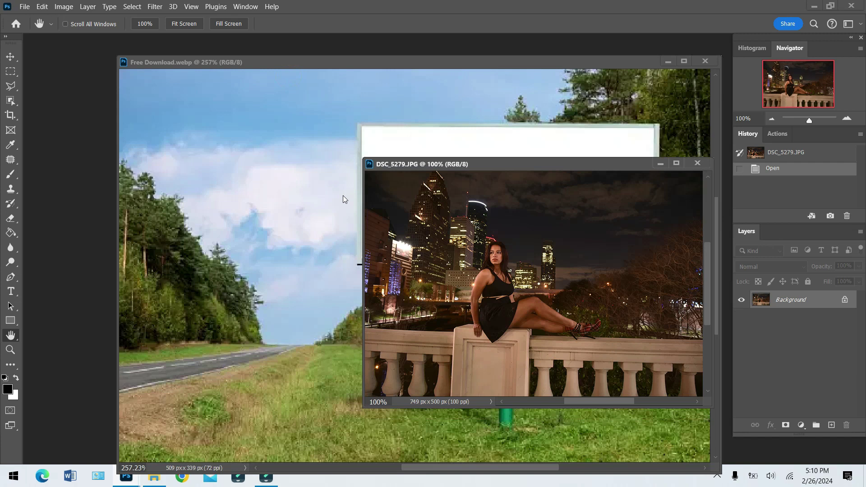
pyautogui.moveTo(479, 170); pyautogui.dragTo(347, 109)
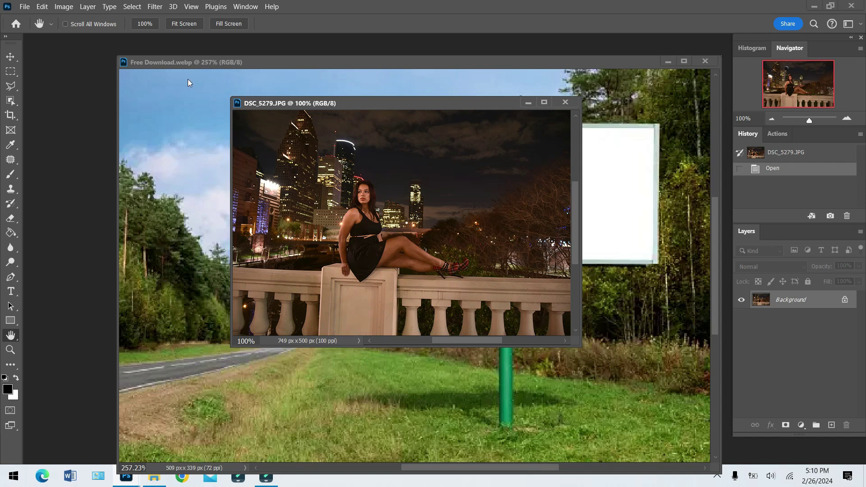
# Select the entire canvas of DSC_5279.JPG and copy it
pyautogui.click(129, 7)
pyautogui.click(136, 19)
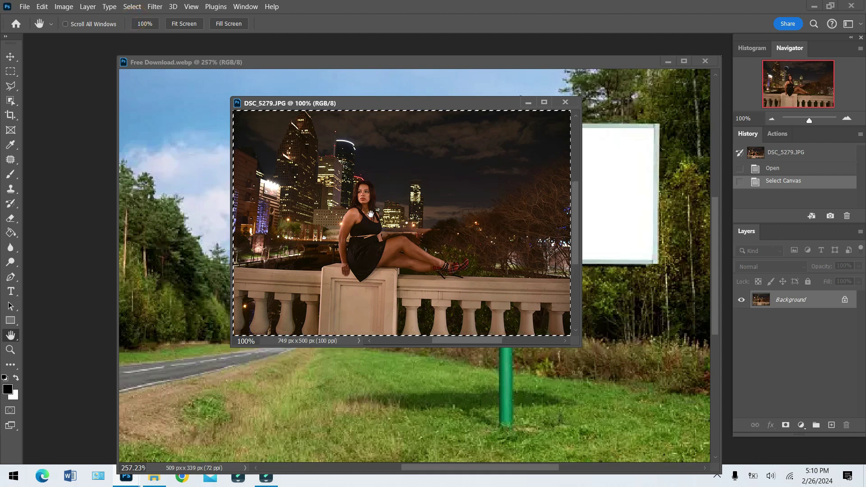
pyautogui.click(42, 7)
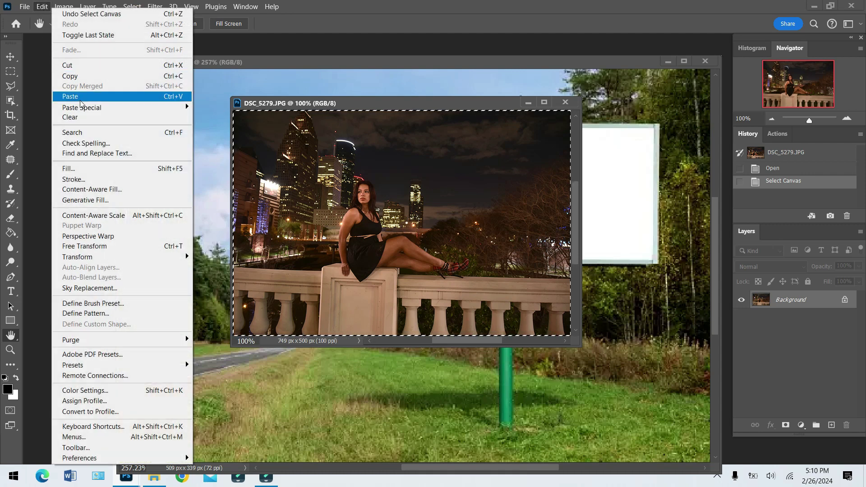
pyautogui.click(69, 76)
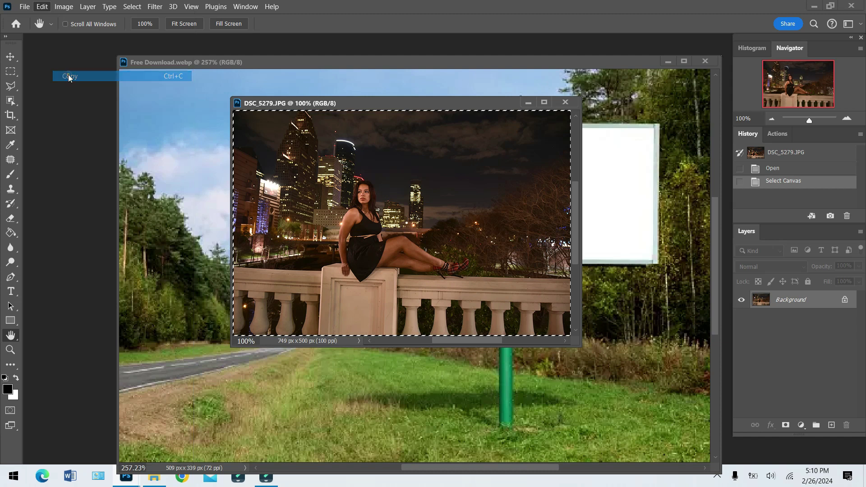
# Minimize the DSC_5279 photo window and shift the floating billboard image window up and to the left in the workspace
pyautogui.click(528, 103)
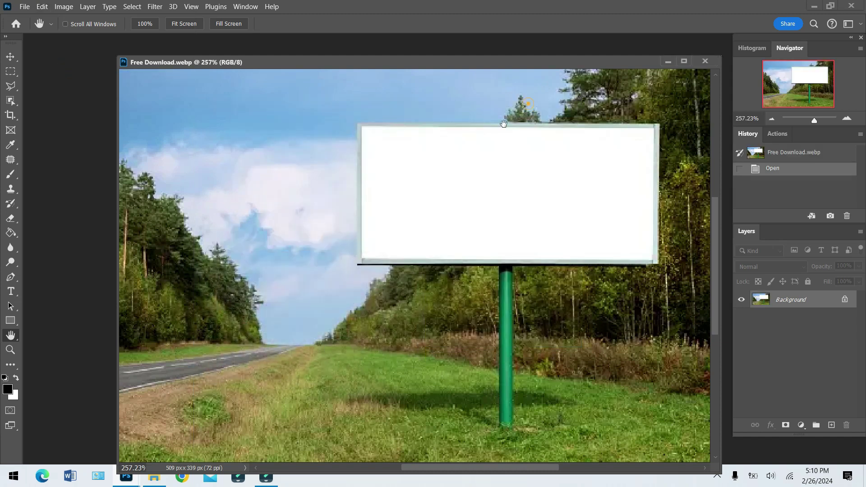
pyautogui.click(278, 63)
pyautogui.moveTo(364, 63); pyautogui.dragTo(320, 56)
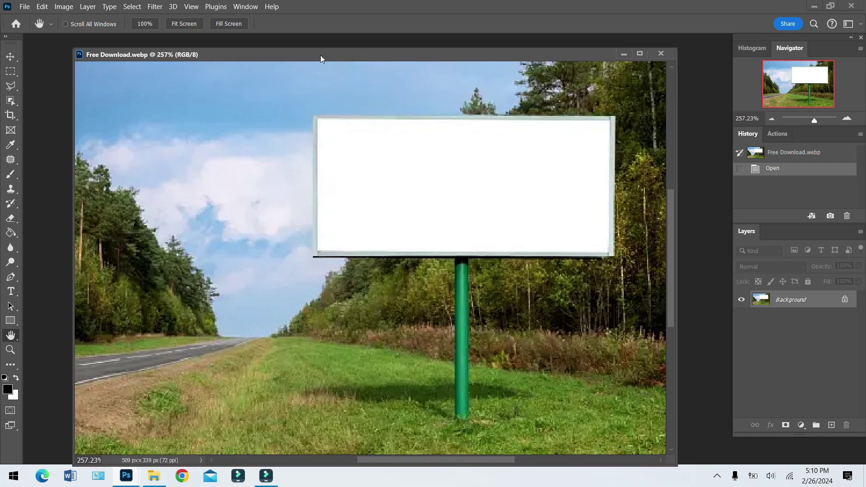
# Select the blank white area inside the billboard frame corner by corner with the Polygonal Lasso Tool
pyautogui.click(12, 87)
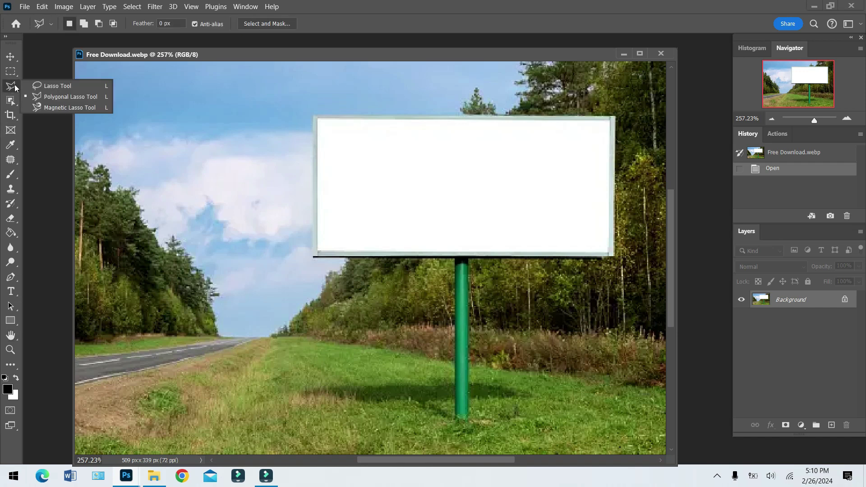
pyautogui.click(52, 98)
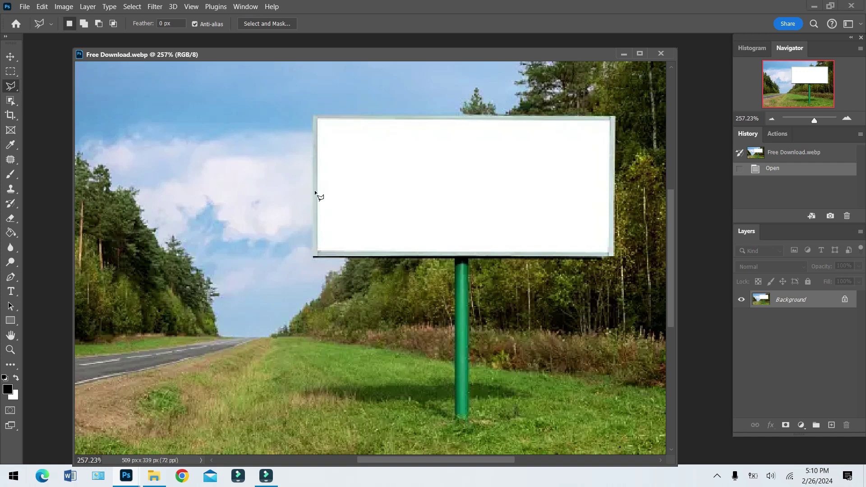
pyautogui.click(317, 120)
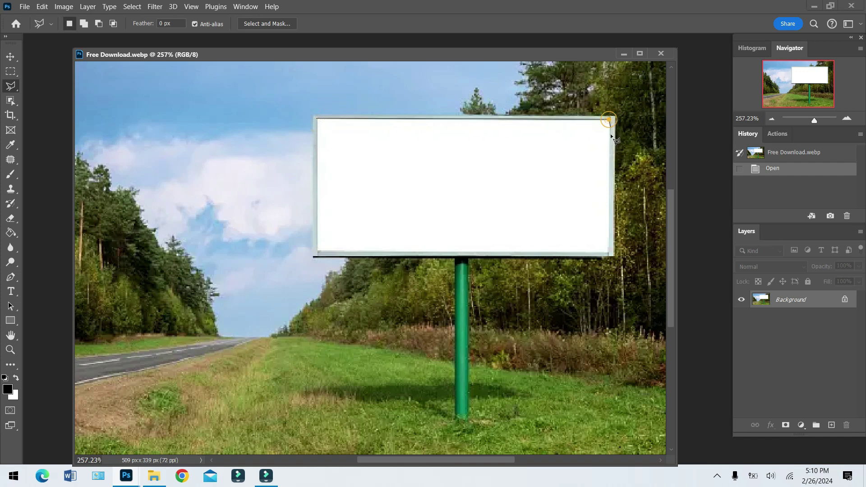
pyautogui.click(609, 252)
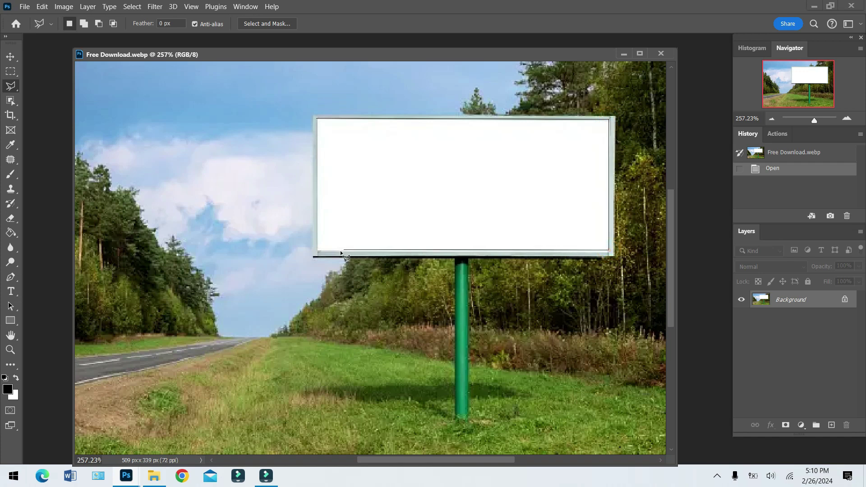
pyautogui.click(320, 252)
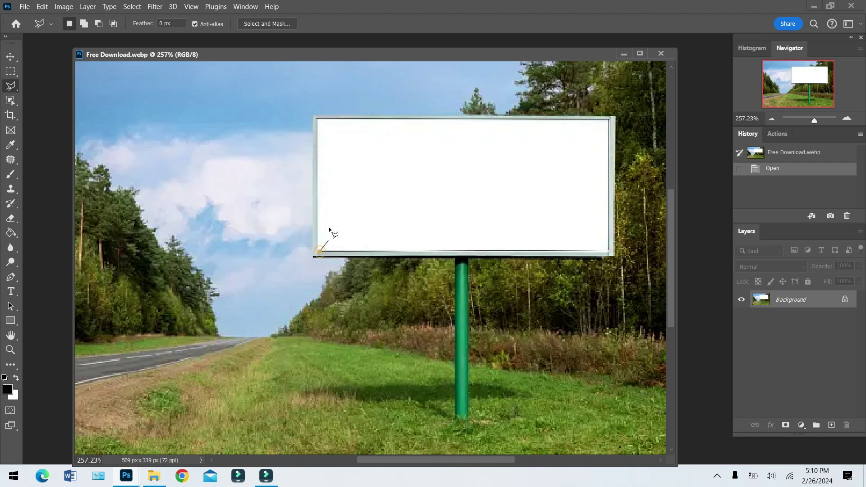
pyautogui.click(319, 122)
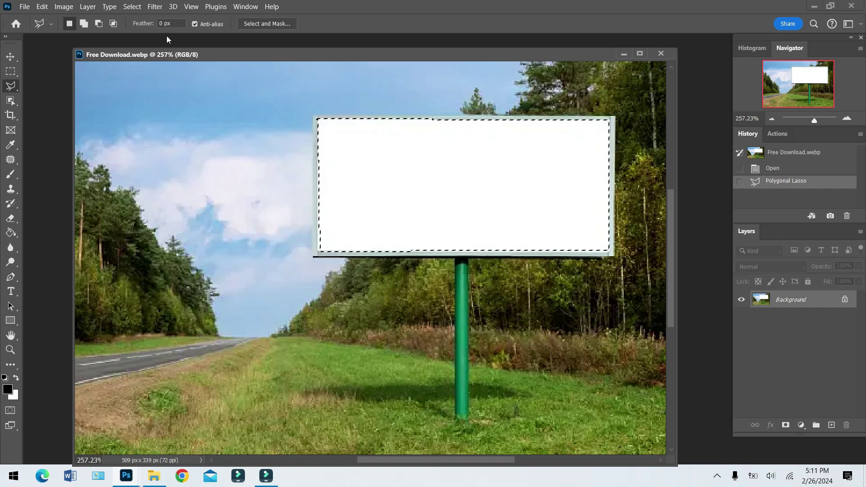
# Paste the copied night photo into the billboard selection with Paste Into and move it until its upper-left corner shows inside the frame
pyautogui.click(43, 7)
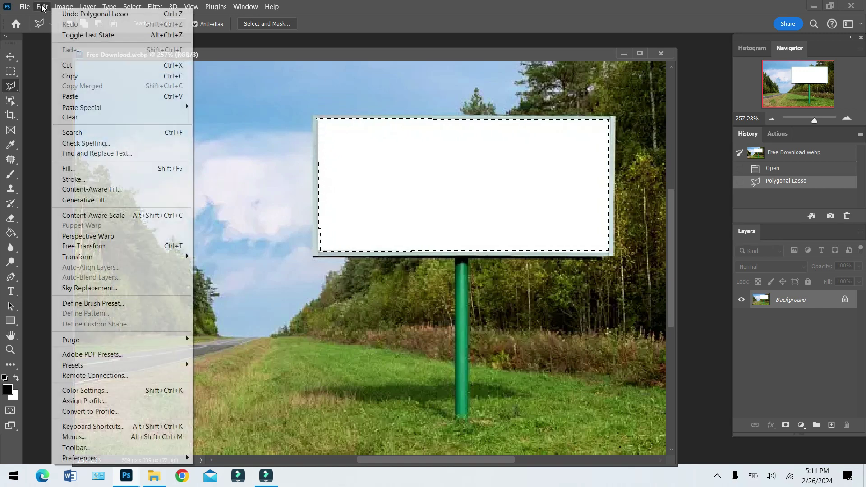
pyautogui.moveTo(86, 111)
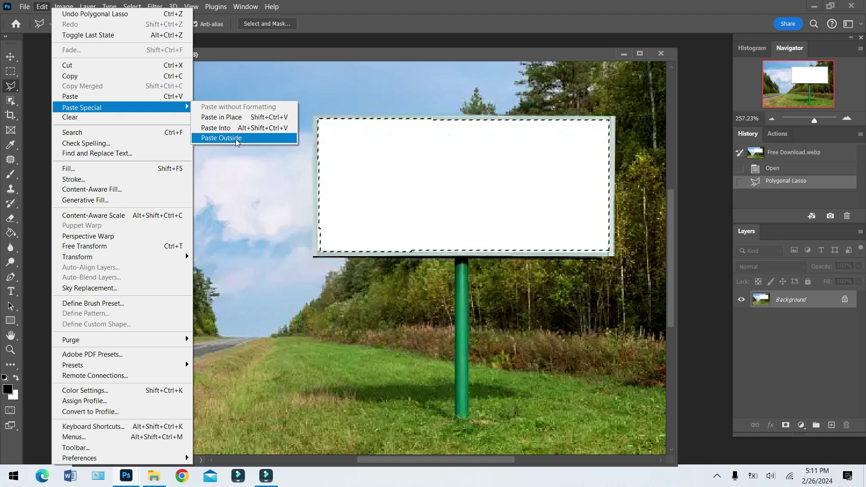
pyautogui.click(226, 129)
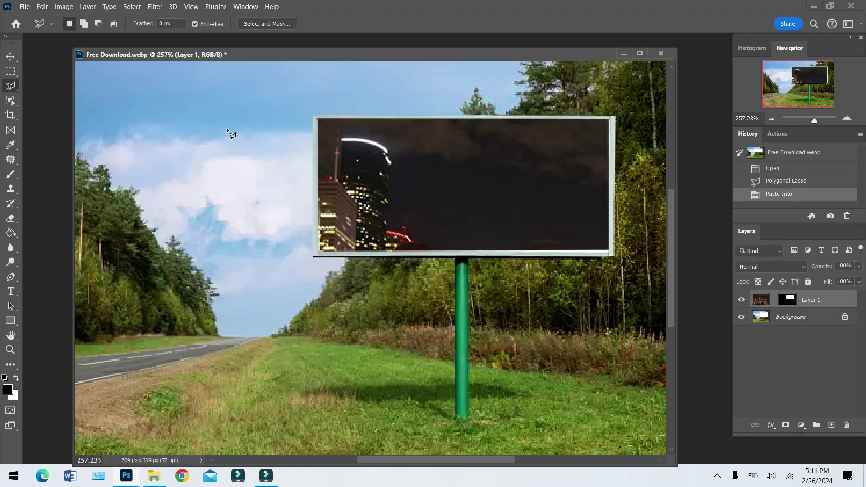
pyautogui.moveTo(400, 167); pyautogui.dragTo(472, 253)
pyautogui.moveTo(402, 212); pyautogui.dragTo(532, 214)
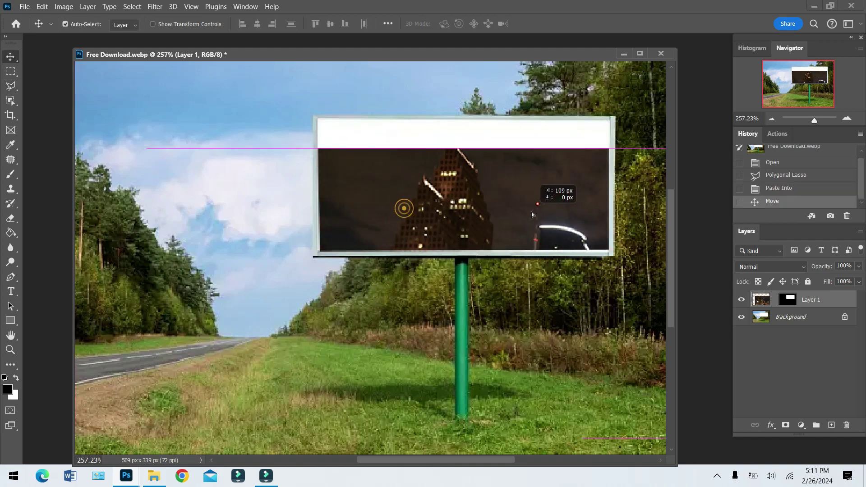
pyautogui.moveTo(393, 174); pyautogui.dragTo(460, 170)
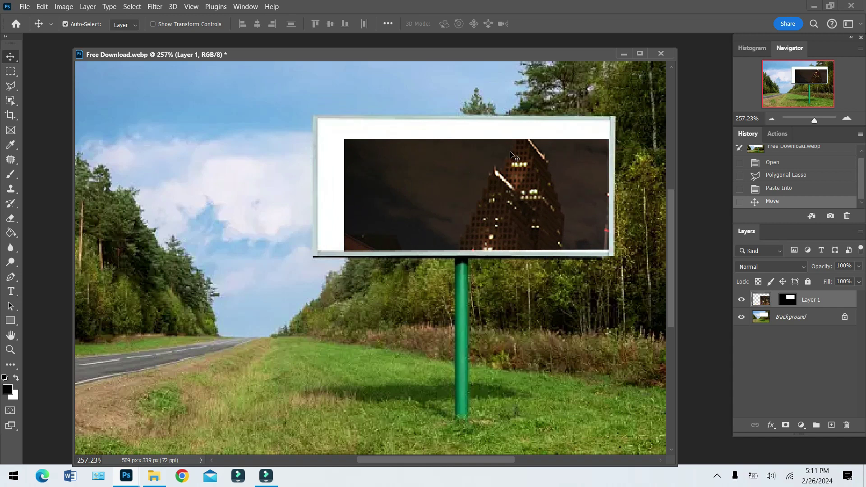
# Free-transform the pasted photo, scaling it down to about 26.5% and positioning it over the billboard area
pyautogui.hotkey('ctrl', 't')
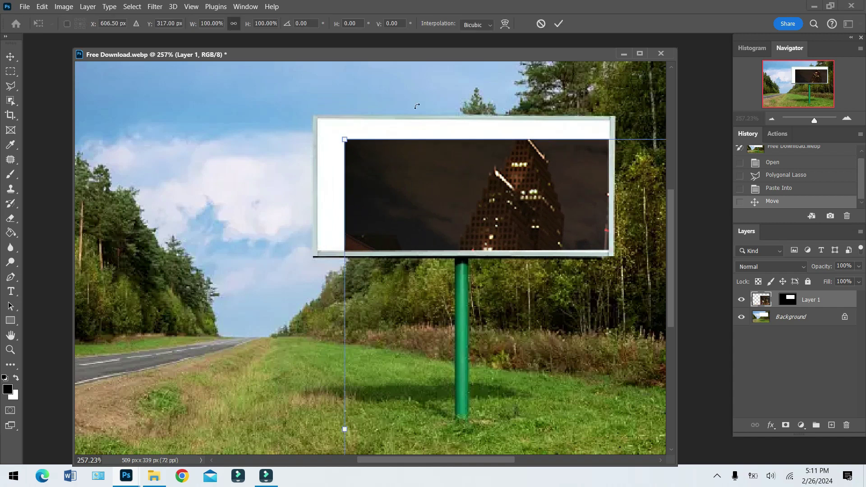
pyautogui.moveTo(345, 139); pyautogui.dragTo(300, 161)
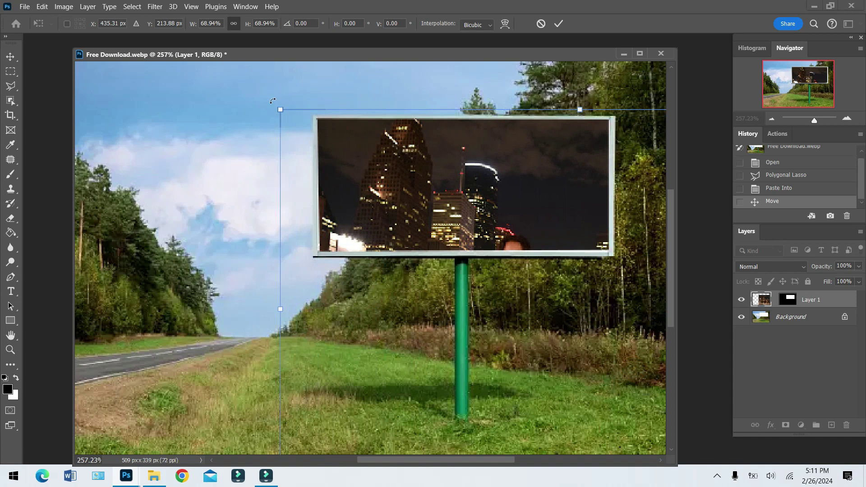
pyautogui.moveTo(280, 110); pyautogui.dragTo(510, 263)
pyautogui.moveTo(556, 322); pyautogui.dragTo(360, 148)
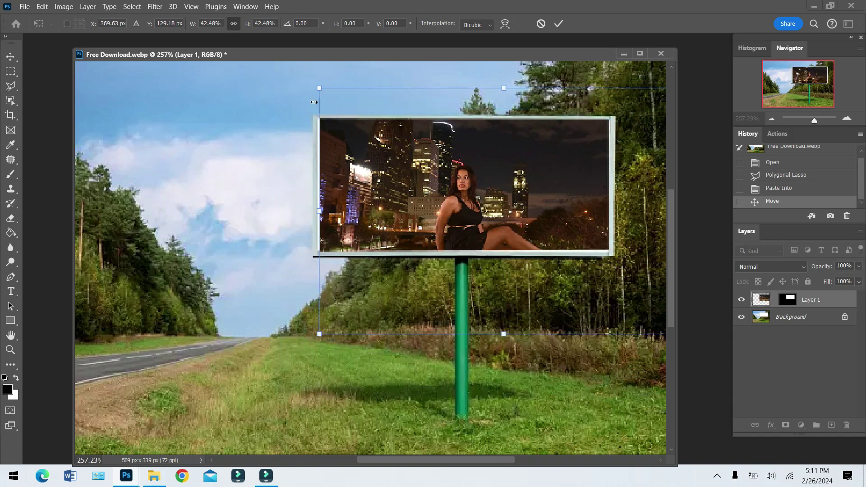
pyautogui.moveTo(320, 84); pyautogui.dragTo(436, 199)
pyautogui.moveTo(501, 215); pyautogui.dragTo(399, 152)
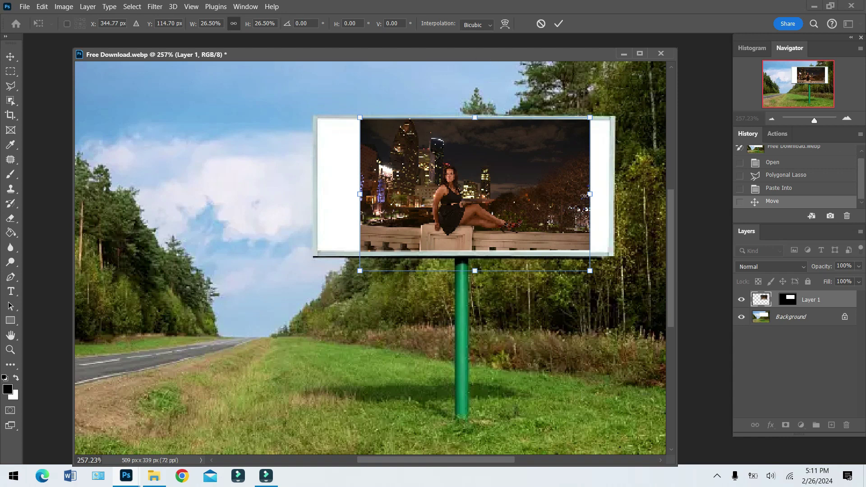
# Enlarge the photo to about 35.8% so it fills the billboard's width, rotate it about -1.36° and apply the transform
pyautogui.moveTo(591, 195); pyautogui.dragTo(616, 197)
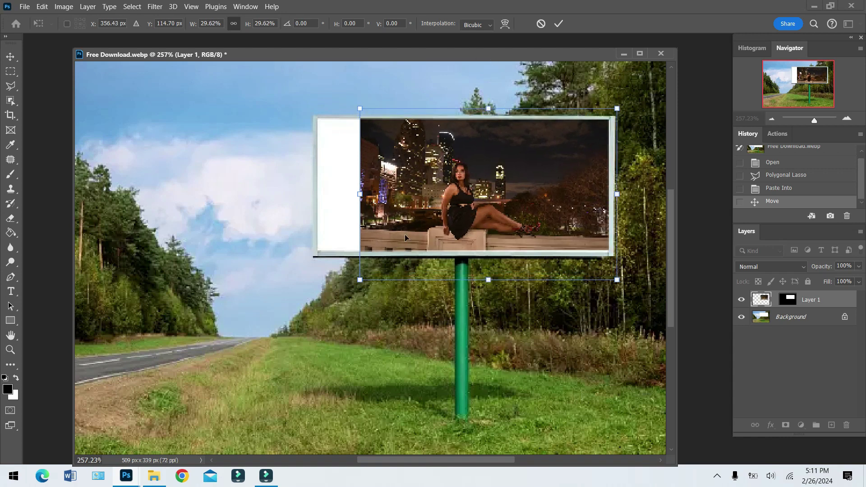
pyautogui.moveTo(359, 194); pyautogui.dragTo(306, 195)
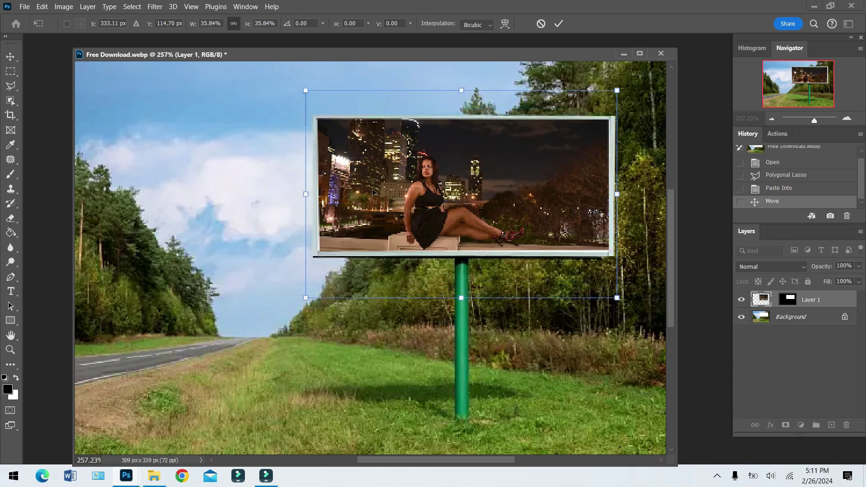
pyautogui.moveTo(295, 85); pyautogui.dragTo(296, 91)
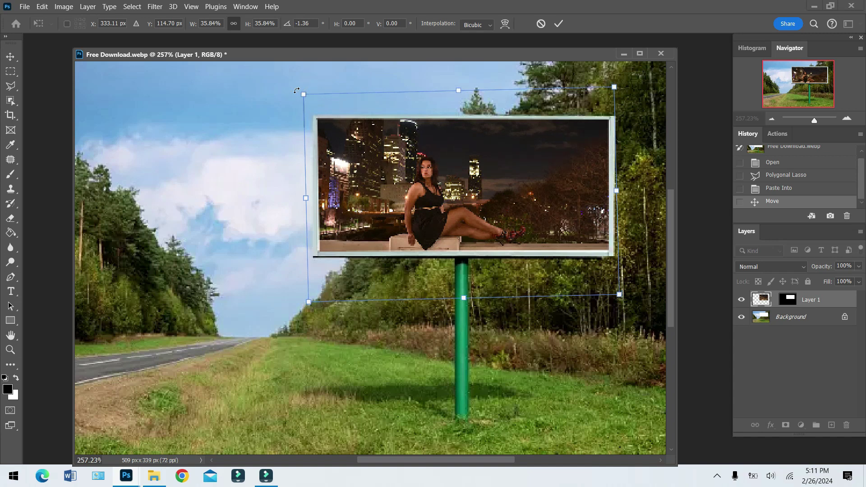
pyautogui.click(559, 26)
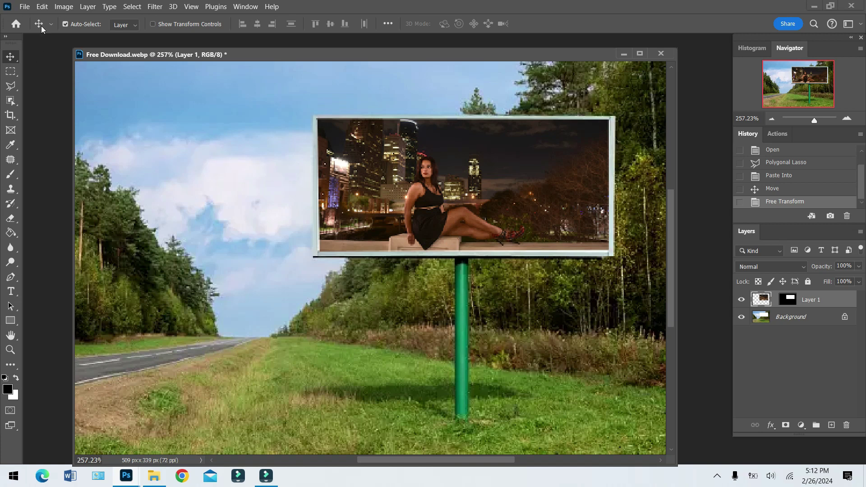
# Save the composite as the Photoshop file Free Download in the Piture in a Piture folder with Maximize Compatibility on
pyautogui.click(25, 6)
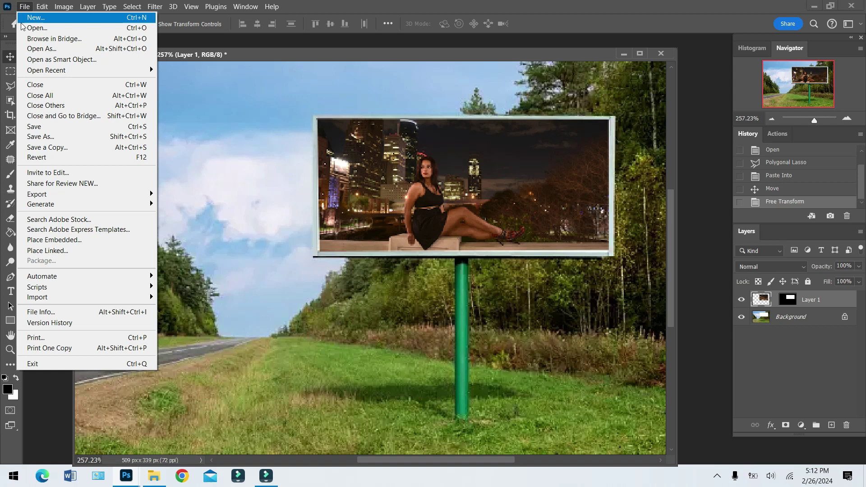
pyautogui.click(44, 138)
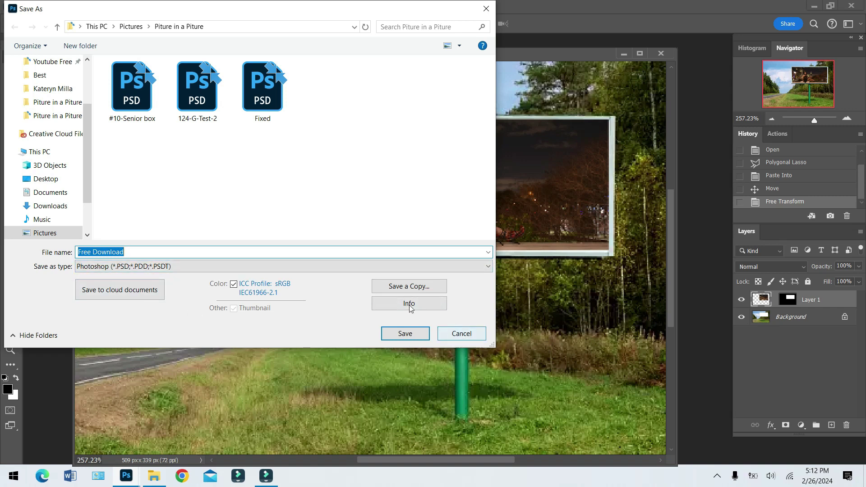
pyautogui.click(405, 334)
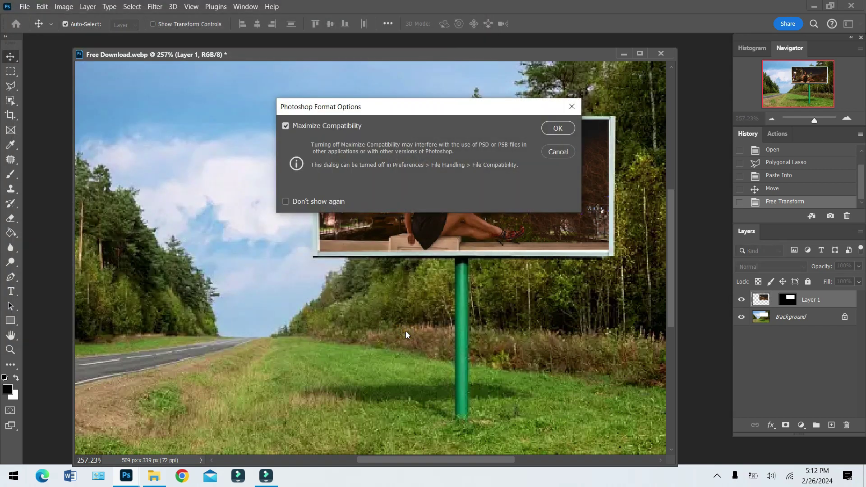
pyautogui.click(559, 129)
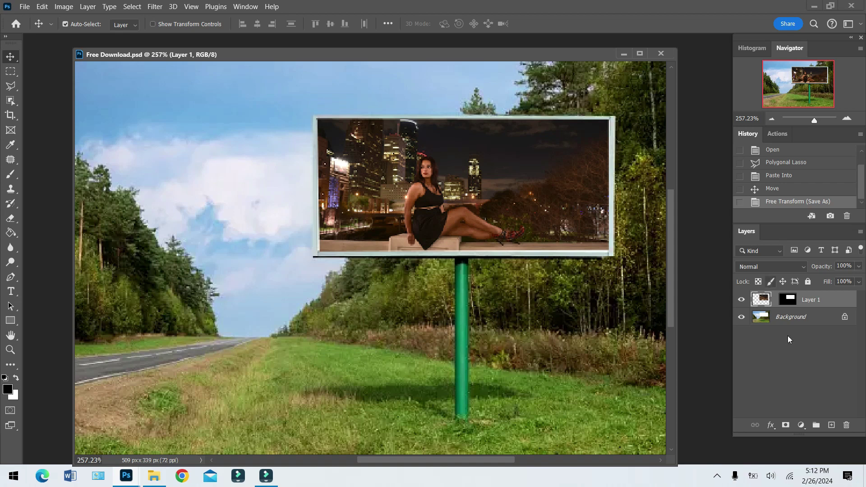
# Save a JPEG copy named Free Download copy at quality 12 (Maximum) with the Baseline ("Standard") format
pyautogui.click(25, 6)
pyautogui.click(54, 147)
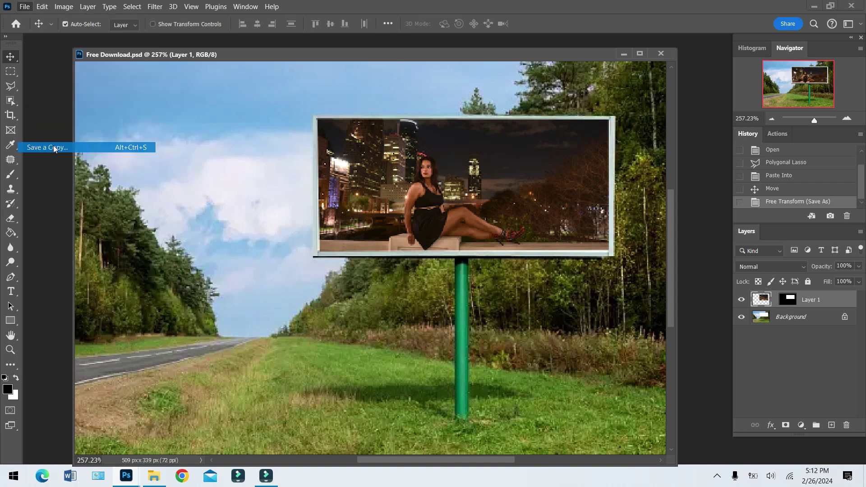
pyautogui.click(162, 266)
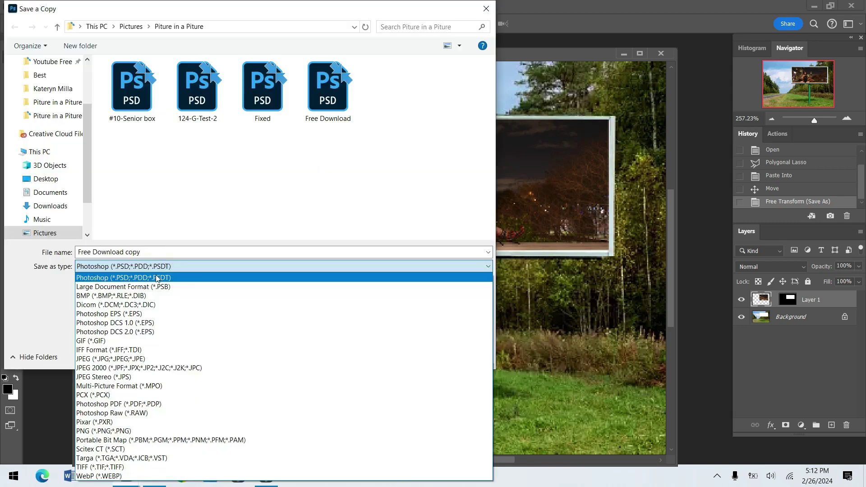
pyautogui.click(131, 360)
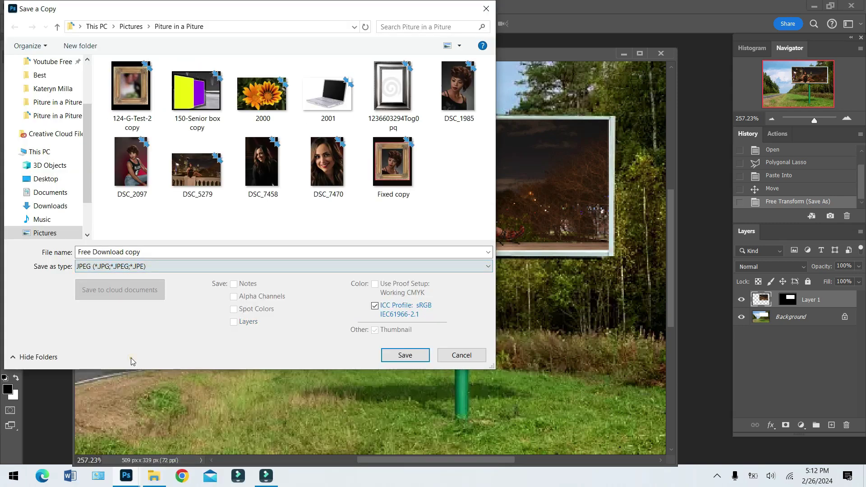
pyautogui.click(405, 355)
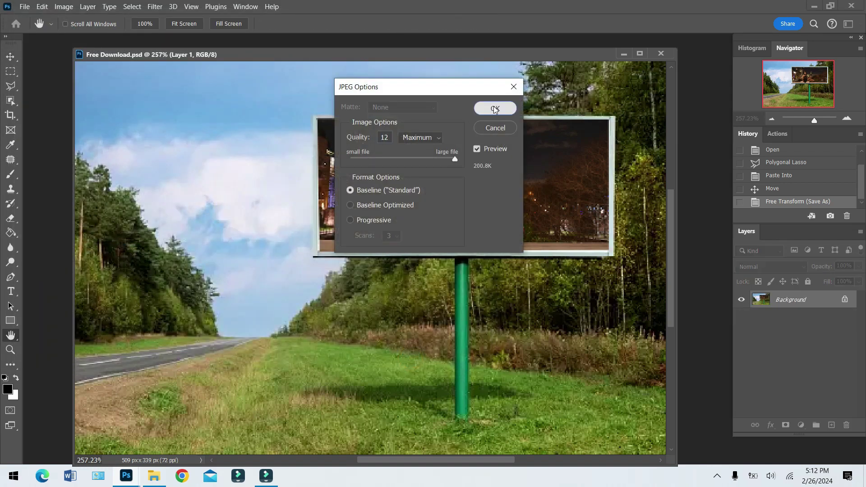
pyautogui.click(494, 109)
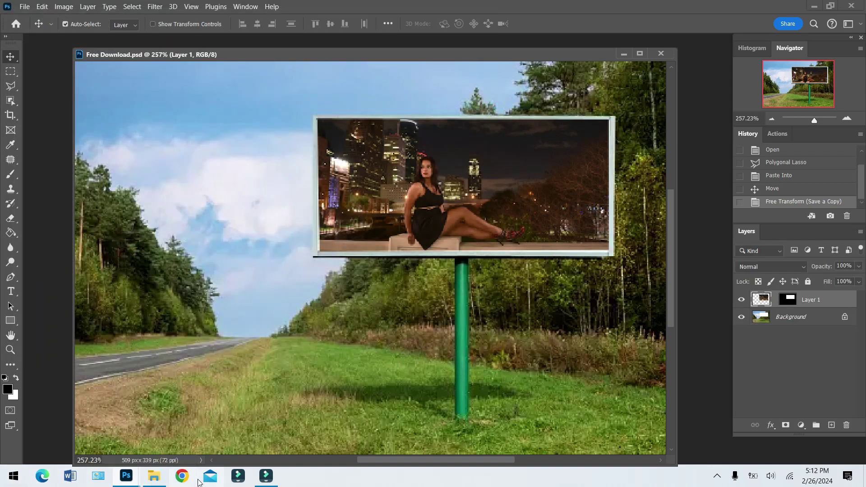
# Switch to File Explorer, view the saved image Free Download copy, close it and return to Photoshop
pyautogui.click(154, 476)
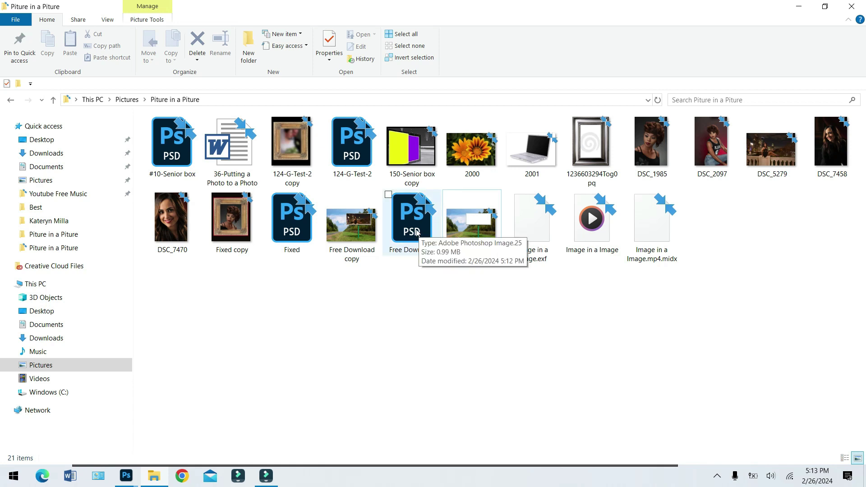
pyautogui.click(352, 235)
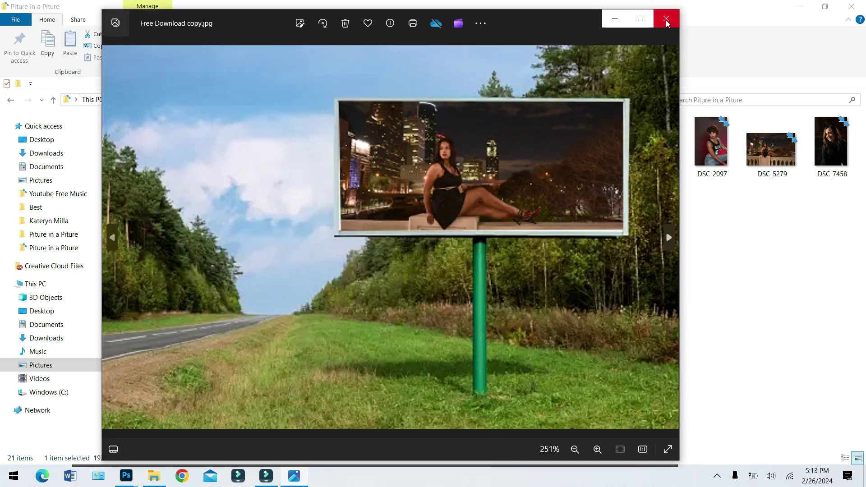
pyautogui.click(665, 20)
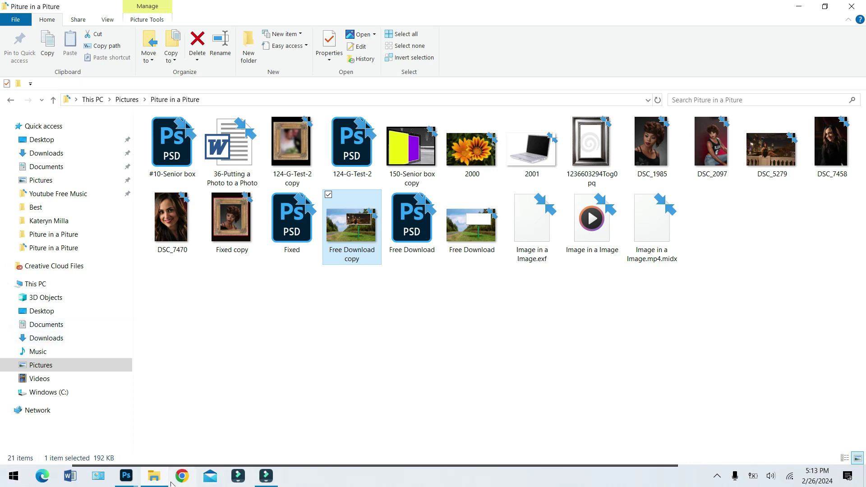
pyautogui.moveTo(127, 483)
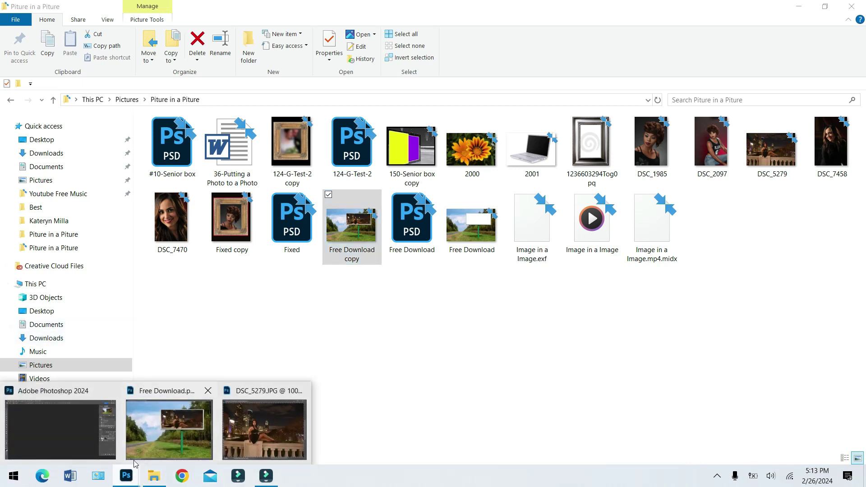
pyautogui.click(136, 464)
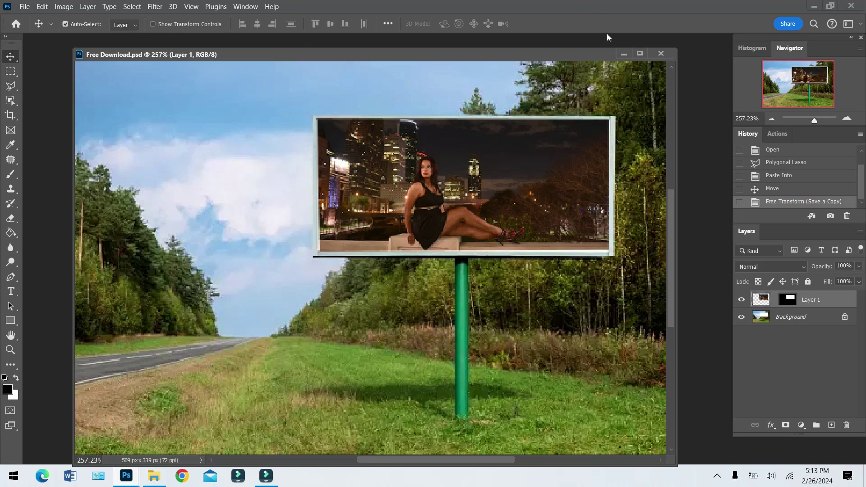
# Close the Free Download.psd and DSC_5279.JPG documents
pyautogui.click(660, 53)
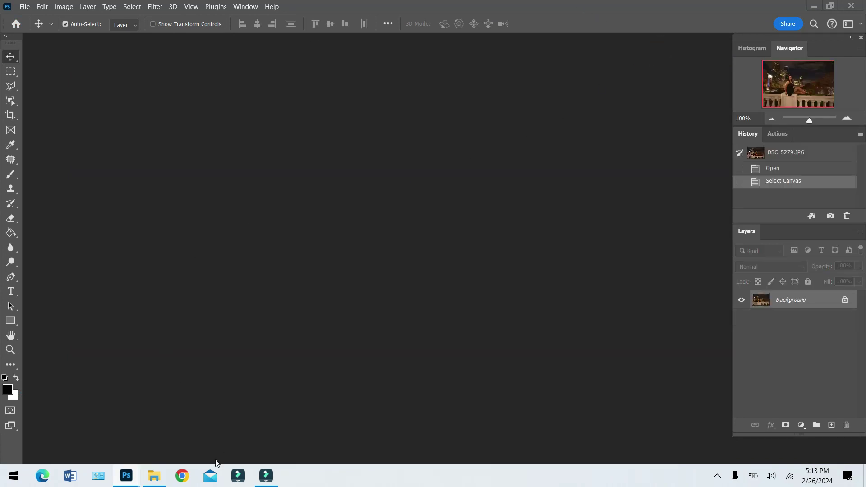
pyautogui.moveTo(129, 481)
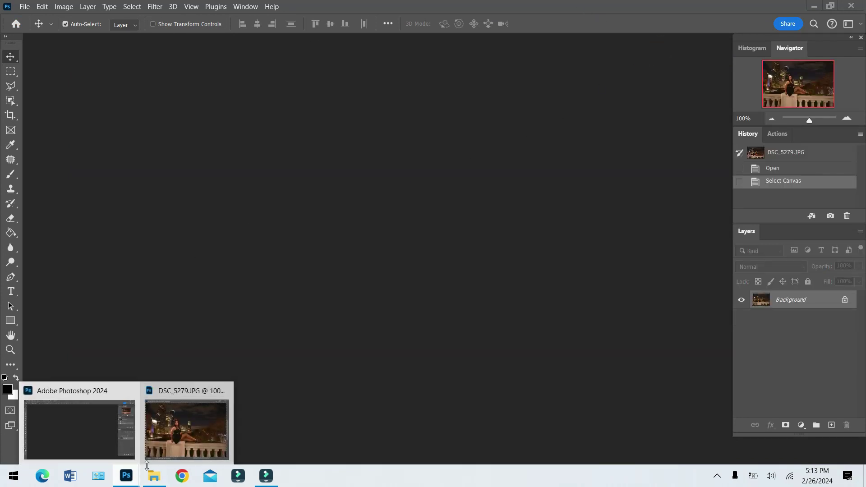
pyautogui.click(198, 422)
pyautogui.click(565, 102)
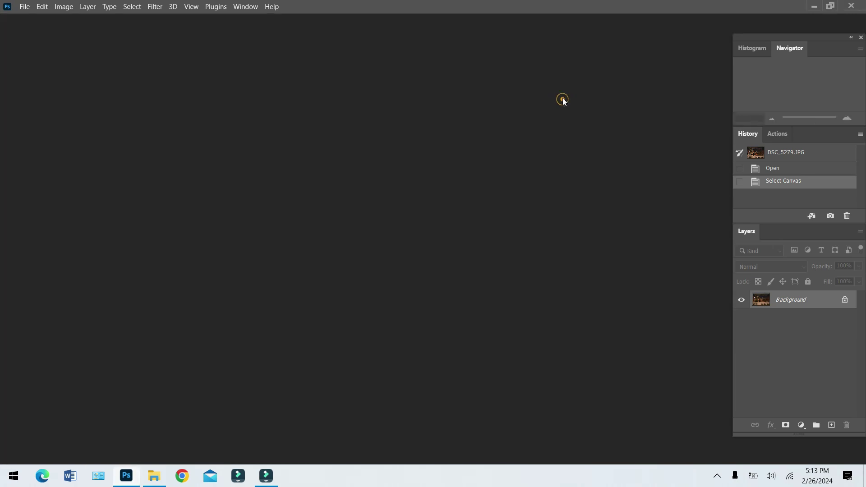
# Open #10-Senior box from the Piture in a Piture folder and float it in its own window
pyautogui.click(24, 7)
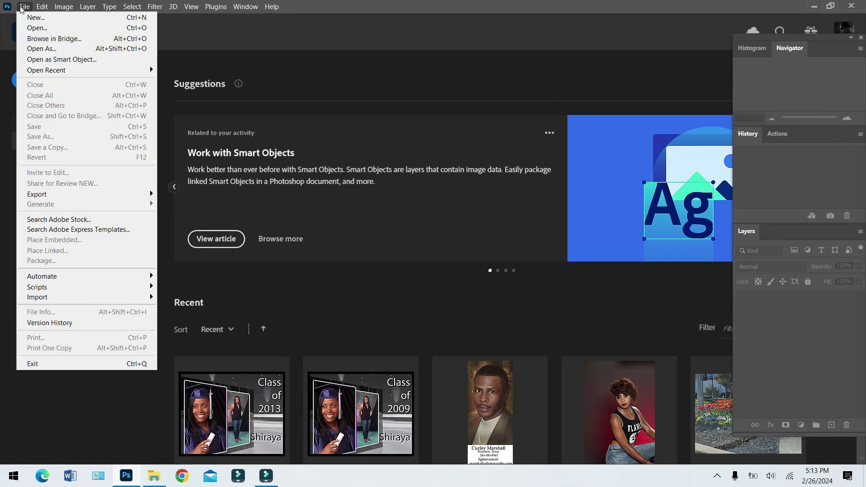
pyautogui.click(35, 28)
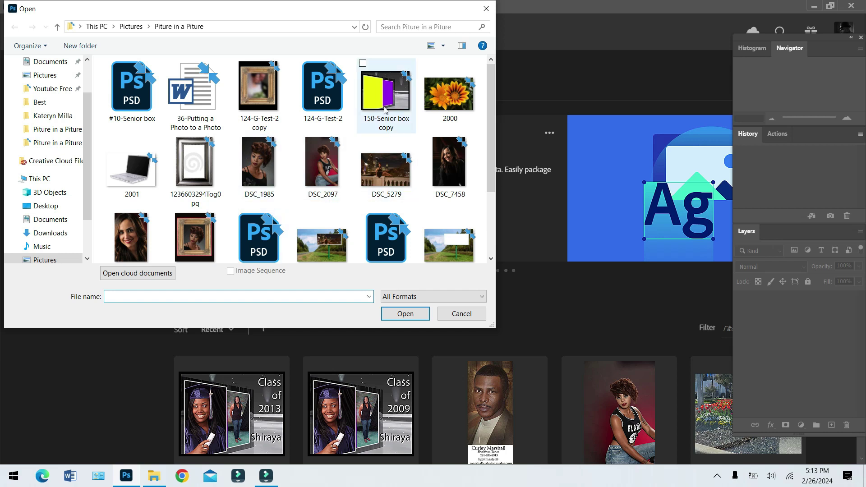
pyautogui.click(129, 97)
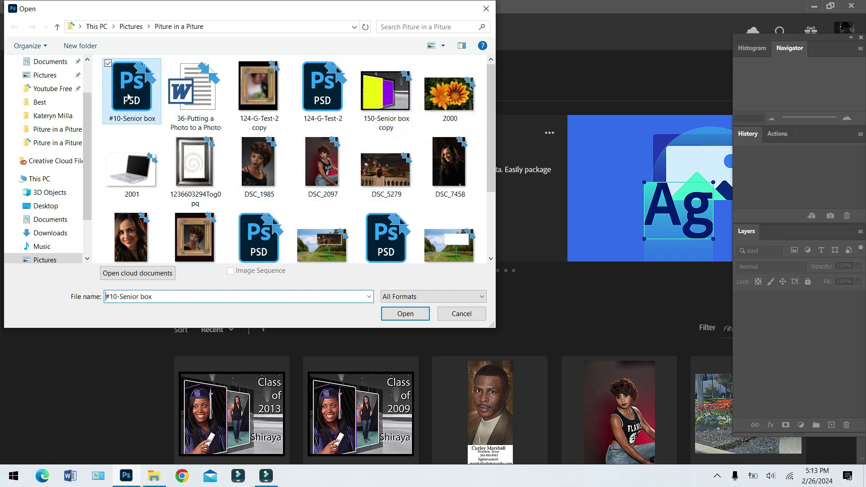
pyautogui.doubleClick(128, 97)
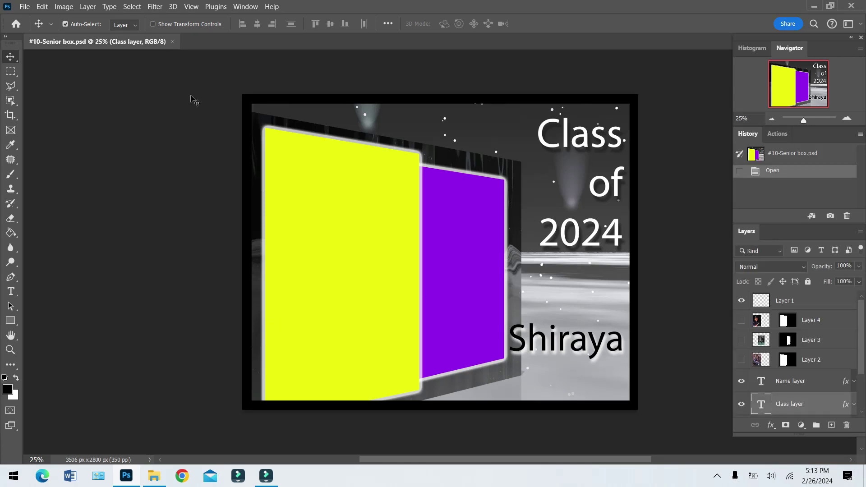
pyautogui.moveTo(116, 41); pyautogui.dragTo(188, 52)
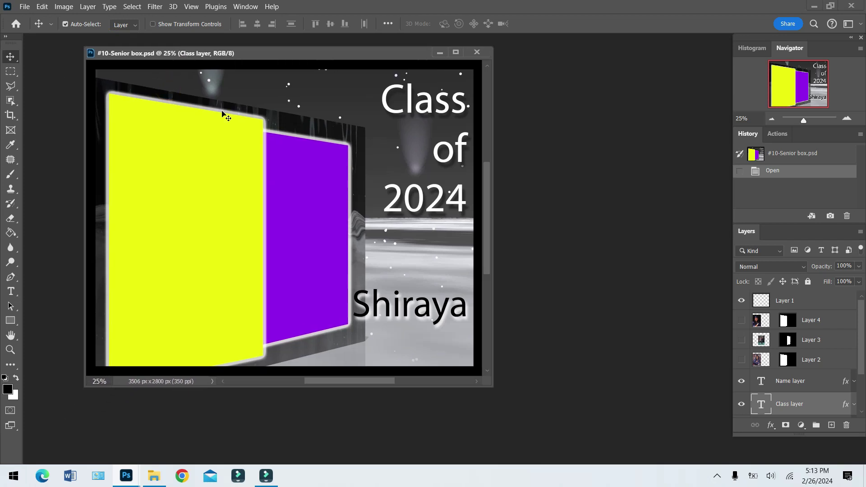
# Hide the Class layer and the Name layer of the senior box template
pyautogui.click(452, 109)
pyautogui.click(741, 405)
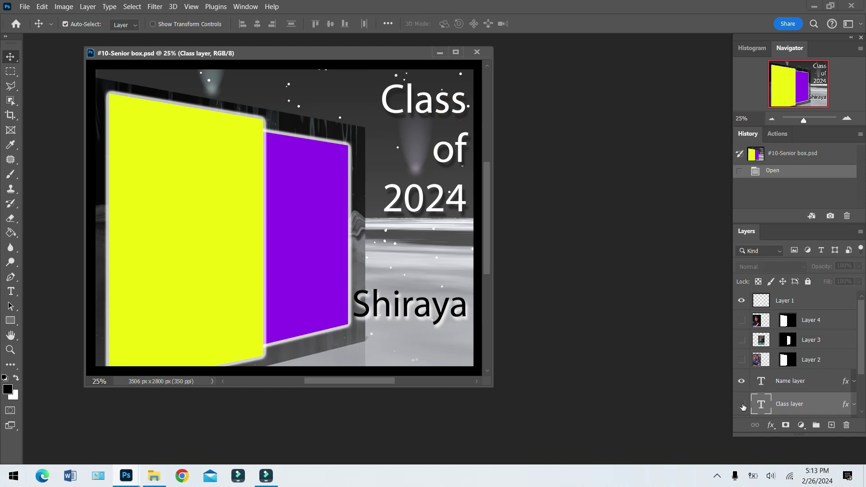
pyautogui.click(741, 382)
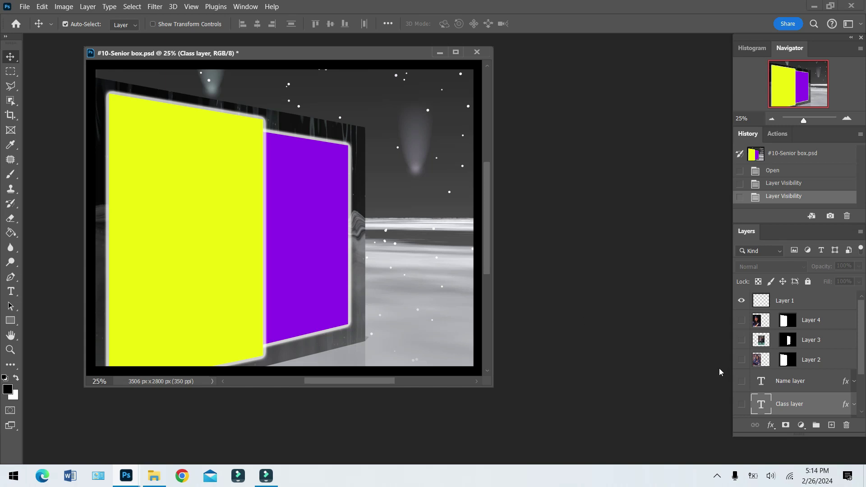
# Show Layer 4, Layer 3, the Name layer and the Class layer to preview the finished example
pyautogui.click(741, 320)
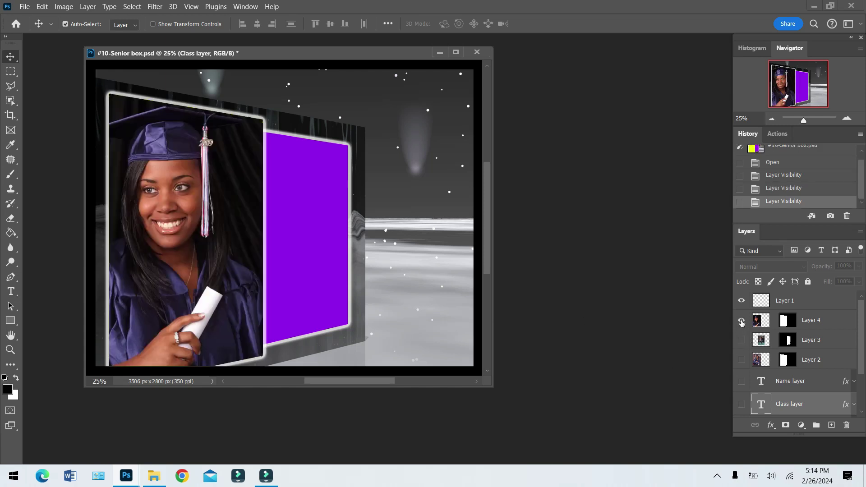
pyautogui.click(741, 343)
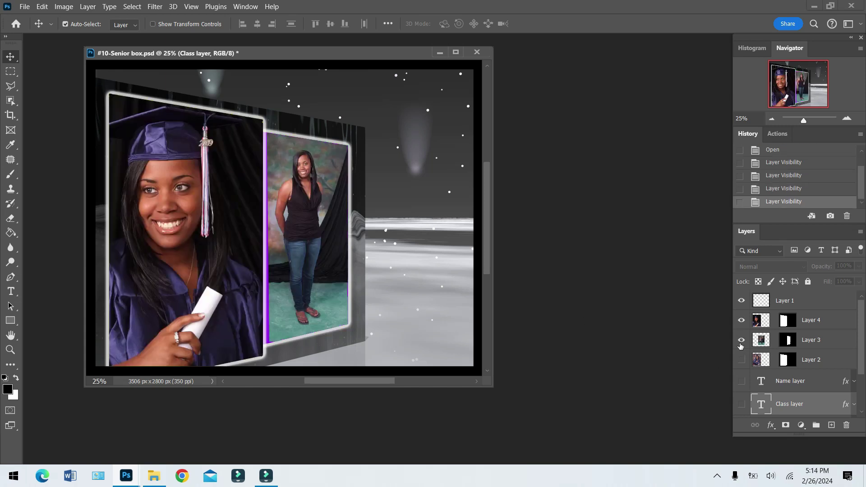
pyautogui.click(741, 382)
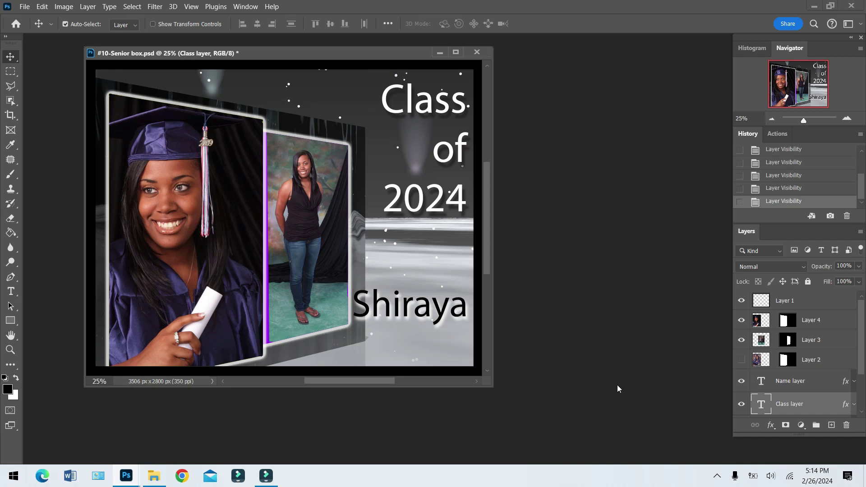
# Hide Layer 4, Layer 3, the Name layer and the Class layer so only the coloured panels remain
pyautogui.click(742, 321)
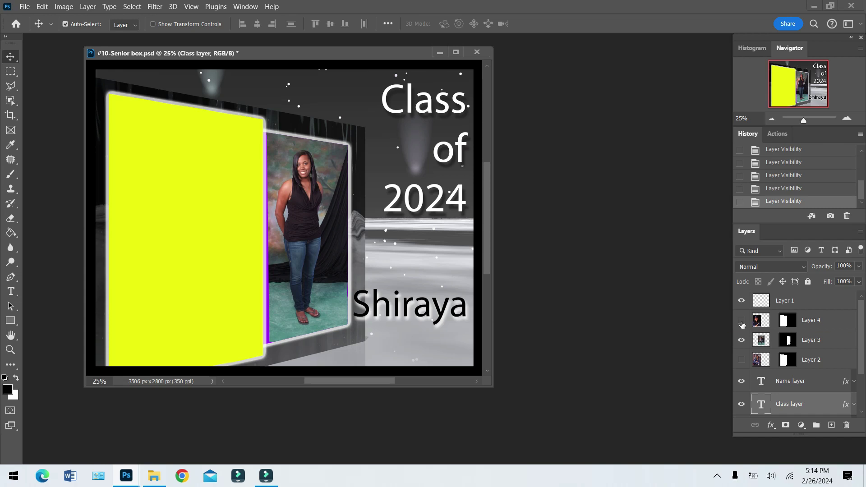
pyautogui.click(742, 342)
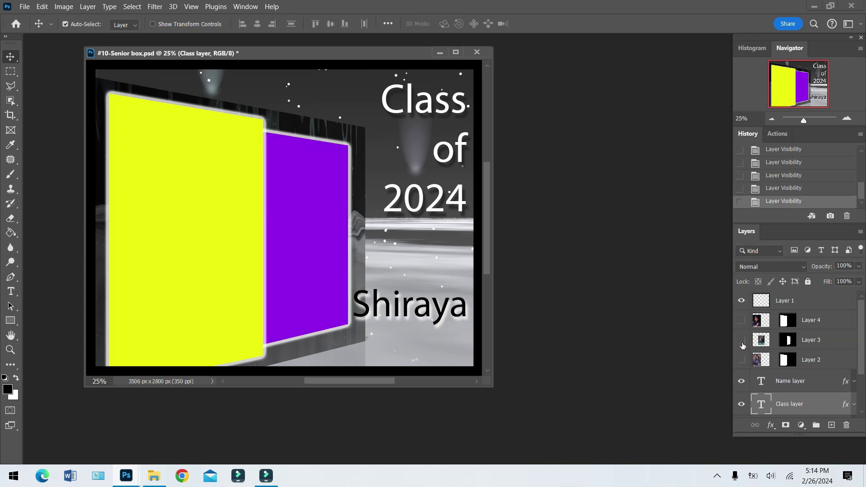
pyautogui.click(742, 382)
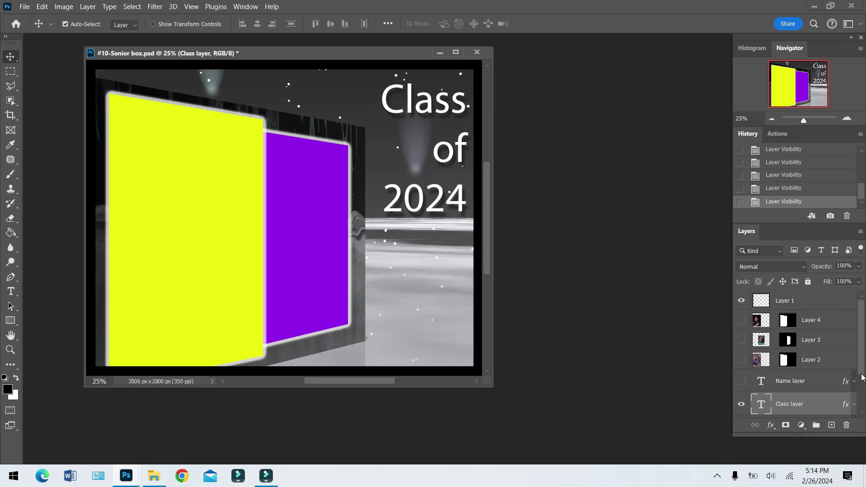
pyautogui.moveTo(862, 370); pyautogui.dragTo(865, 397)
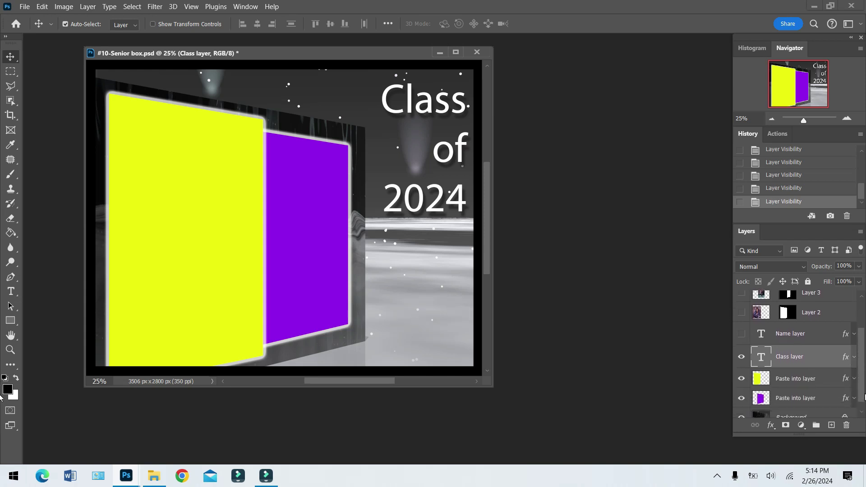
pyautogui.click(741, 357)
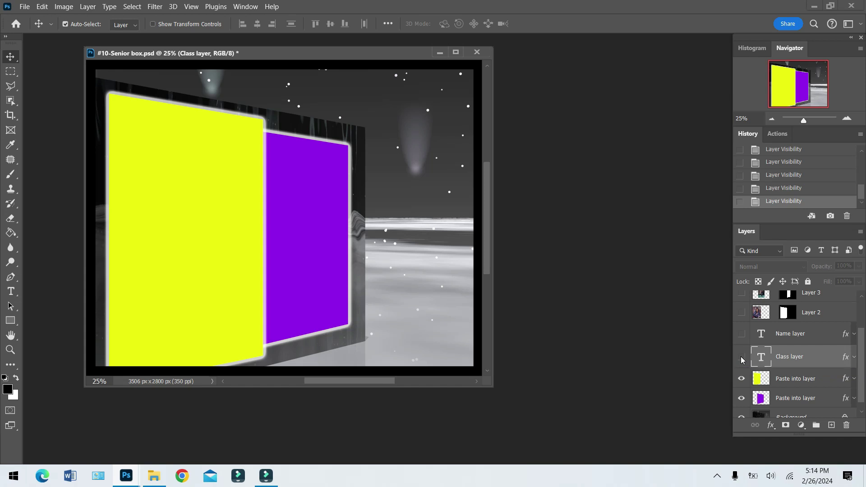
# Open the portraits DSC_7458 and DSC_7470 from the Piture in a Piture folder
pyautogui.click(24, 7)
pyautogui.click(31, 29)
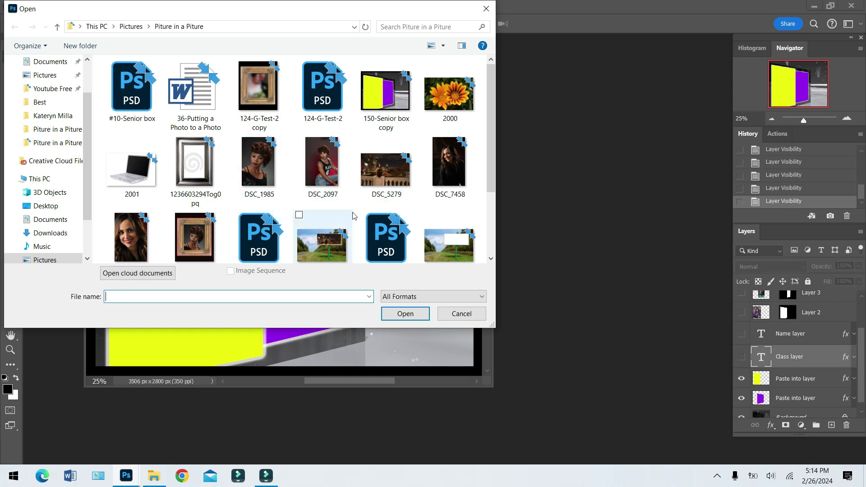
pyautogui.click(460, 161)
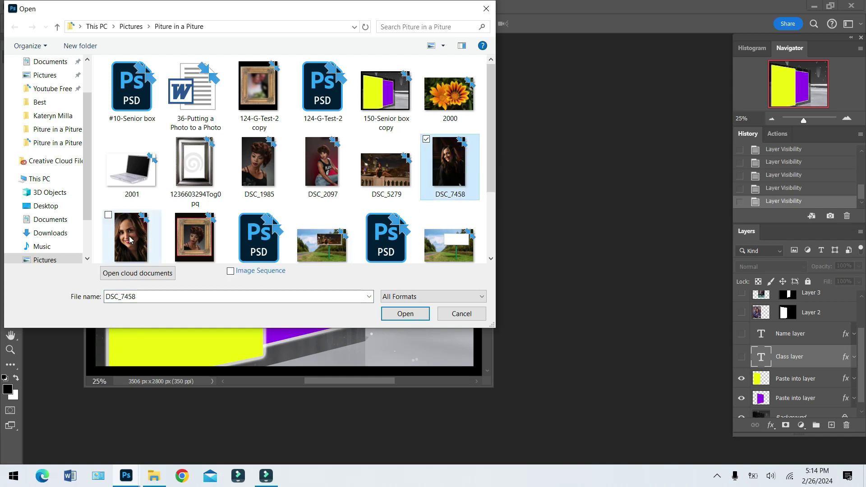
pyautogui.click(402, 314)
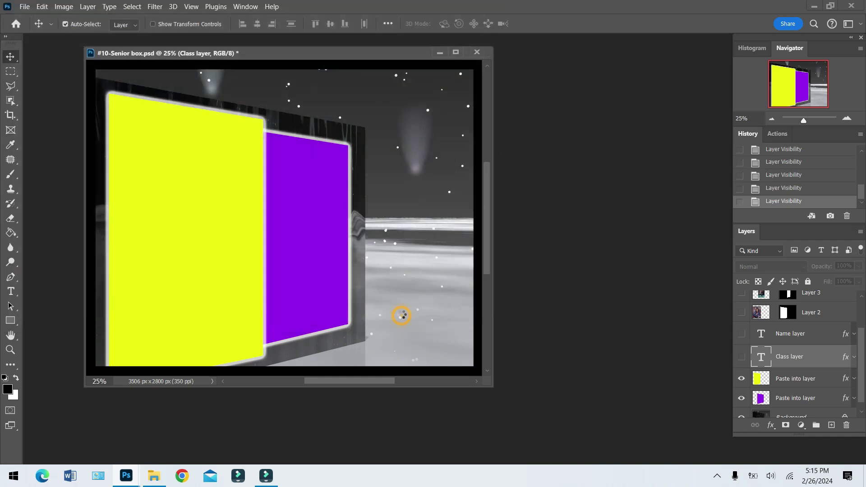
# Float DSC_7470 and DSC_7458 in separate windows and bring #10-Senior box to the front
pyautogui.press('h')
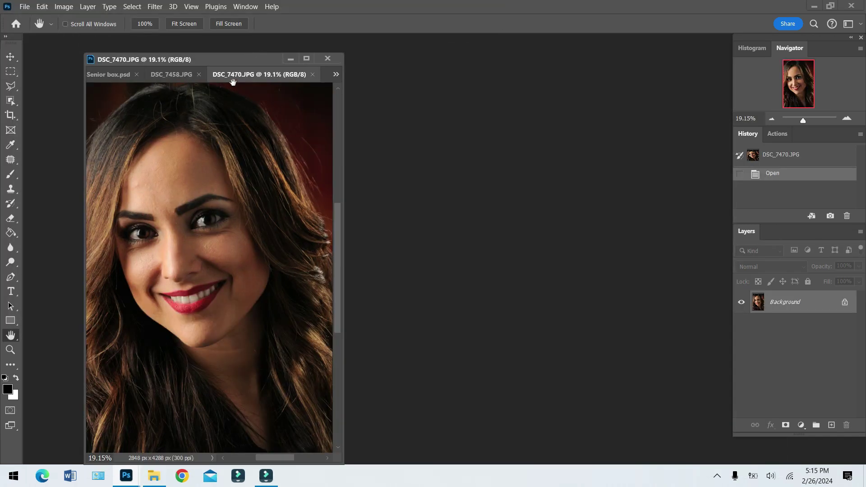
pyautogui.moveTo(241, 74); pyautogui.dragTo(485, 75)
pyautogui.moveTo(209, 75); pyautogui.dragTo(439, 82)
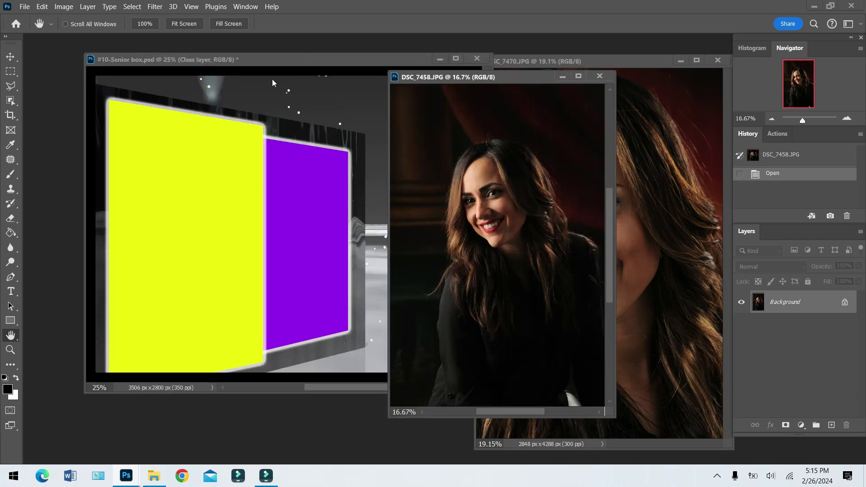
pyautogui.click(233, 60)
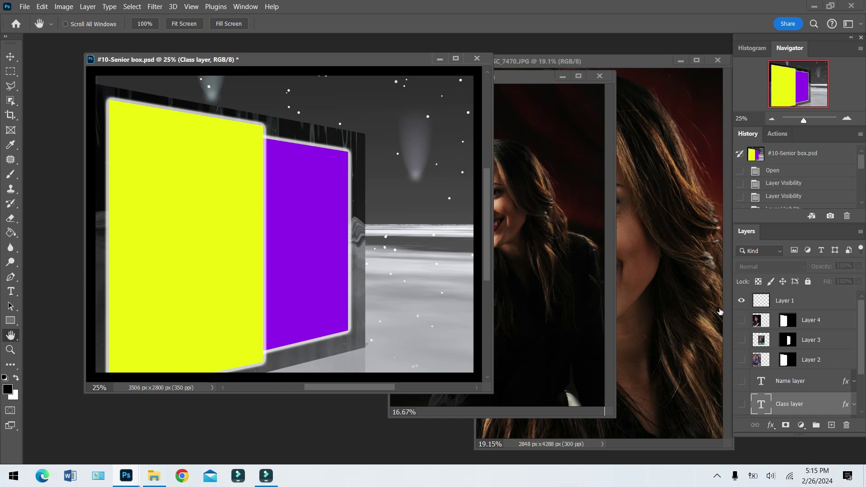
# Select the yellow panel's Paste into layer with the Move tool and toggle its visibility to check it
pyautogui.click(10, 57)
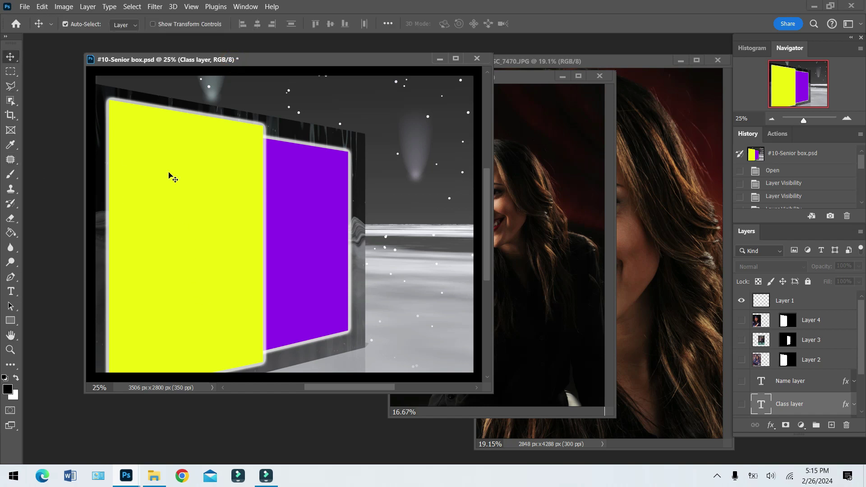
pyautogui.click(190, 198)
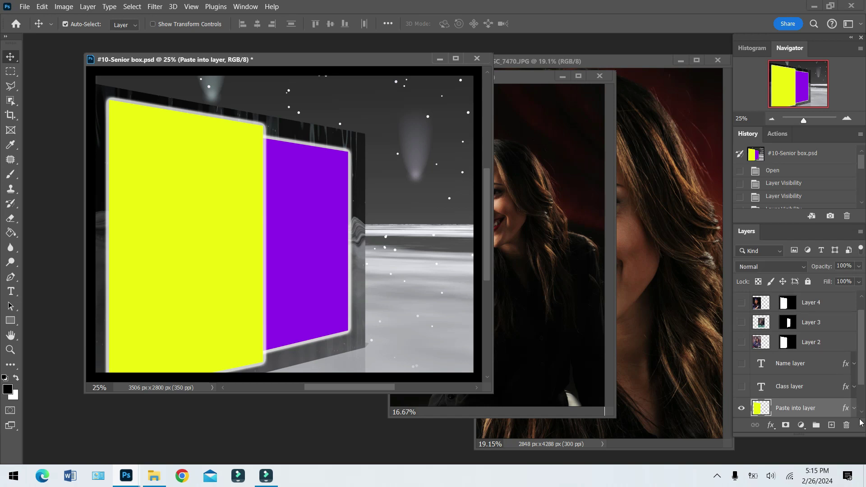
pyautogui.click(741, 409)
pyautogui.click(741, 409)
pyautogui.click(741, 409)
pyautogui.click(741, 409)
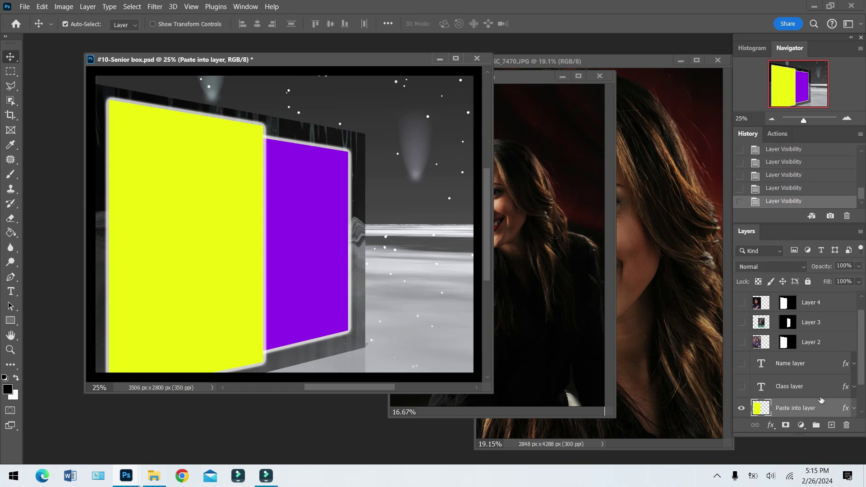
# Outline the yellow panel along its edges with the Polygonal Lasso to make a closed selection
pyautogui.moveTo(861, 363); pyautogui.dragTo(861, 388)
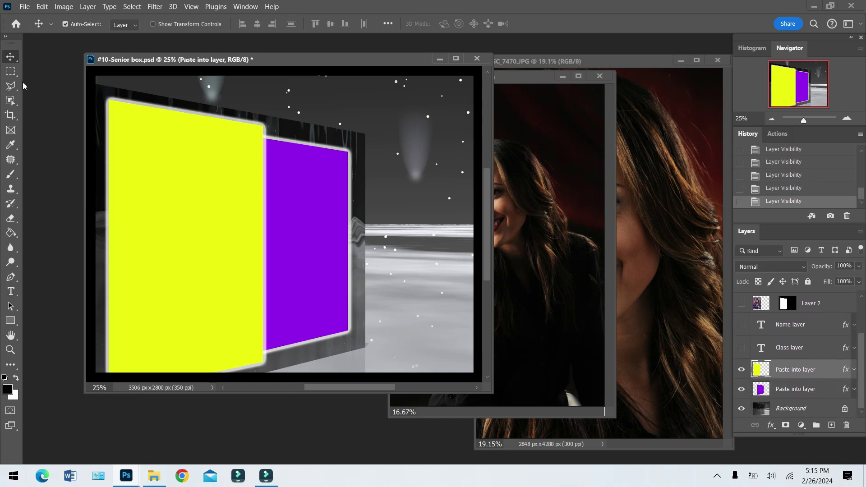
pyautogui.moveTo(11, 85); pyautogui.dragTo(46, 96)
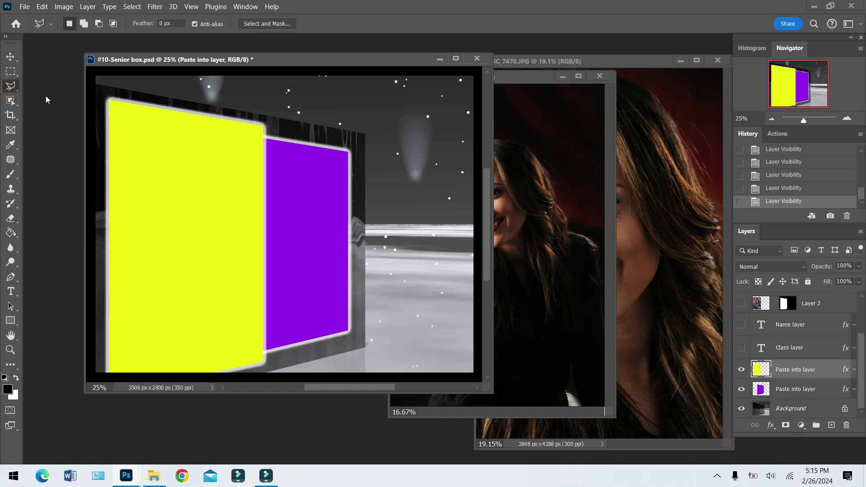
pyautogui.click(109, 101)
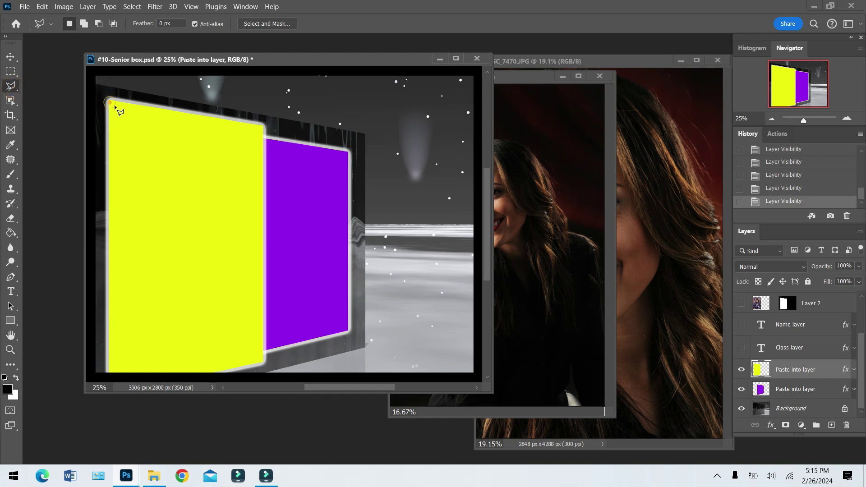
pyautogui.click(265, 126)
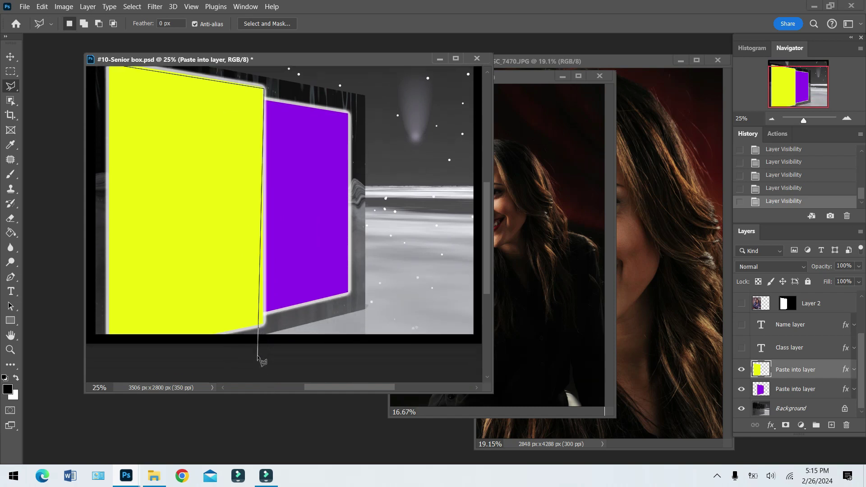
pyautogui.click(263, 322)
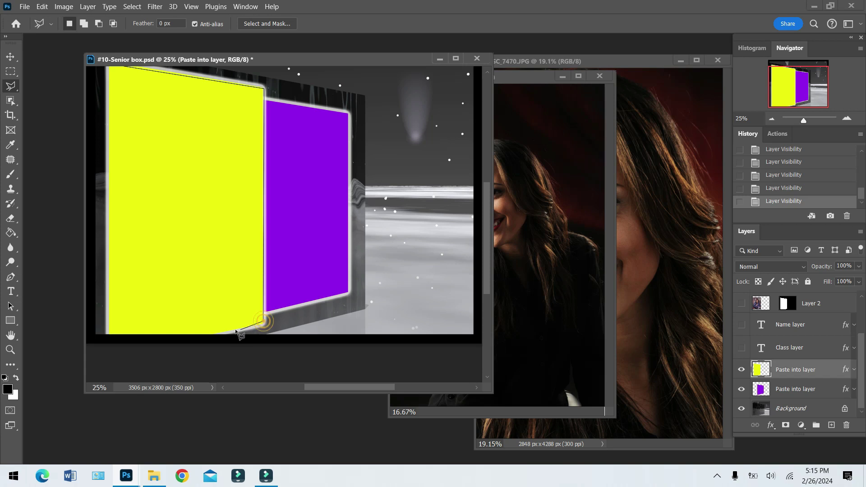
pyautogui.click(206, 335)
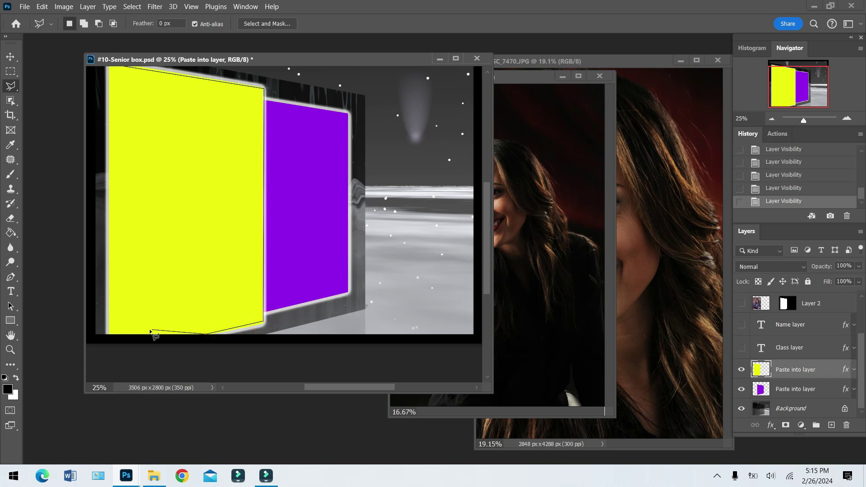
pyautogui.click(108, 333)
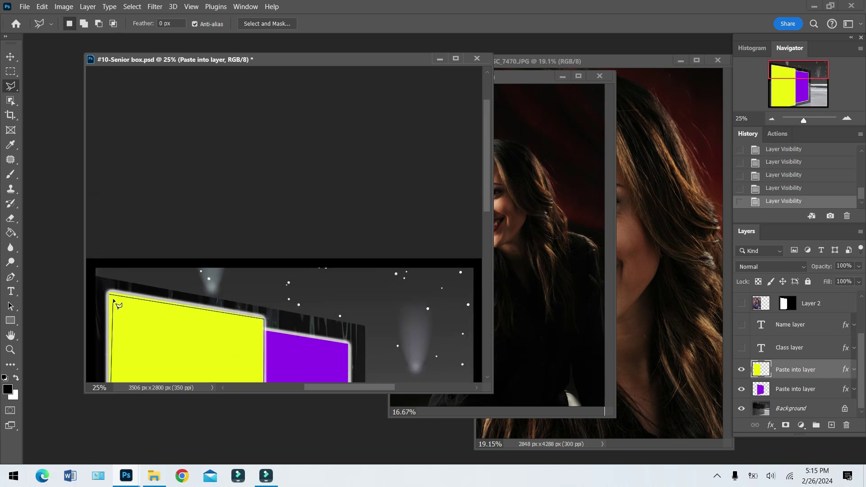
pyautogui.click(110, 297)
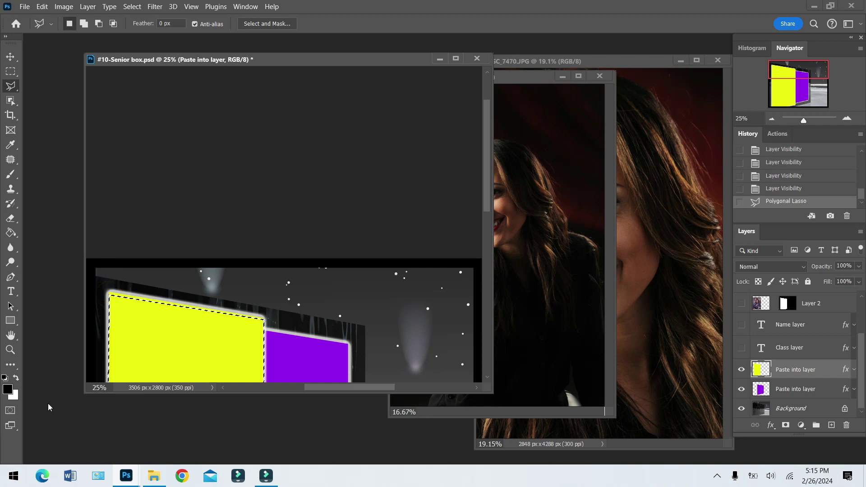
# Fit the whole template in view and rearrange the portrait windows so DSC_7458 is in front, clear of DSC_7470
pyautogui.click(11, 335)
pyautogui.doubleClick(11, 336)
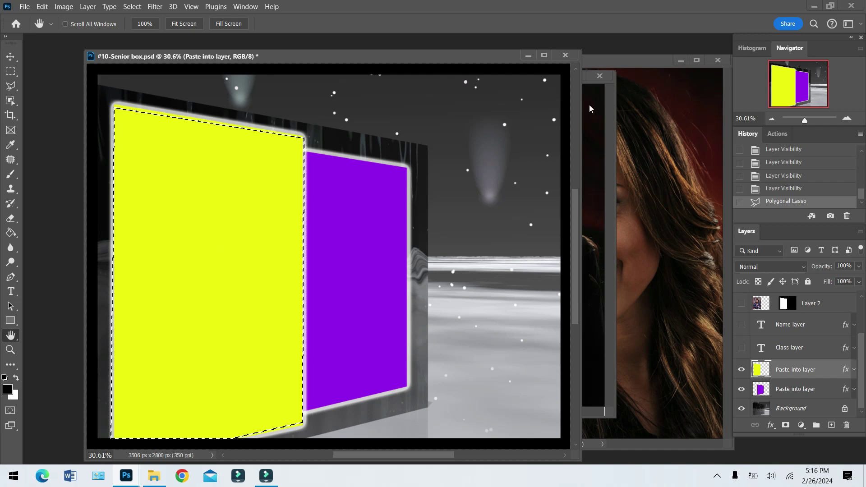
pyautogui.click(608, 126)
pyautogui.click(665, 63)
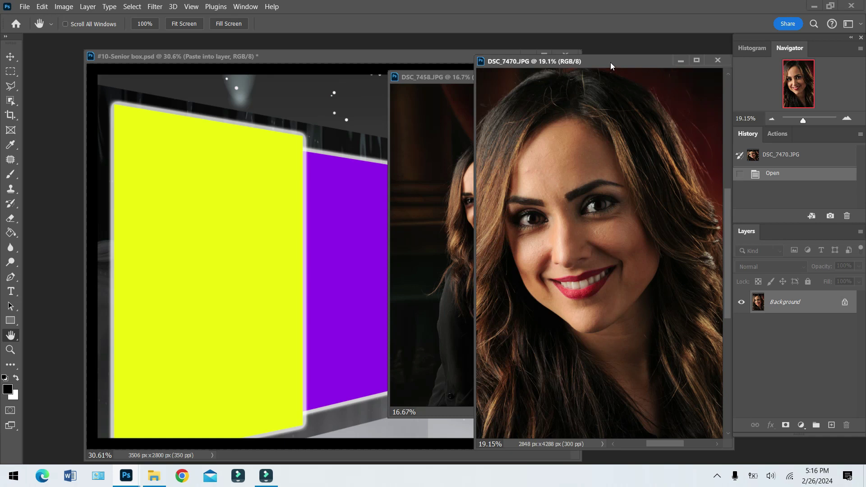
pyautogui.moveTo(610, 62); pyautogui.dragTo(691, 59)
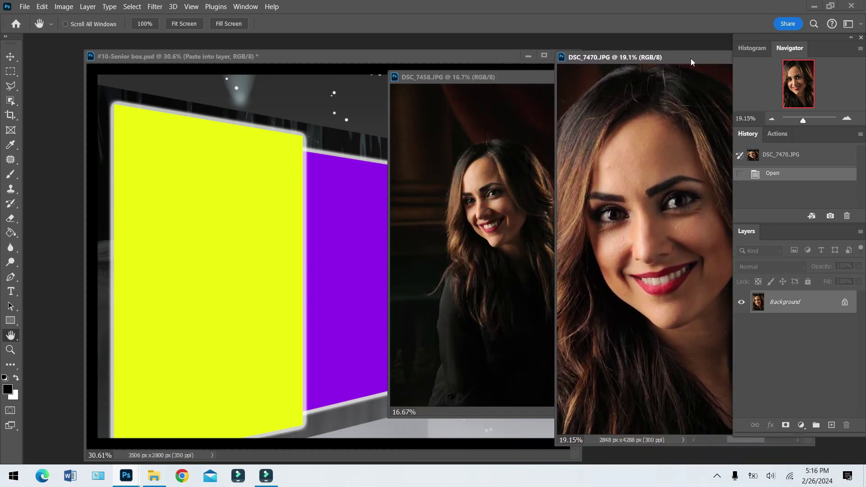
pyautogui.click(465, 78)
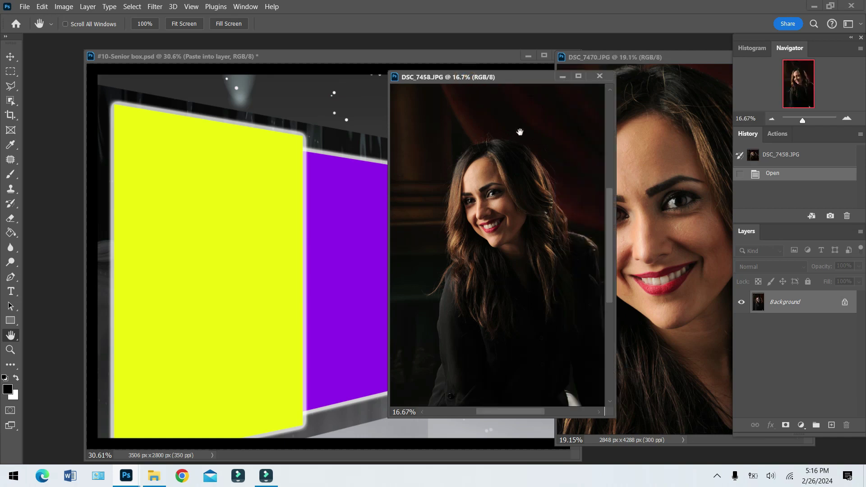
pyautogui.moveTo(466, 75); pyautogui.dragTo(461, 96)
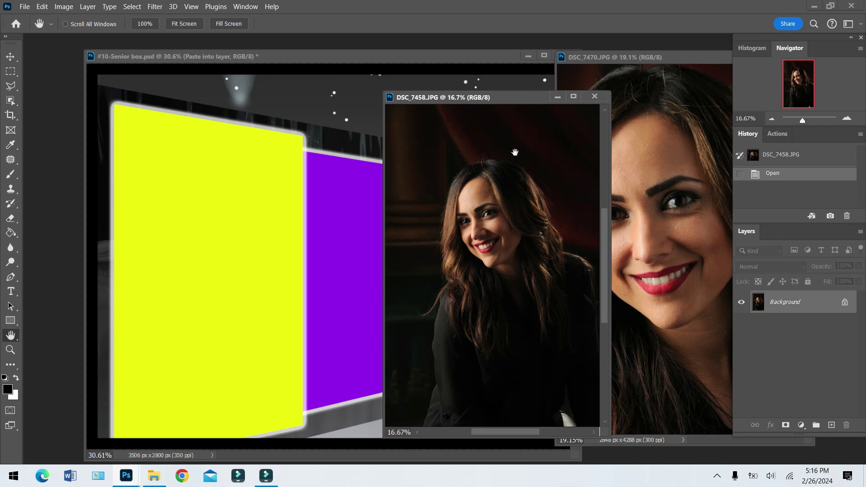
# Select and copy the entire DSC_7458 image, and close its window
pyautogui.click(132, 6)
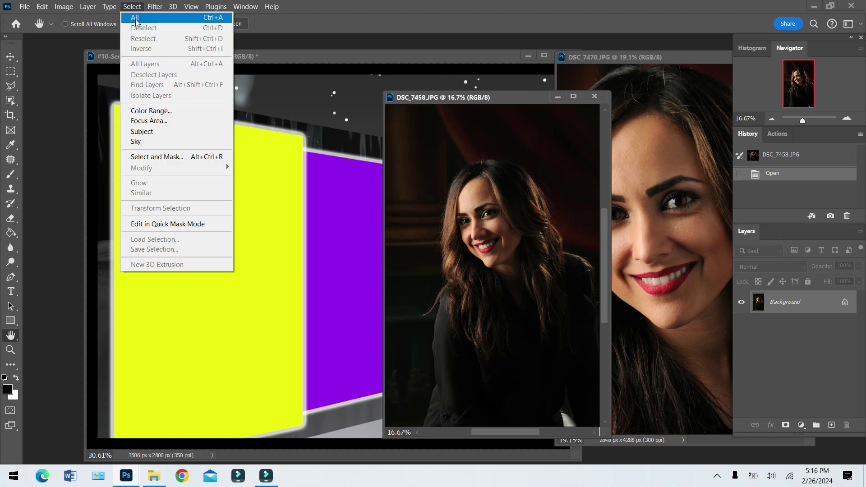
pyautogui.click(136, 19)
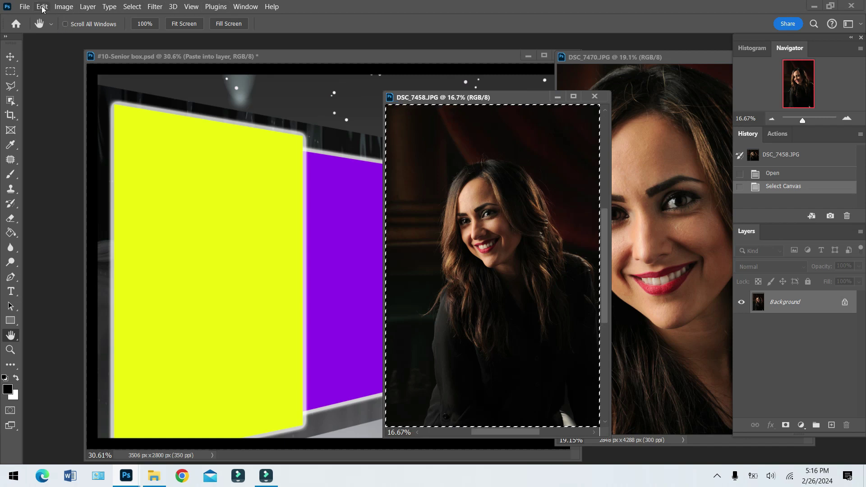
pyautogui.click(42, 7)
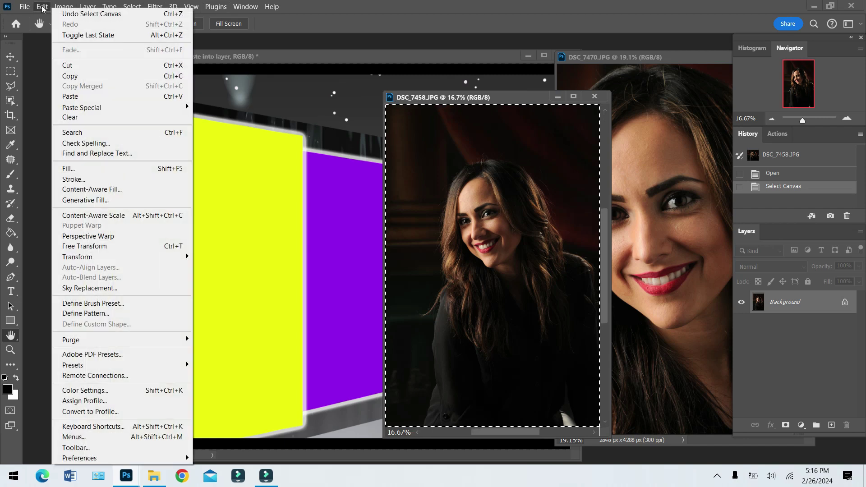
pyautogui.click(70, 76)
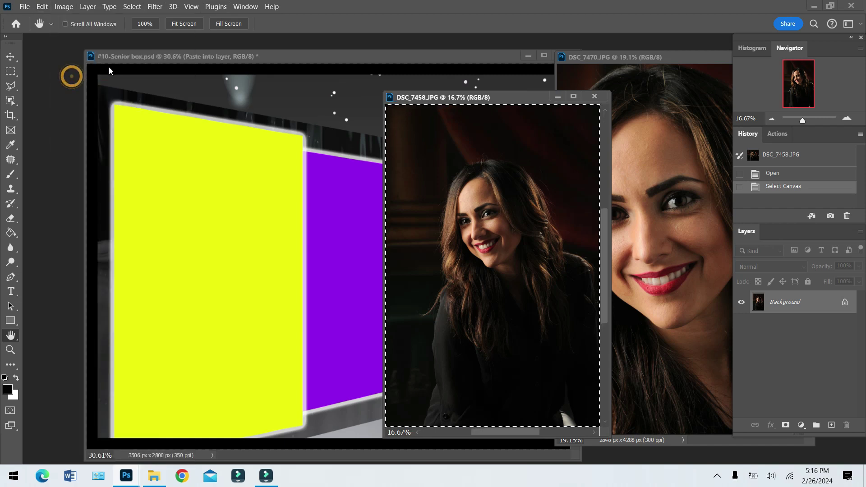
pyautogui.click(594, 97)
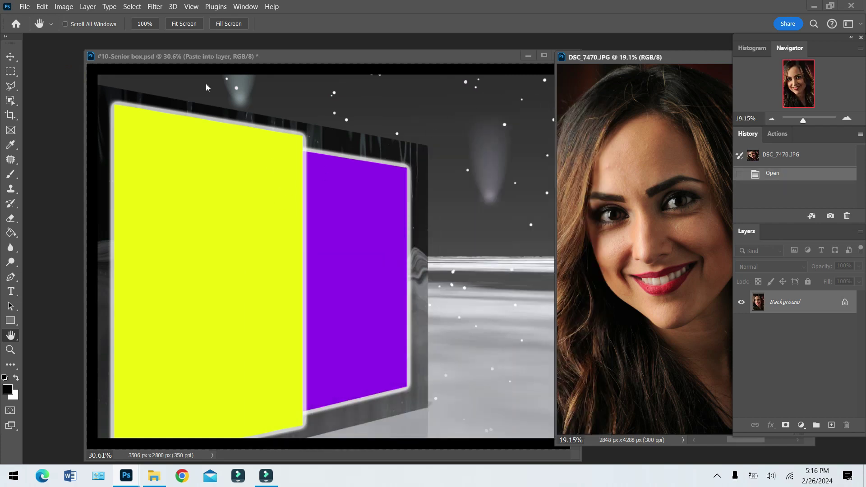
# Paste the copied portrait into the yellow panel's selection in #10-Senior box with Paste Into and move it to centre the face
pyautogui.click(230, 56)
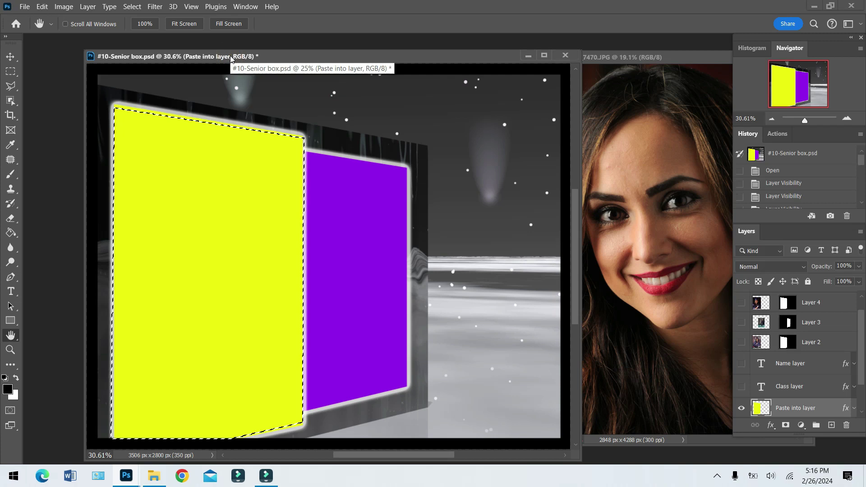
pyautogui.click(42, 7)
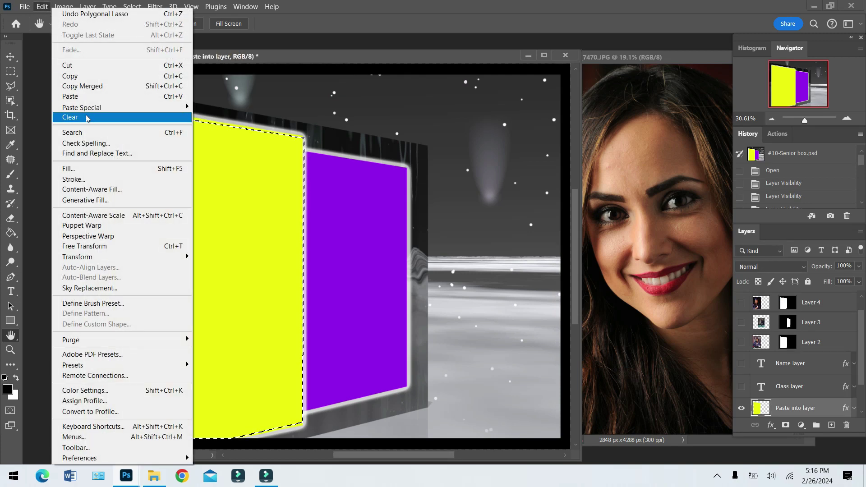
pyautogui.moveTo(87, 111)
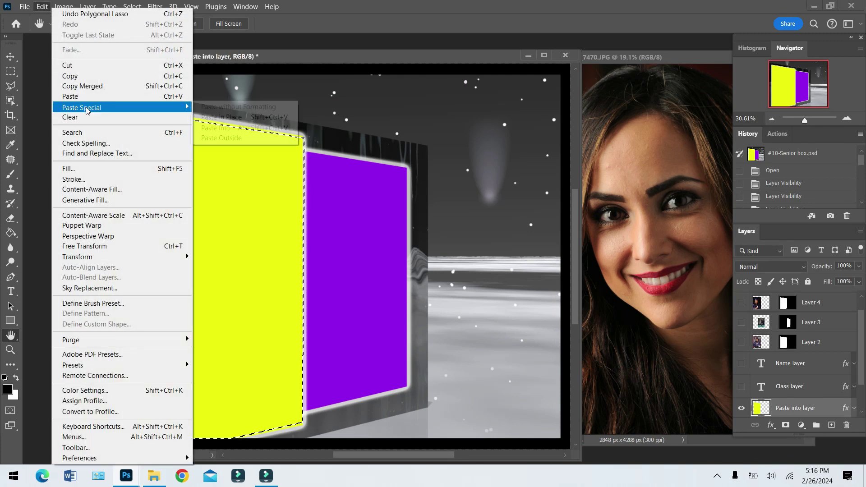
pyautogui.click(230, 129)
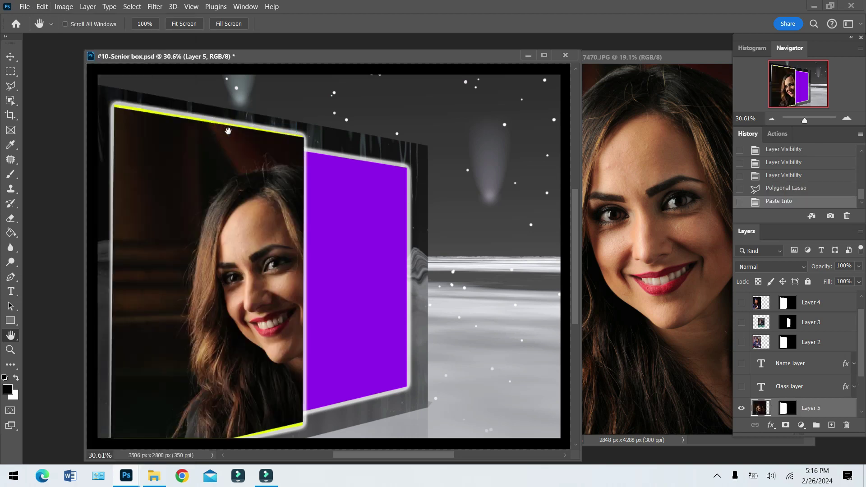
pyautogui.click(10, 56)
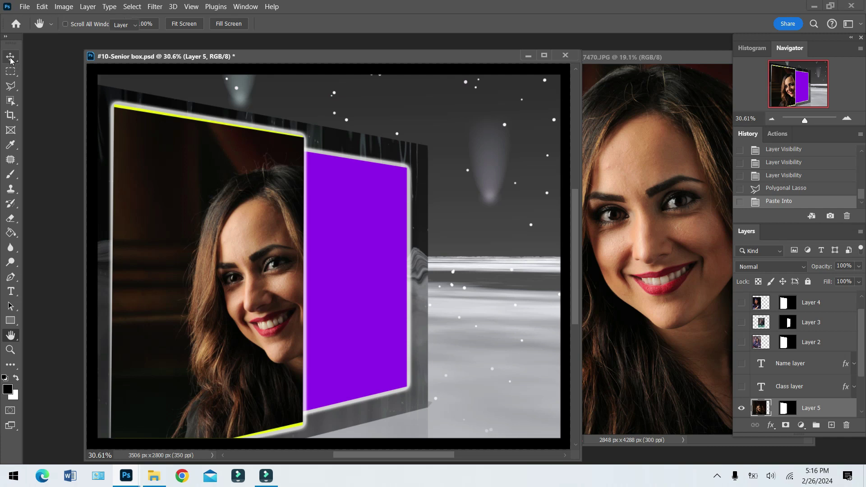
pyautogui.moveTo(160, 259); pyautogui.dragTo(126, 260)
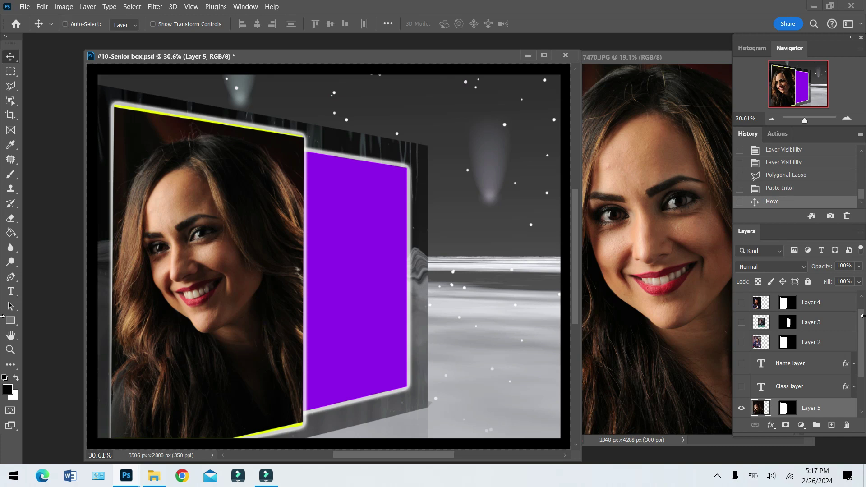
# Scale the pasted portrait to about 57% with Free Transform and position it to fill the yellow panel
pyautogui.hotkey('ctrl', 't')
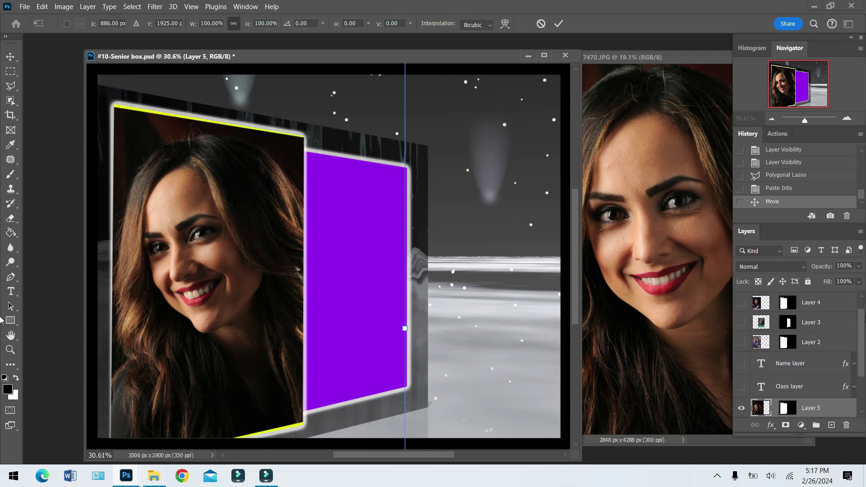
pyautogui.moveTo(160, 102); pyautogui.dragTo(291, 146)
pyautogui.moveTo(145, 77); pyautogui.dragTo(248, 267)
pyautogui.moveTo(368, 311); pyautogui.dragTo(188, 136)
pyautogui.moveTo(114, 110); pyautogui.dragTo(140, 151)
pyautogui.moveTo(222, 239); pyautogui.dragTo(169, 182)
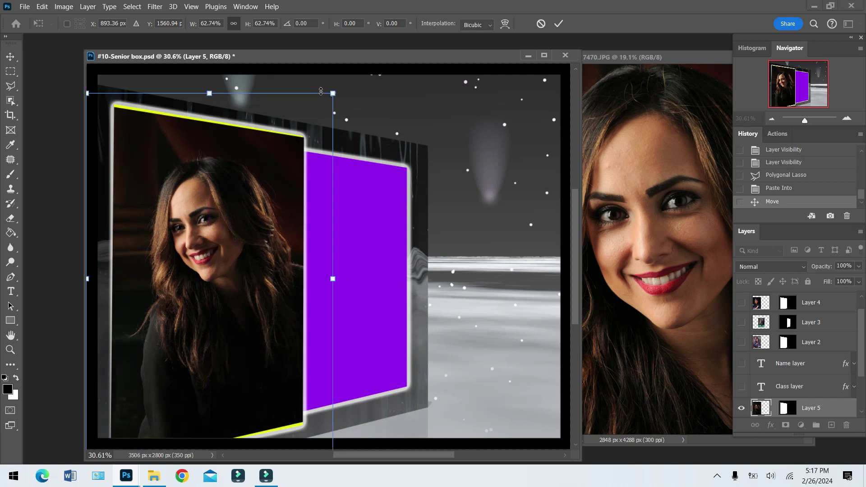
pyautogui.moveTo(332, 93); pyautogui.dragTo(302, 140)
pyautogui.moveTo(233, 214); pyautogui.dragTo(246, 193)
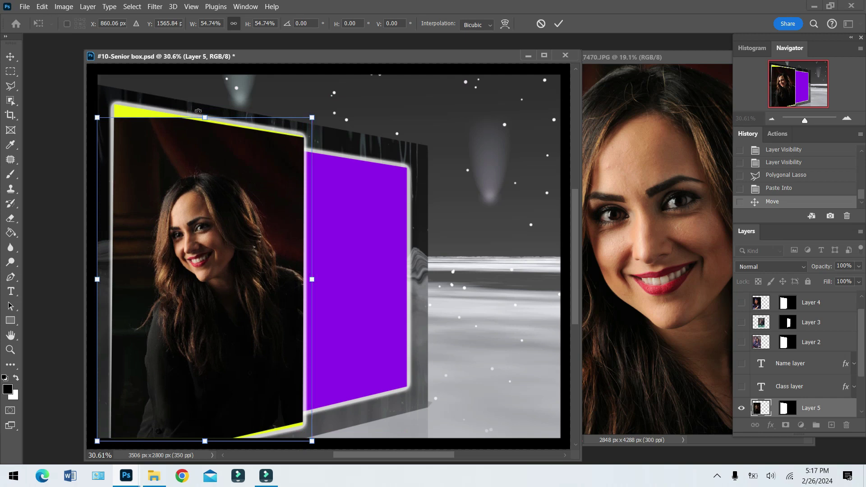
pyautogui.moveTo(204, 117); pyautogui.dragTo(202, 104)
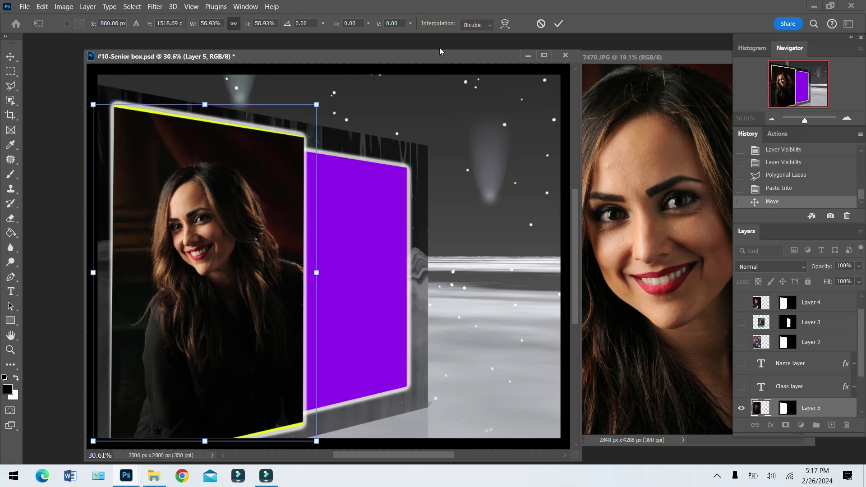
pyautogui.click(556, 25)
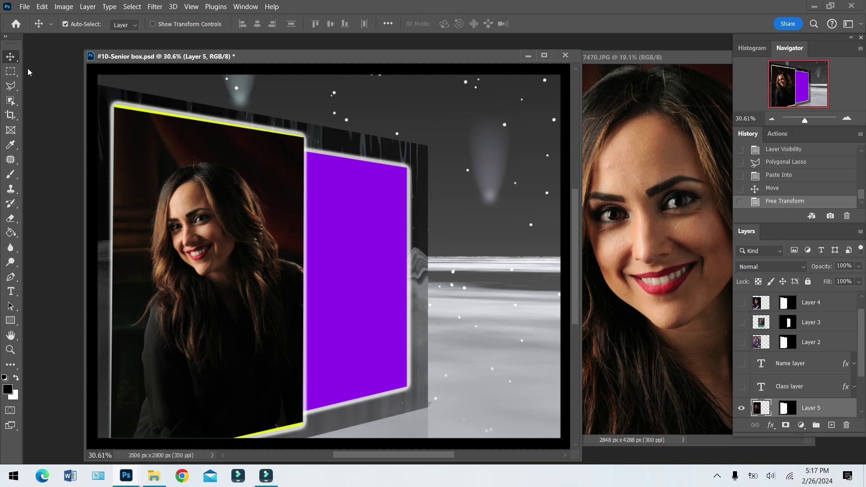
# Select the purple panel's Paste into layer and toggle its visibility to check it
pyautogui.click(355, 235)
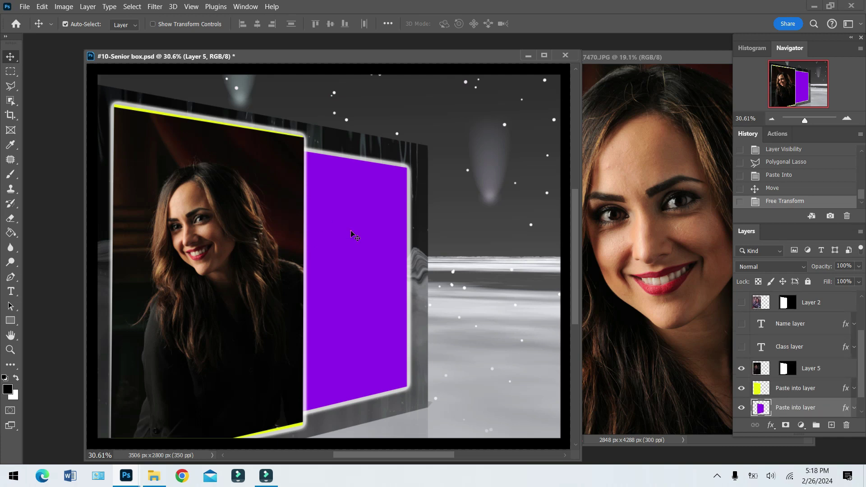
pyautogui.click(741, 408)
pyautogui.click(741, 408)
pyautogui.click(743, 407)
pyautogui.click(742, 407)
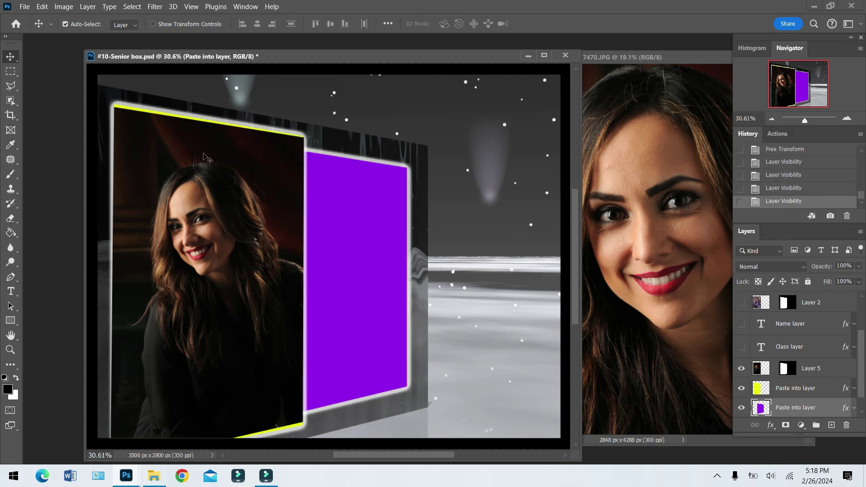
# Outline the purple panel corner to corner with the Polygonal Lasso to make a closed selection
pyautogui.click(18, 91)
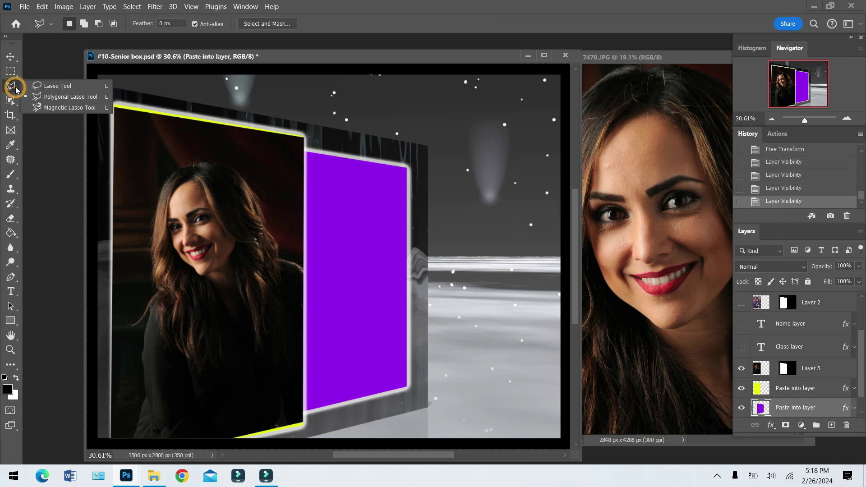
pyautogui.click(40, 94)
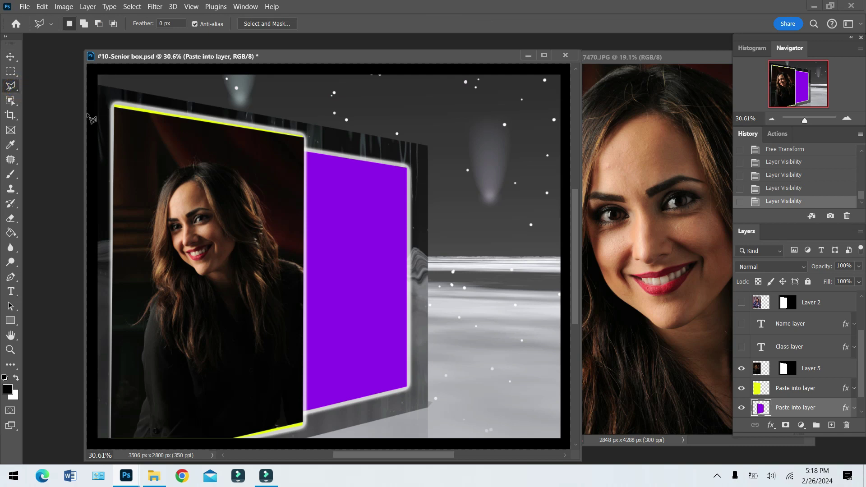
pyautogui.click(307, 154)
pyautogui.click(406, 169)
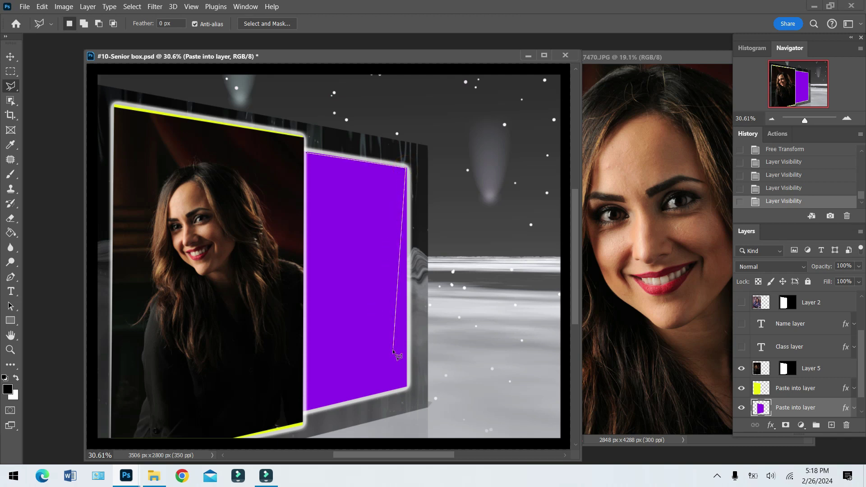
pyautogui.click(407, 385)
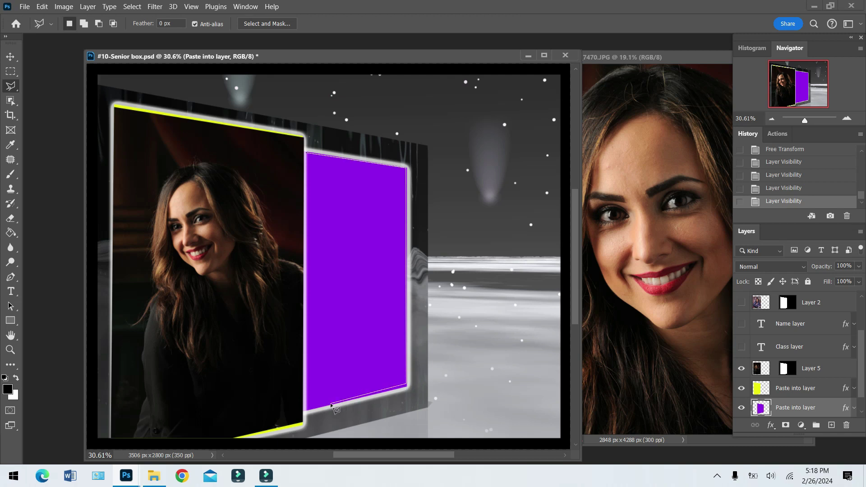
pyautogui.click(307, 408)
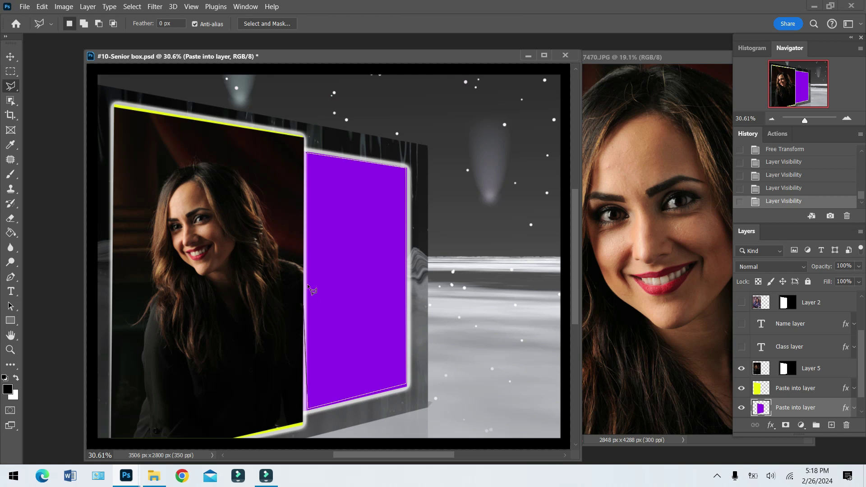
pyautogui.click(307, 155)
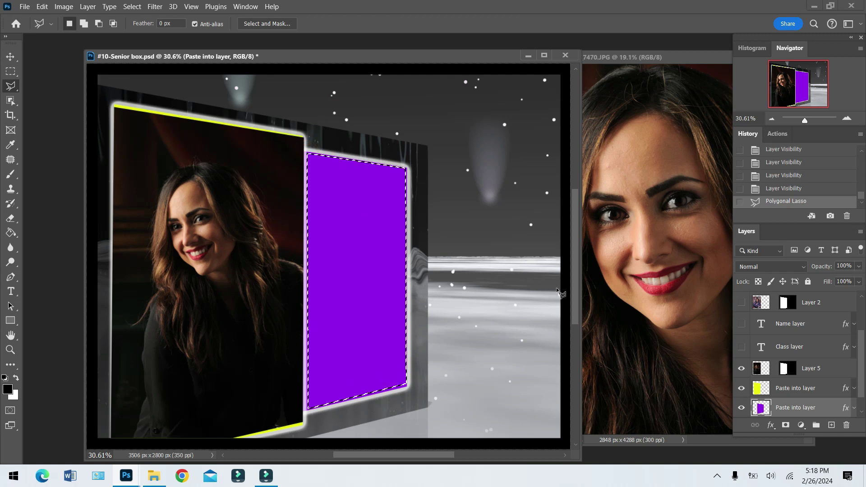
# Bring the DSC_7470 window fully into view, then select and copy its entire image
pyautogui.click(648, 57)
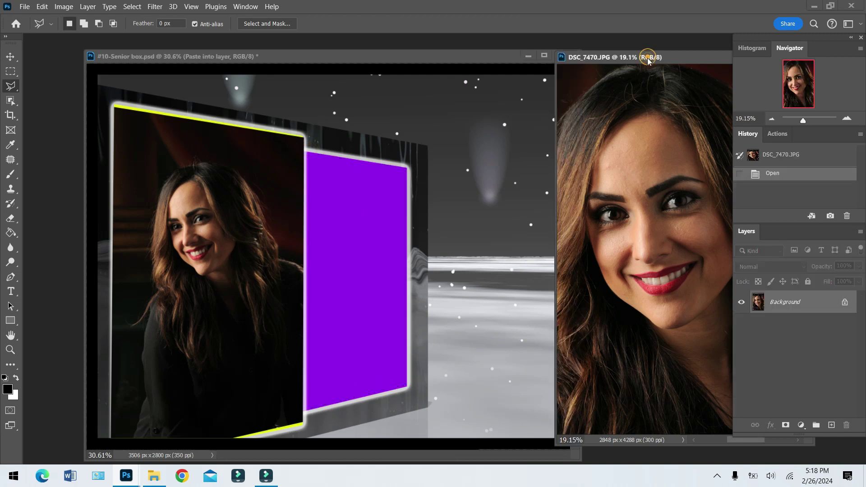
pyautogui.moveTo(648, 57); pyautogui.dragTo(587, 82)
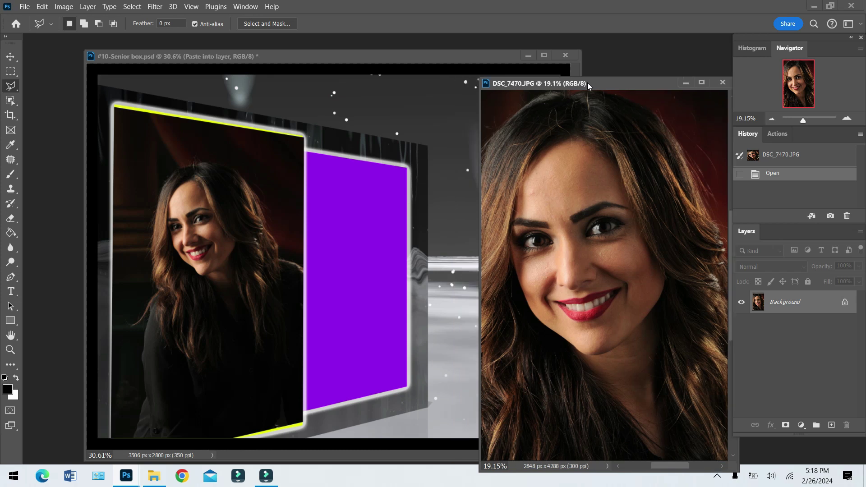
pyautogui.click(133, 7)
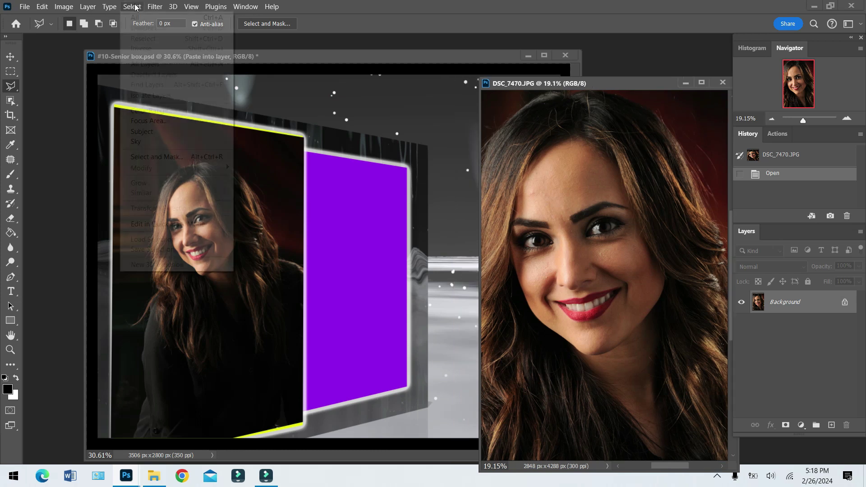
pyautogui.click(136, 18)
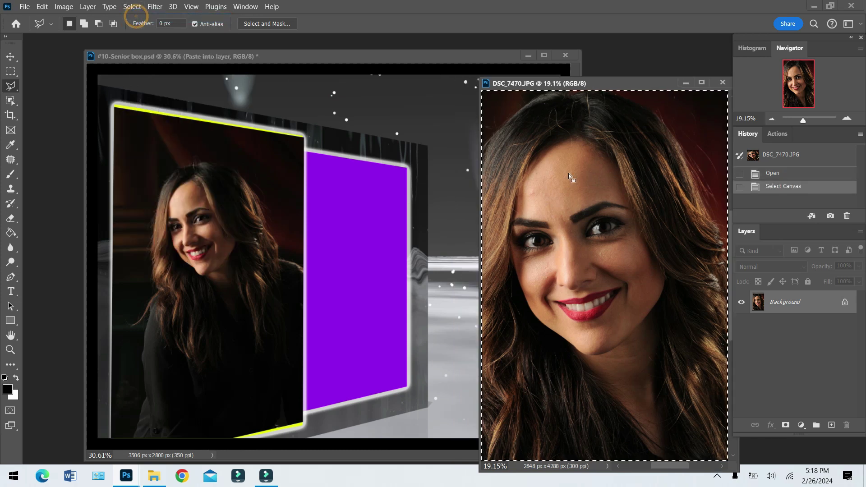
pyautogui.click(40, 8)
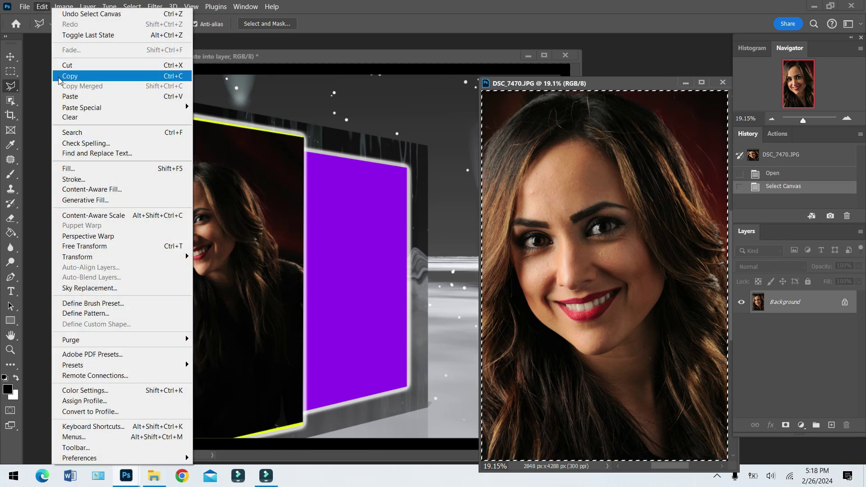
pyautogui.click(70, 77)
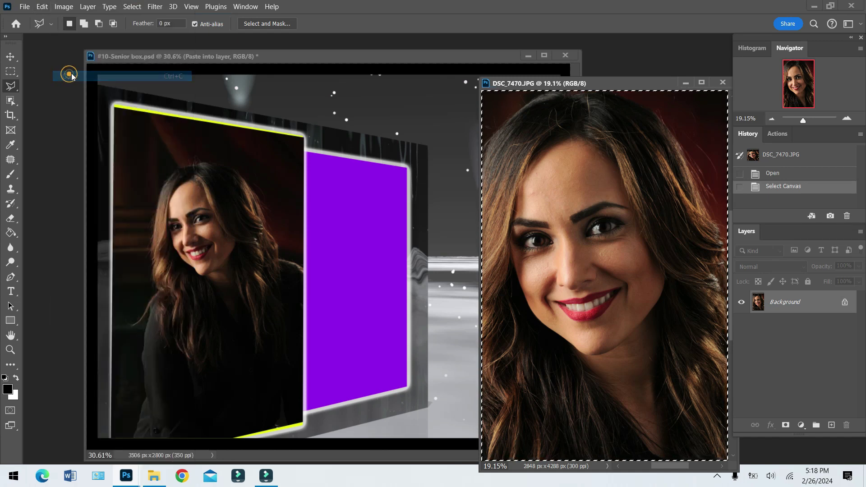
# Minimize the DSC_7470 window and paste the copied portrait into the purple panel's selection in #10-Senior box.psd
pyautogui.click(686, 83)
pyautogui.click(354, 54)
pyautogui.click(42, 6)
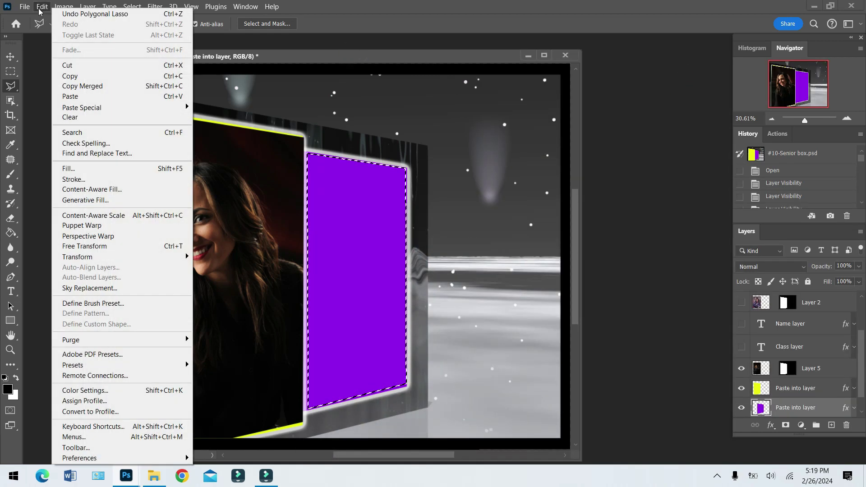
pyautogui.moveTo(86, 108)
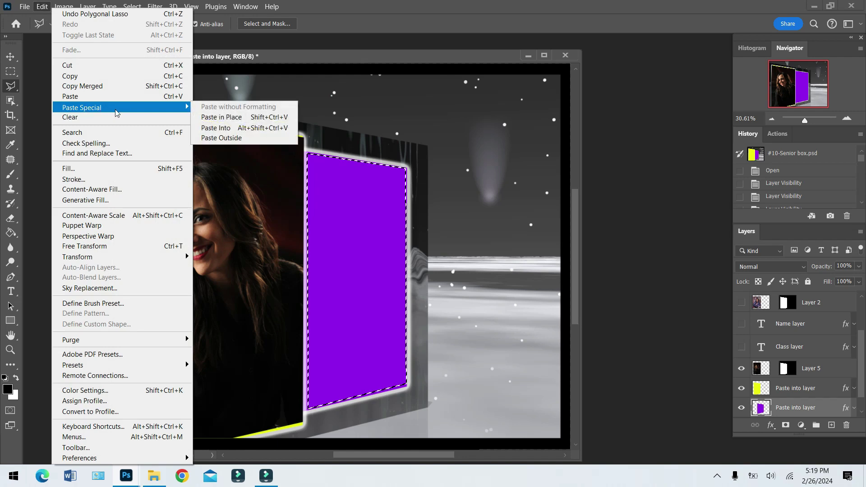
pyautogui.click(229, 129)
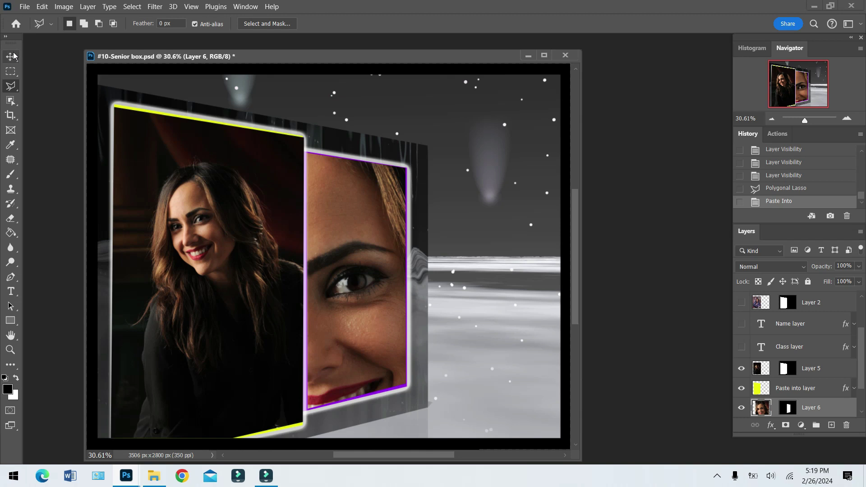
# Scale the pasted close-up portrait to about 45% with Free Transform and position the face to fill the purple panel
pyautogui.press('v')
pyautogui.moveTo(356, 288); pyautogui.dragTo(401, 339)
pyautogui.hotkey('ctrl', 't')
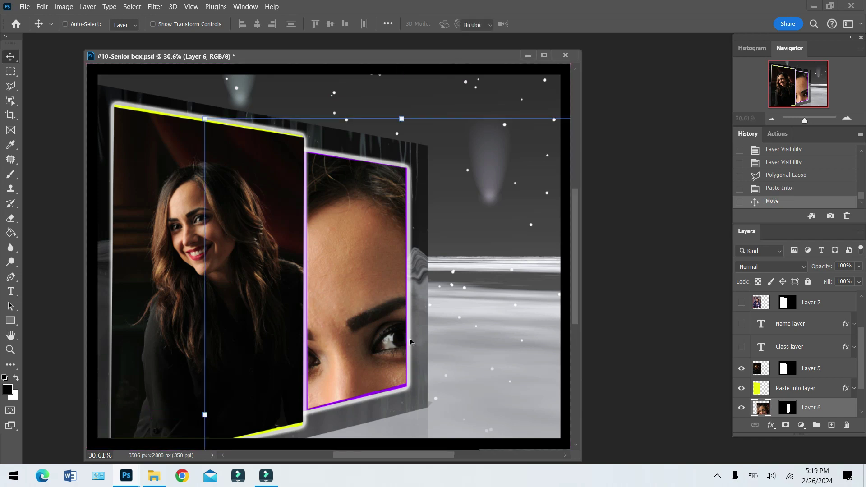
pyautogui.moveTo(202, 117); pyautogui.dragTo(387, 280)
pyautogui.moveTo(401, 327); pyautogui.dragTo(277, 134)
pyautogui.moveTo(200, 104); pyautogui.dragTo(222, 137)
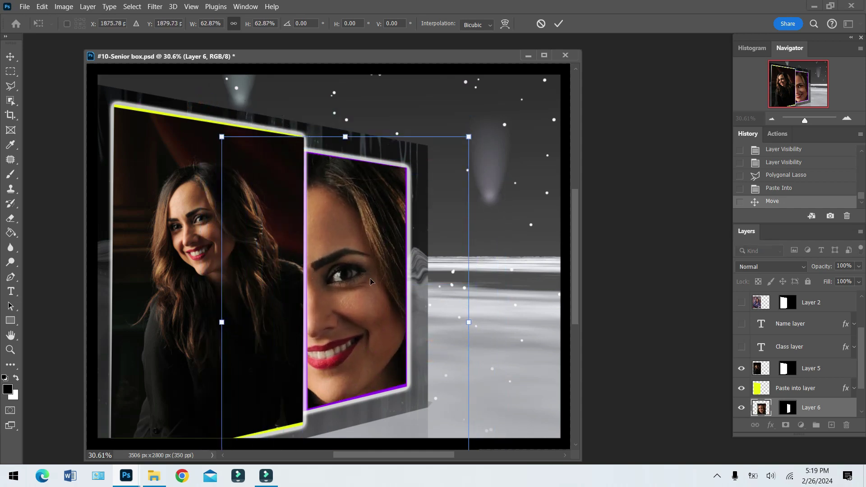
pyautogui.moveTo(364, 305); pyautogui.dragTo(388, 289)
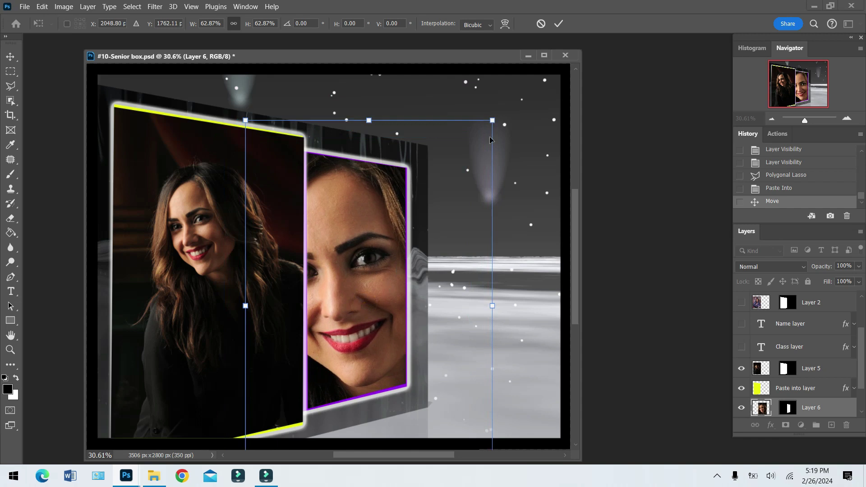
pyautogui.moveTo(492, 120); pyautogui.dragTo(450, 183)
pyautogui.moveTo(374, 293); pyautogui.dragTo(387, 251)
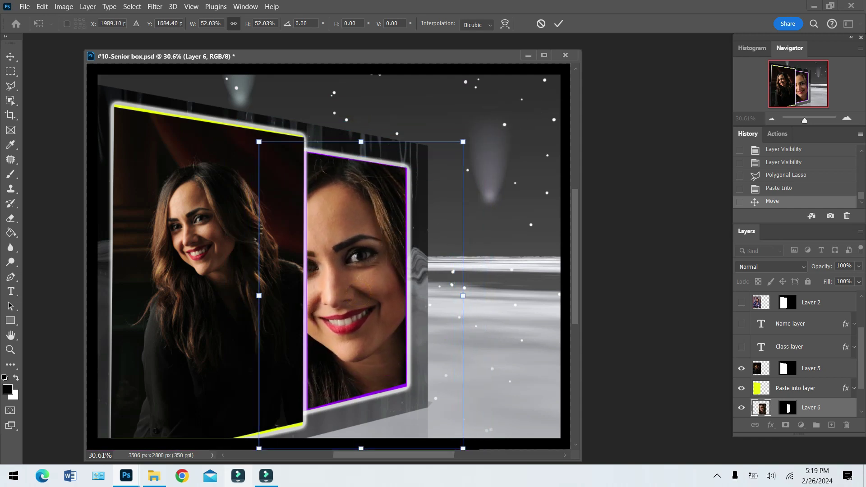
pyautogui.moveTo(258, 448); pyautogui.dragTo(292, 413)
pyautogui.moveTo(360, 370)
pyautogui.mouseDown()
pyautogui.moveTo(371, 383)
pyautogui.moveTo(359, 369)
pyautogui.mouseUp()
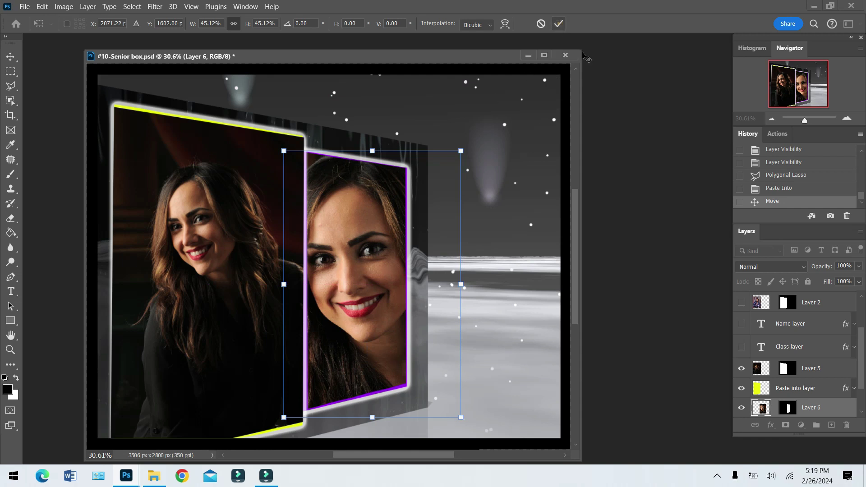
pyautogui.click(559, 24)
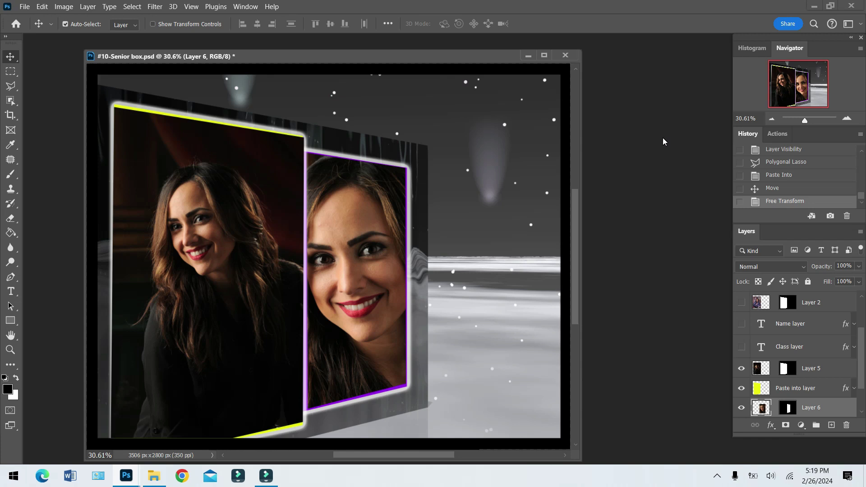
# Make the Class layer and the Name layer visible
pyautogui.moveTo(862, 355); pyautogui.dragTo(862, 394)
pyautogui.scroll(2, 857, 365)
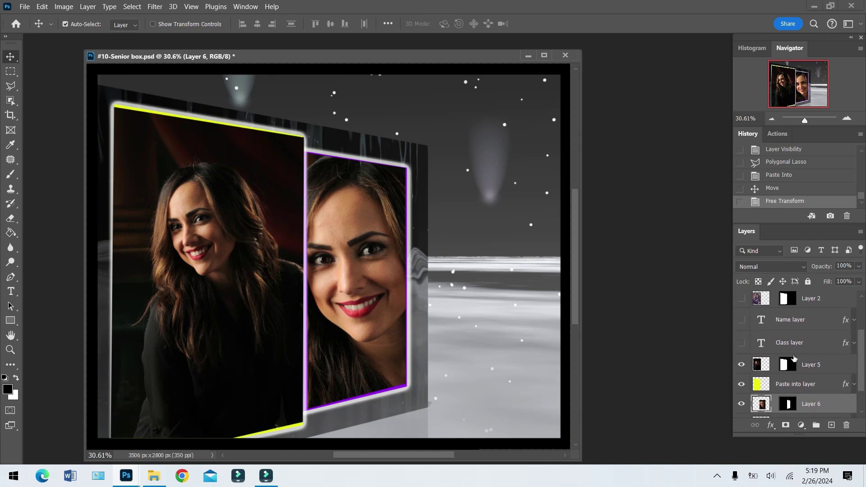
pyautogui.click(741, 344)
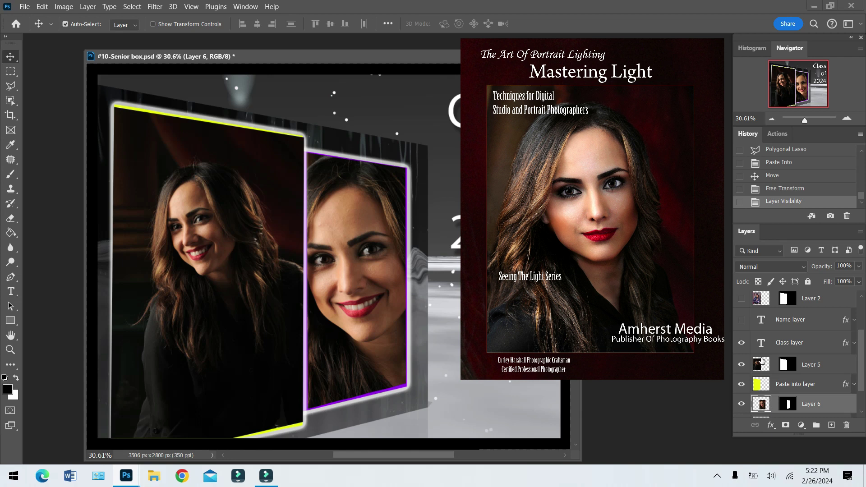
pyautogui.click(741, 343)
pyautogui.click(741, 343)
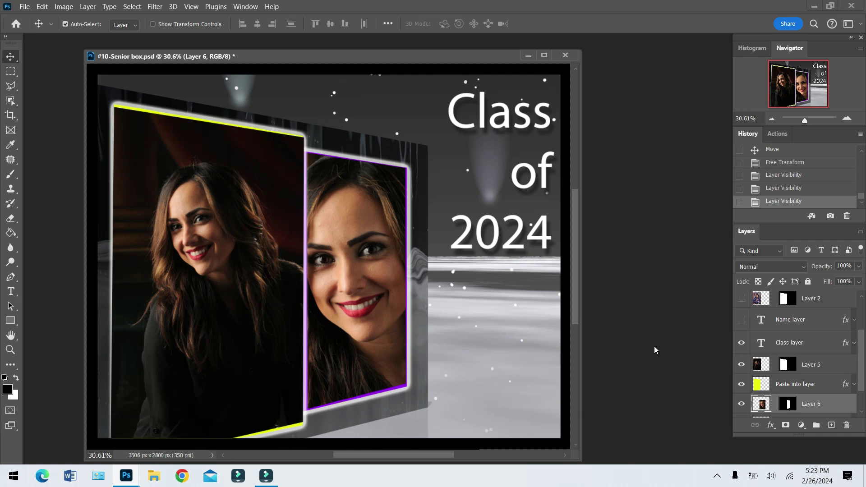
pyautogui.click(741, 320)
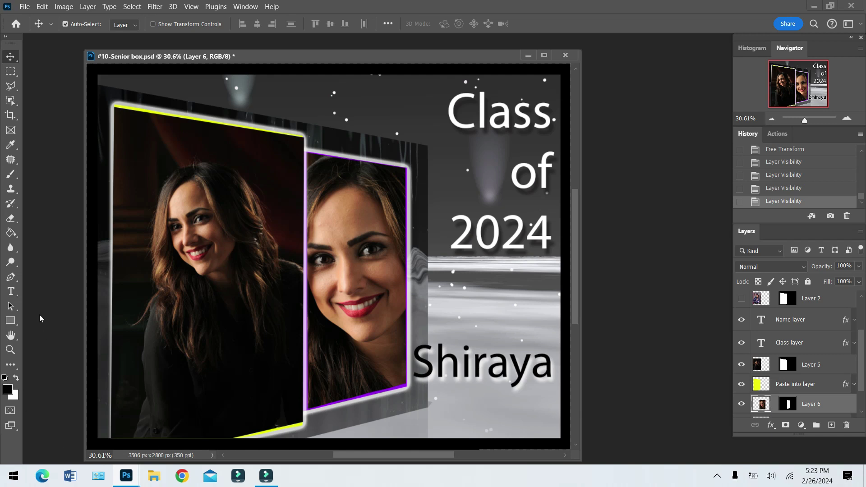
# Replace the text of the Name layer with the pictured student's first name using the Type tool
pyautogui.click(11, 292)
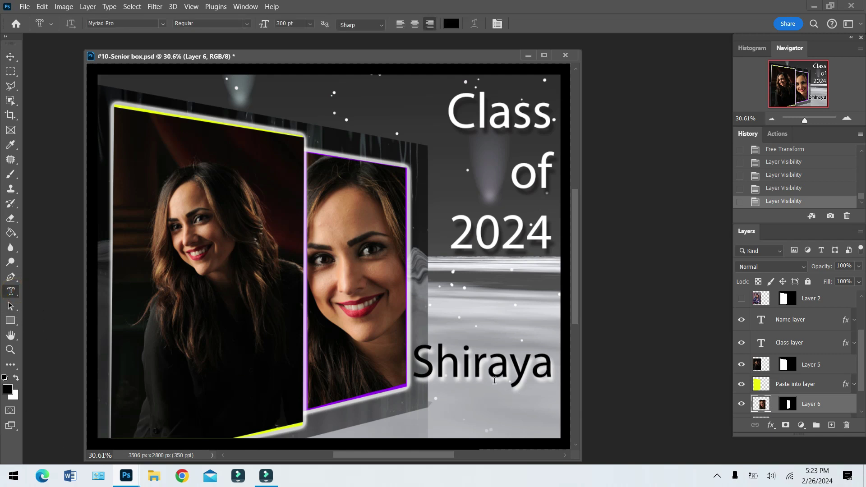
pyautogui.click(530, 371)
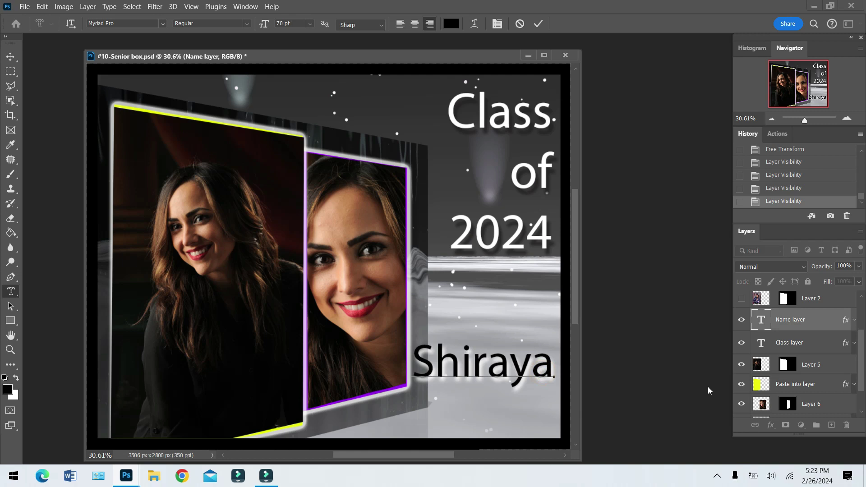
pyautogui.press('BackSpace')
pyautogui.press('BackSpace')
pyautogui.press('BackSpace')
pyautogui.press('BackSpace')
pyautogui.press('BackSpace')
pyautogui.press('BackSpace')
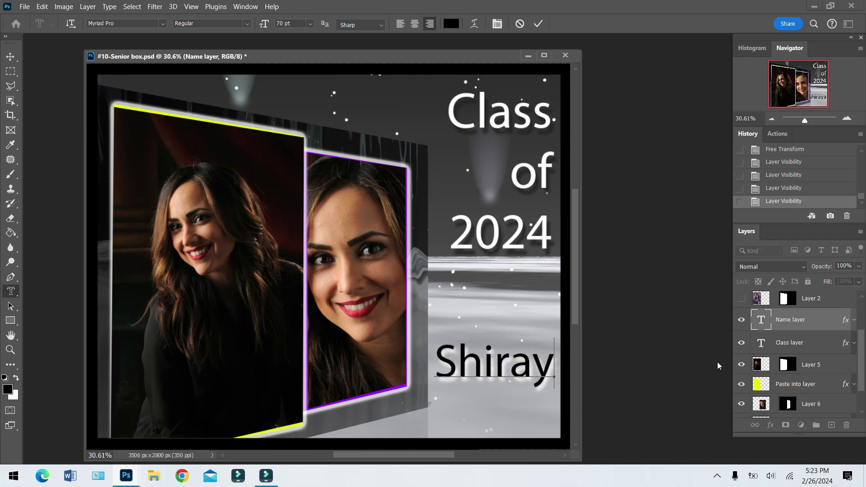
pyautogui.press('BackSpace')
pyautogui.write('Moni')
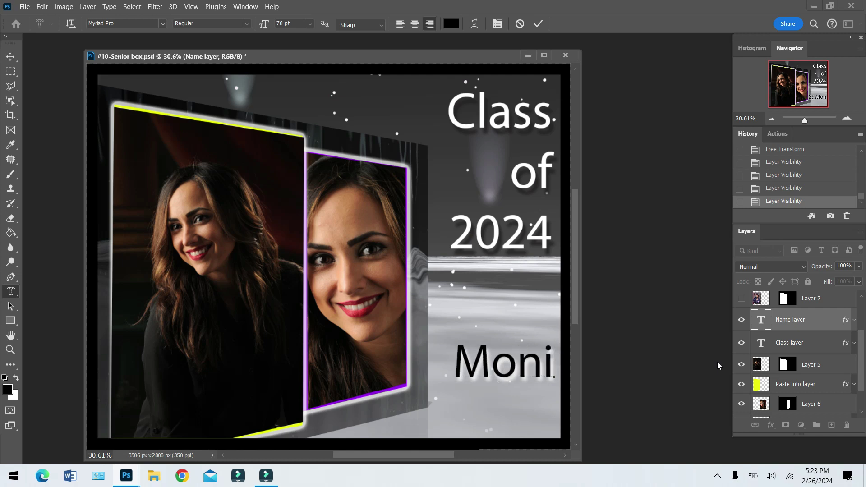
pyautogui.write('ca')
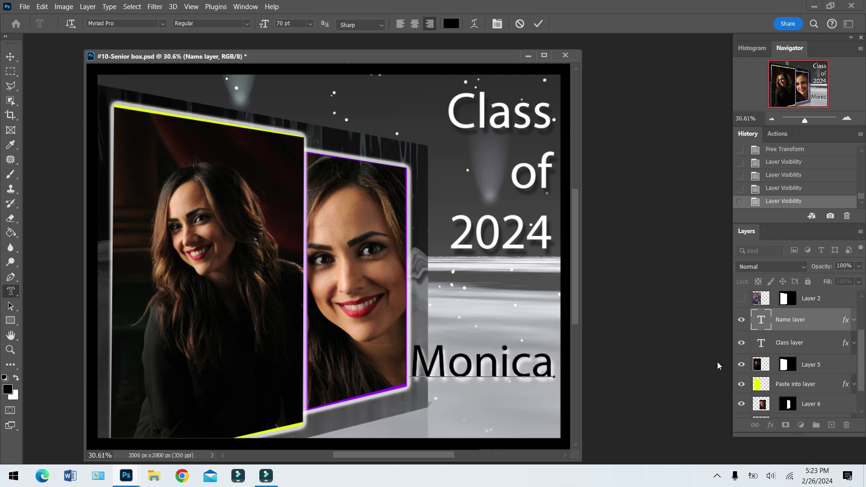
pyautogui.click(537, 25)
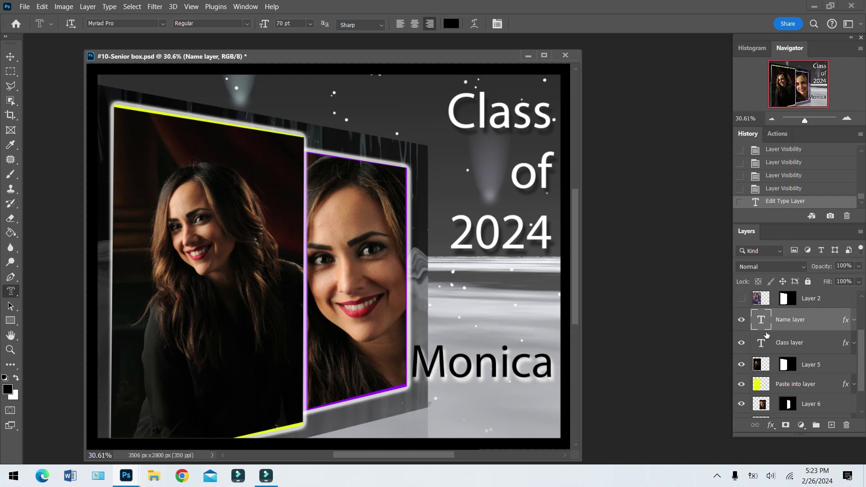
# Scale the name text to about 82%, rotate it to about -13.8° and place it below 2024 with Free Transform
pyautogui.click(742, 320)
pyautogui.click(741, 321)
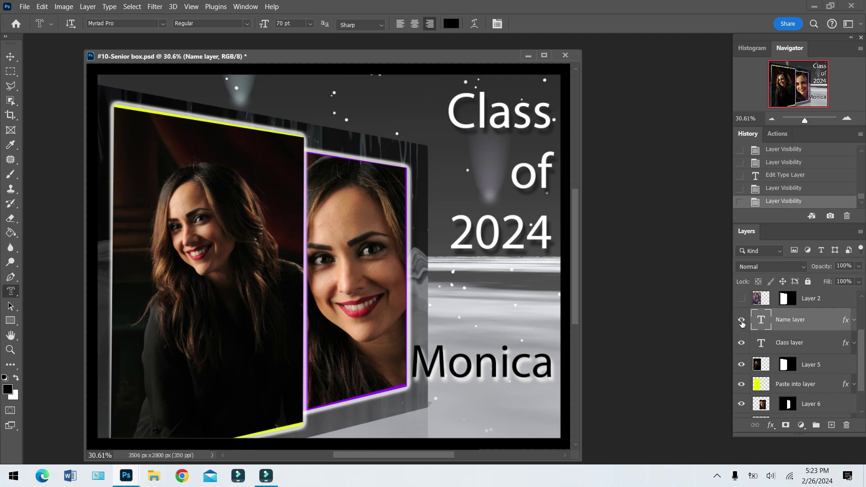
pyautogui.hotkey('ctrl', 't')
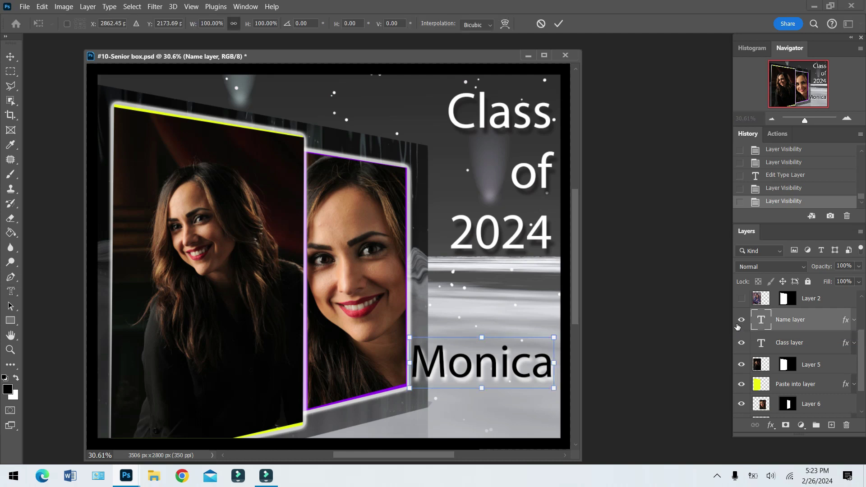
pyautogui.moveTo(395, 330); pyautogui.dragTo(412, 353)
pyautogui.moveTo(470, 369); pyautogui.dragTo(471, 303)
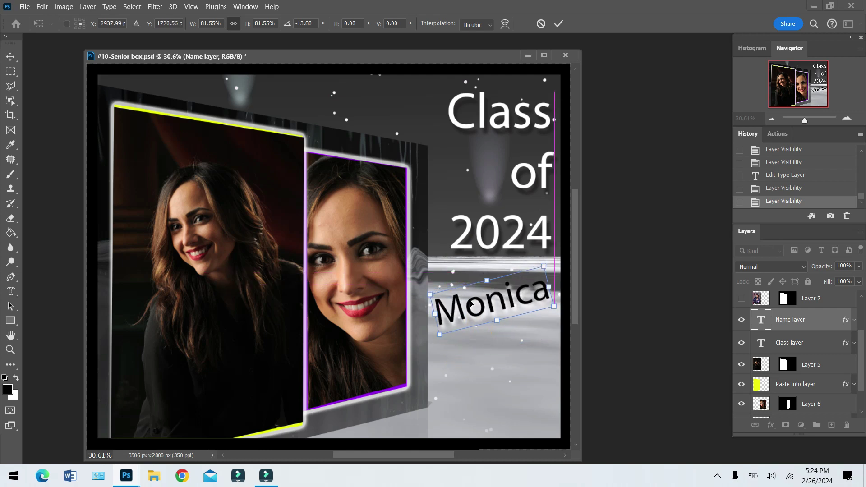
pyautogui.click(559, 23)
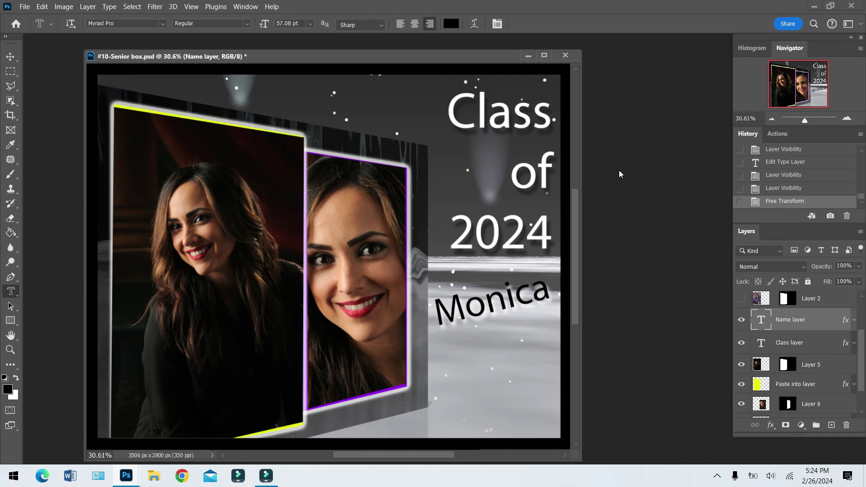
# Choose the Photo Nation brush preset at 838 px for the Brush tool
pyautogui.press('b')
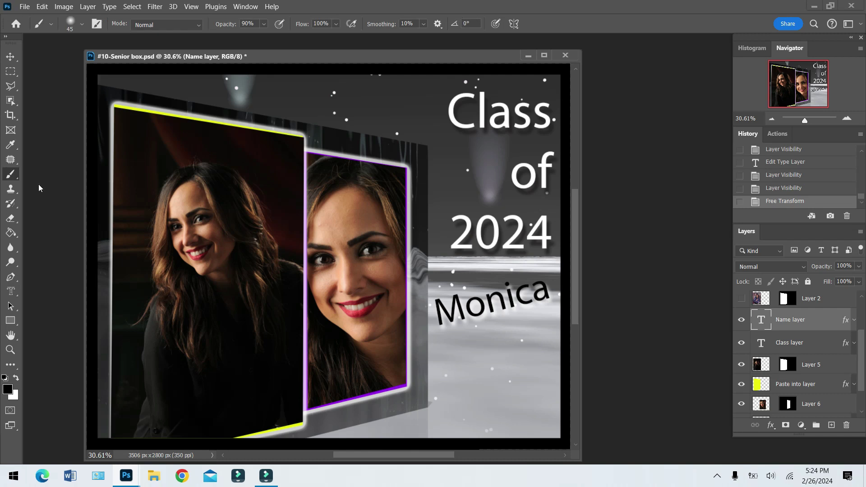
pyautogui.click(15, 182)
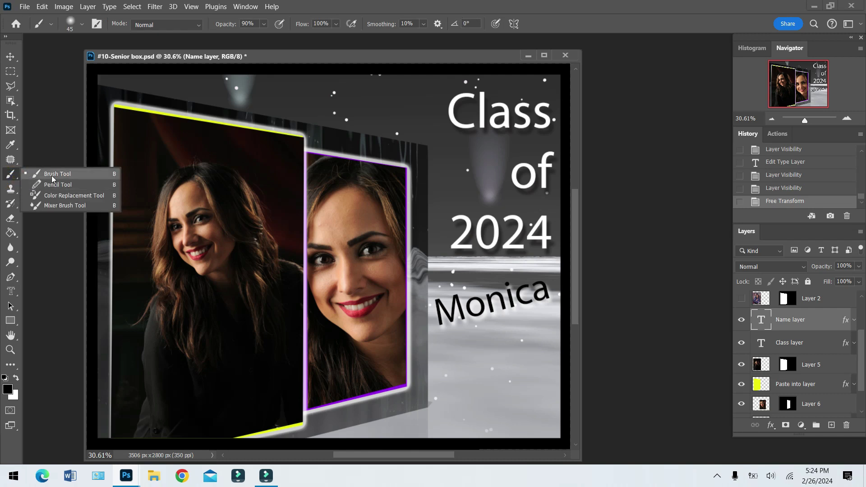
pyautogui.click(51, 175)
pyautogui.click(78, 24)
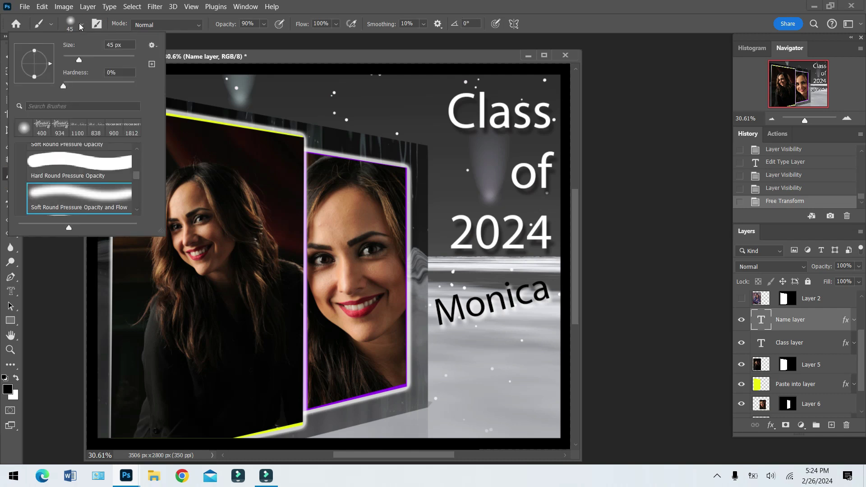
pyautogui.scroll(-5, 76, 192)
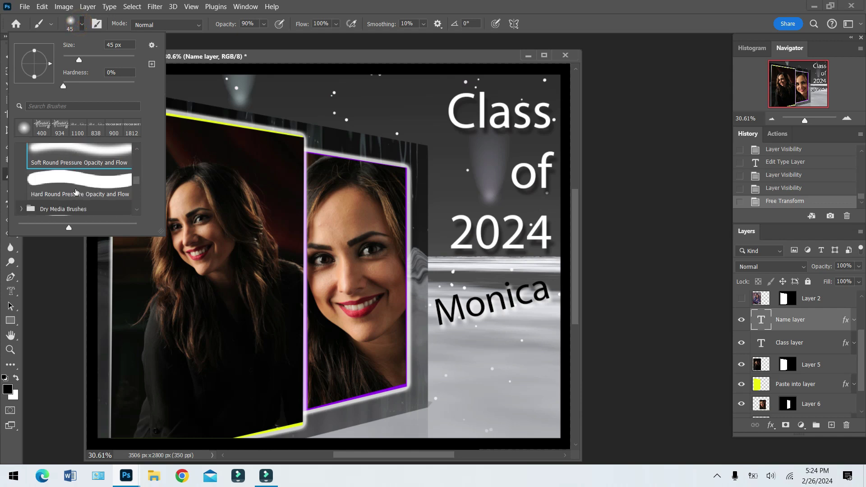
pyautogui.scroll(-6, 76, 192)
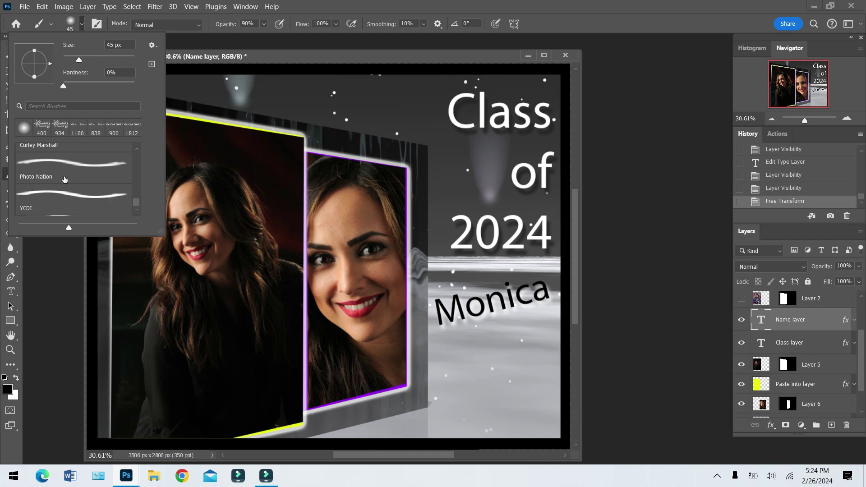
pyautogui.click(41, 176)
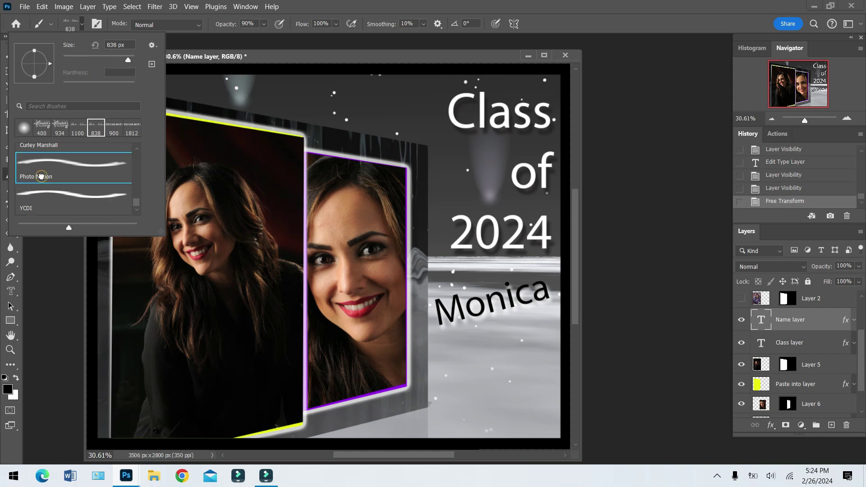
pyautogui.click(53, 280)
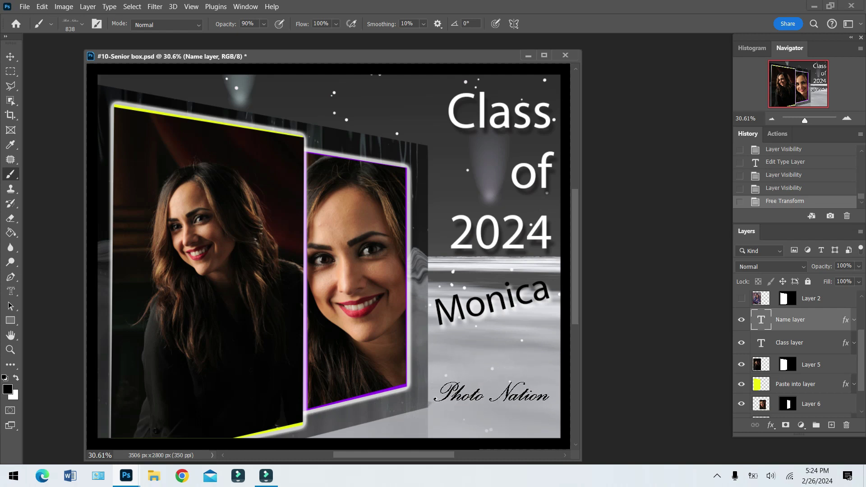
# Undo the Photo Nation brush stamp and add a new empty layer above the Name layer
pyautogui.hotkey('ctrl', 'shift', 'alt', 'n')
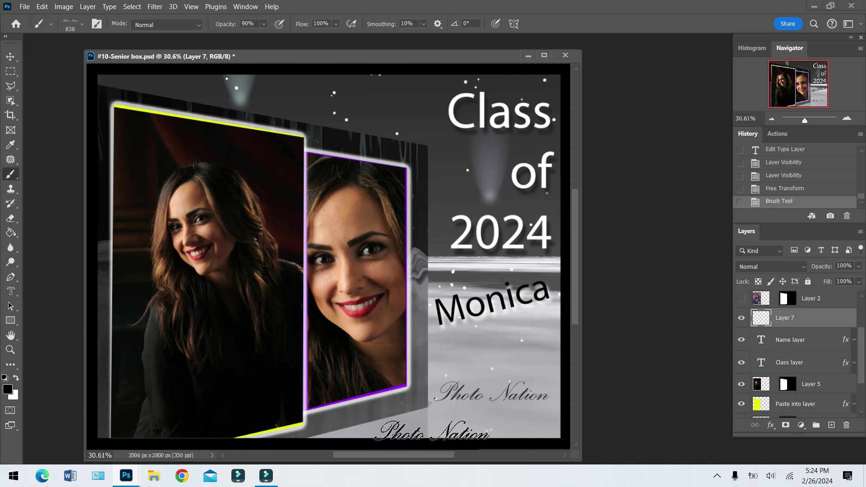
pyautogui.click(776, 190)
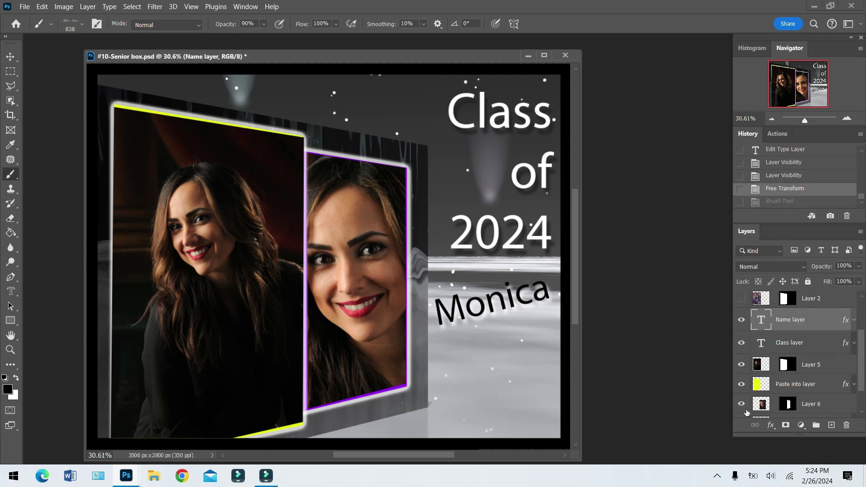
pyautogui.click(832, 425)
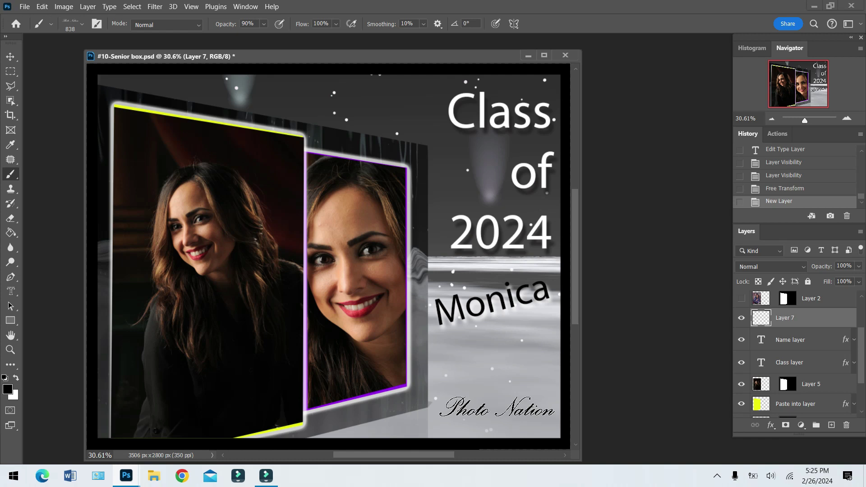
# Set the Photo Nation brush size to 900 px
pyautogui.press(']')
pyautogui.press(']')
pyautogui.press(']')
pyautogui.press(']')
pyautogui.press(']')
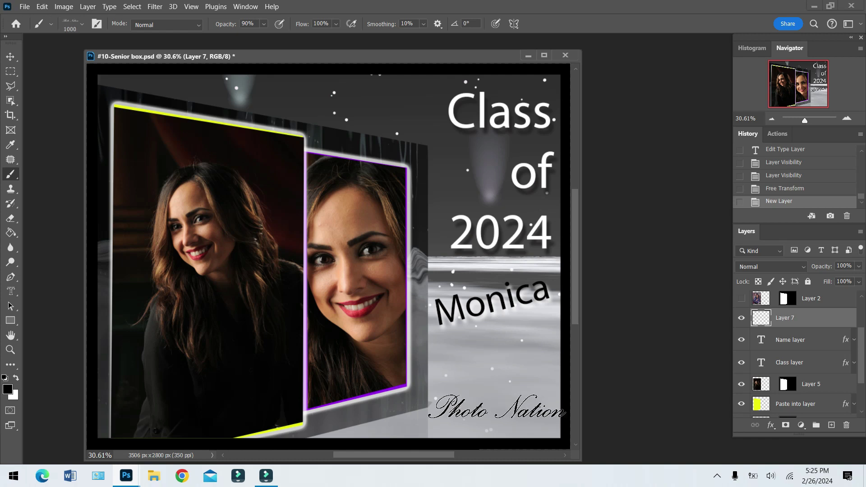
pyautogui.press('[')
pyautogui.press('[')
pyautogui.press('[')
pyautogui.press('[')
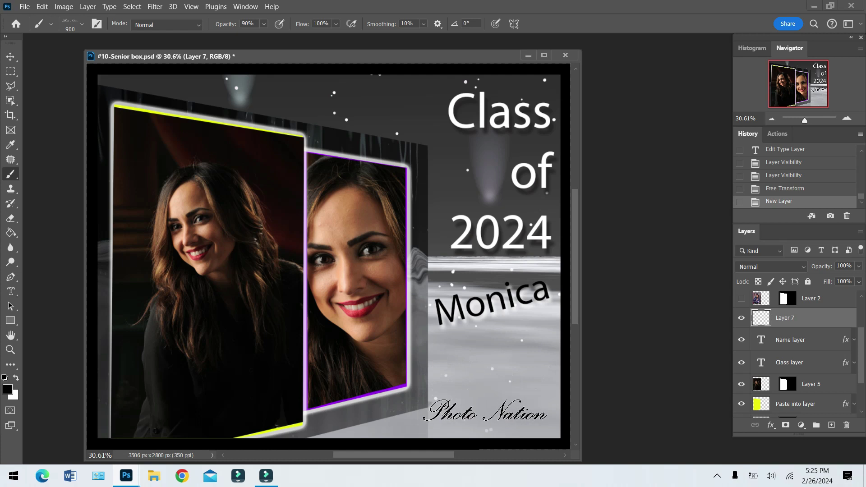
# Stamp the Photo Nation signature in black below the name and toggle its layer's visibility to compare
pyautogui.click(491, 408)
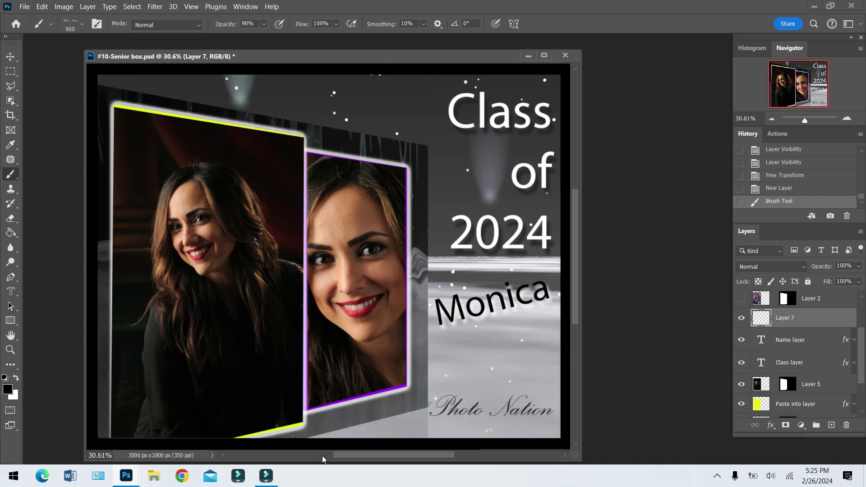
pyautogui.click(741, 319)
pyautogui.click(741, 319)
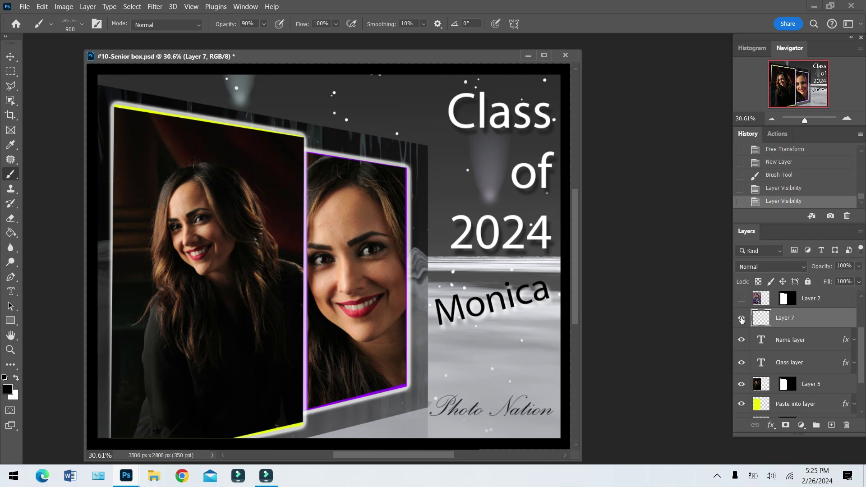
pyautogui.click(741, 319)
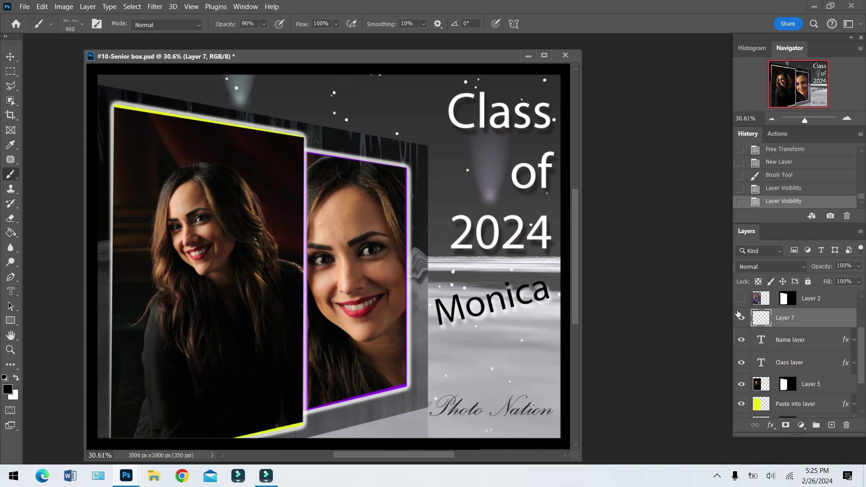
pyautogui.click(773, 189)
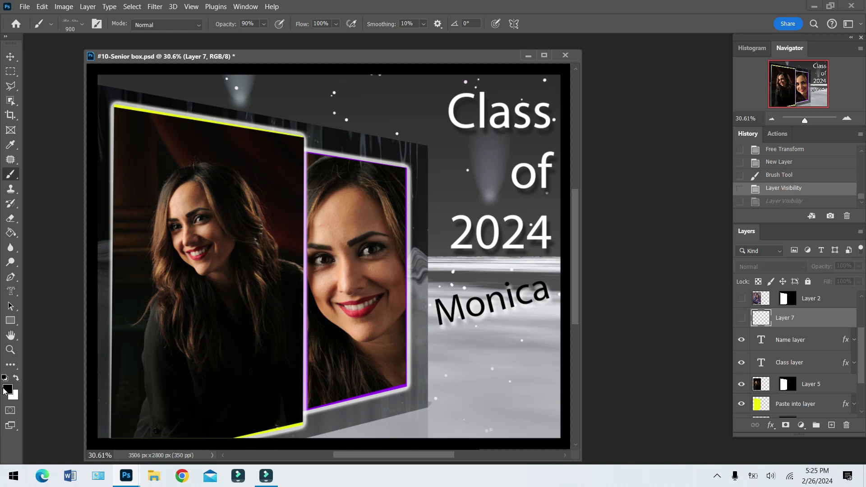
# Set the foreground color to yellow f3d113
pyautogui.click(5, 390)
pyautogui.click(491, 363)
pyautogui.click(469, 247)
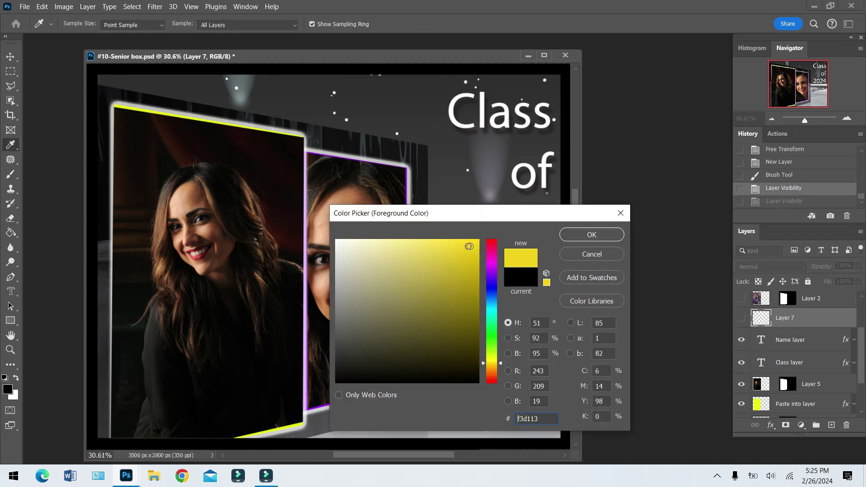
pyautogui.click(603, 232)
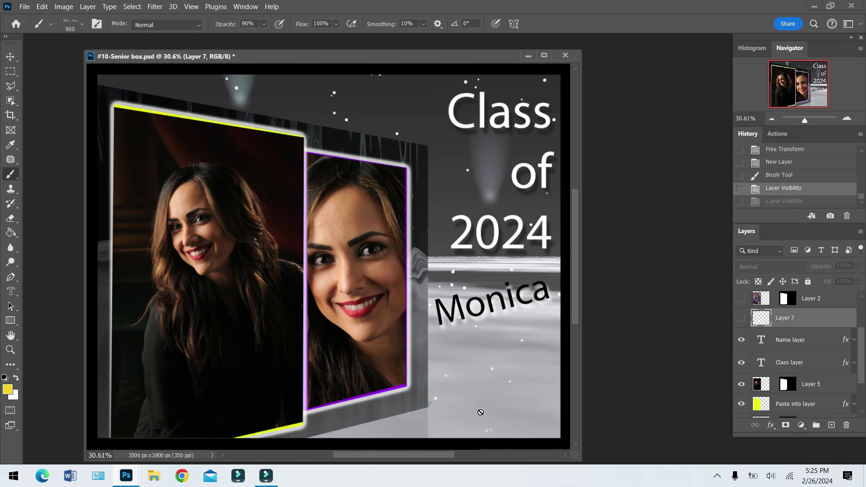
# Delete the black signature's layer and stamp the Photo Nation brush in yellow below the name on a new layer
pyautogui.click(741, 318)
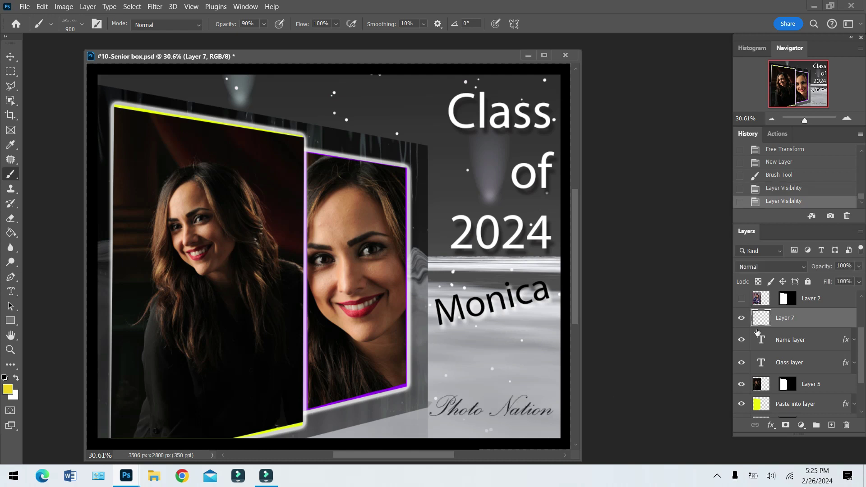
pyautogui.moveTo(801, 318); pyautogui.dragTo(846, 426)
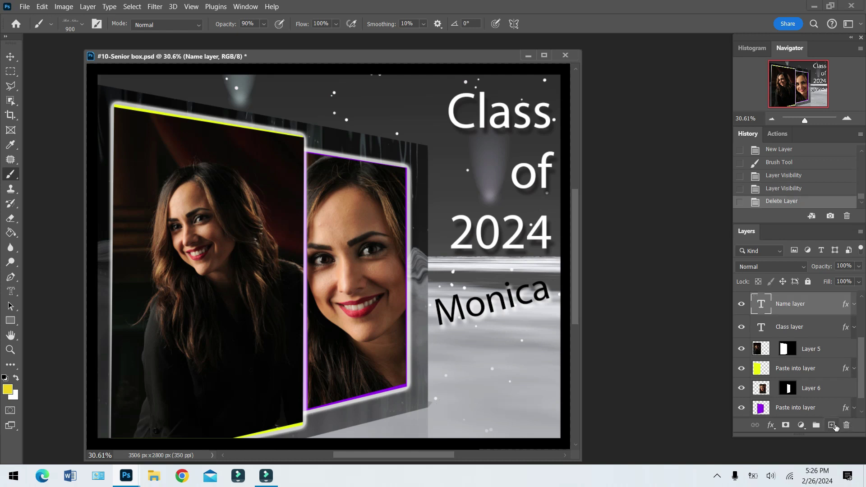
pyautogui.click(831, 426)
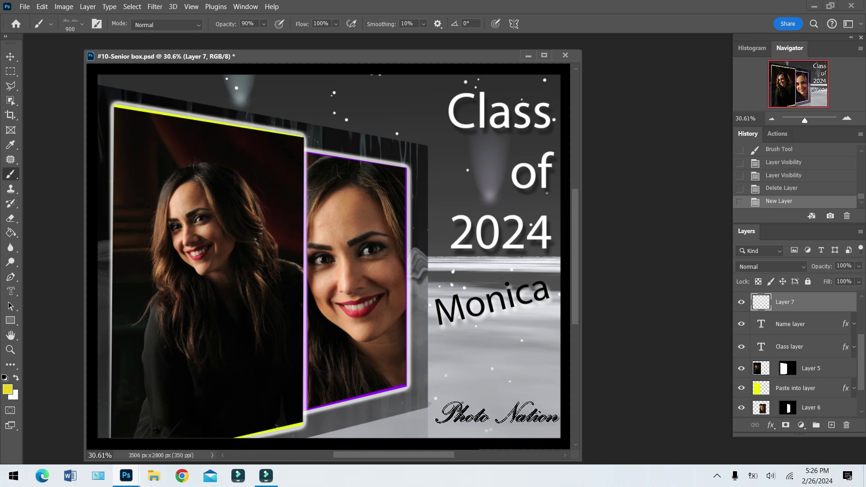
pyautogui.click(491, 391)
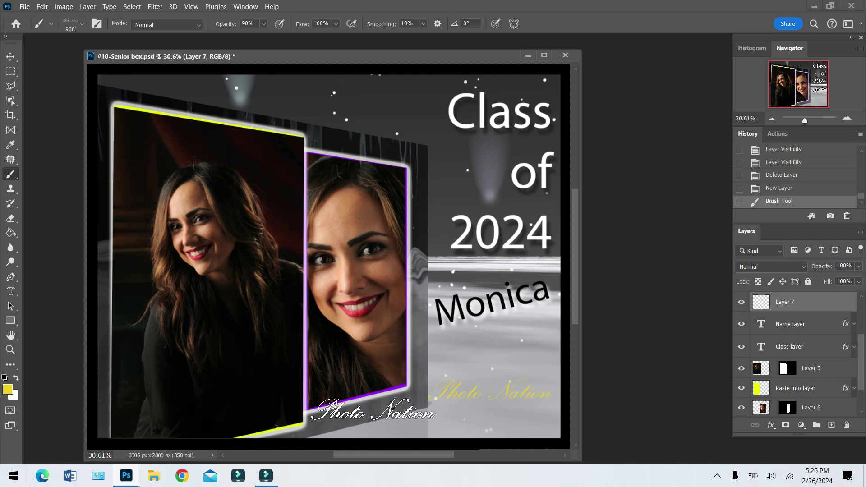
# Scale the yellow Photo Nation signature to about 75% and place it near the image's lower-right corner with Free Transform
pyautogui.hotkey('ctrl', 't')
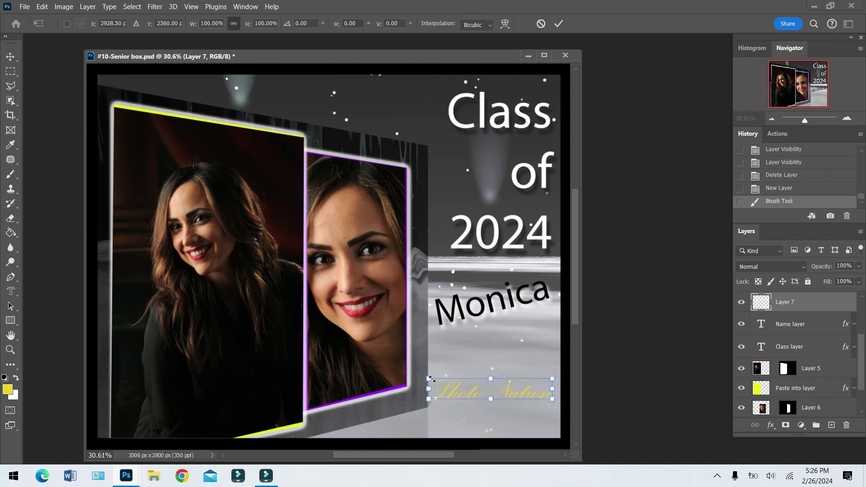
pyautogui.moveTo(428, 379); pyautogui.dragTo(473, 422)
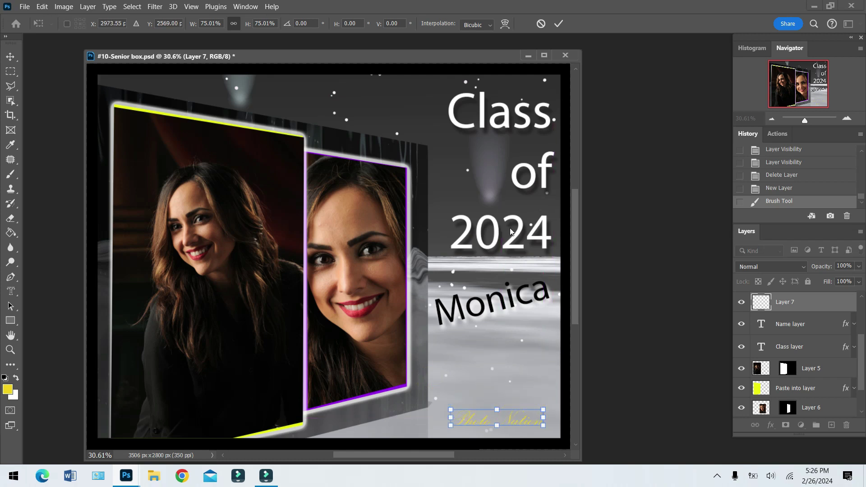
pyautogui.click(560, 25)
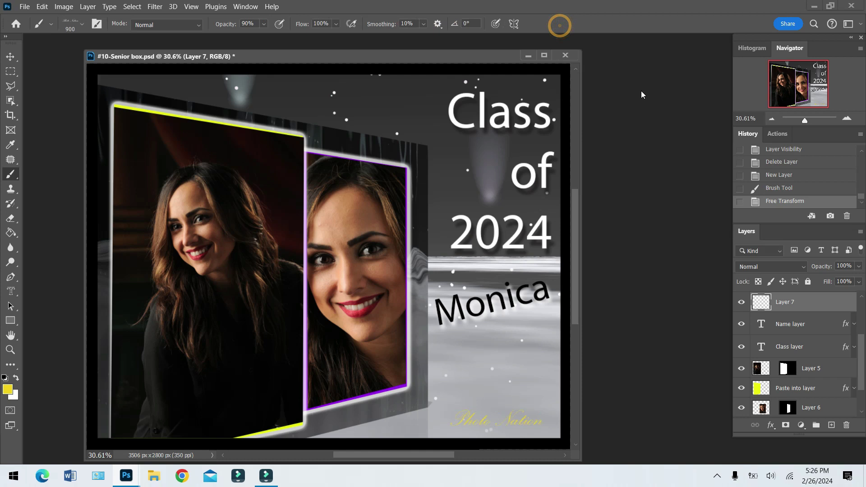